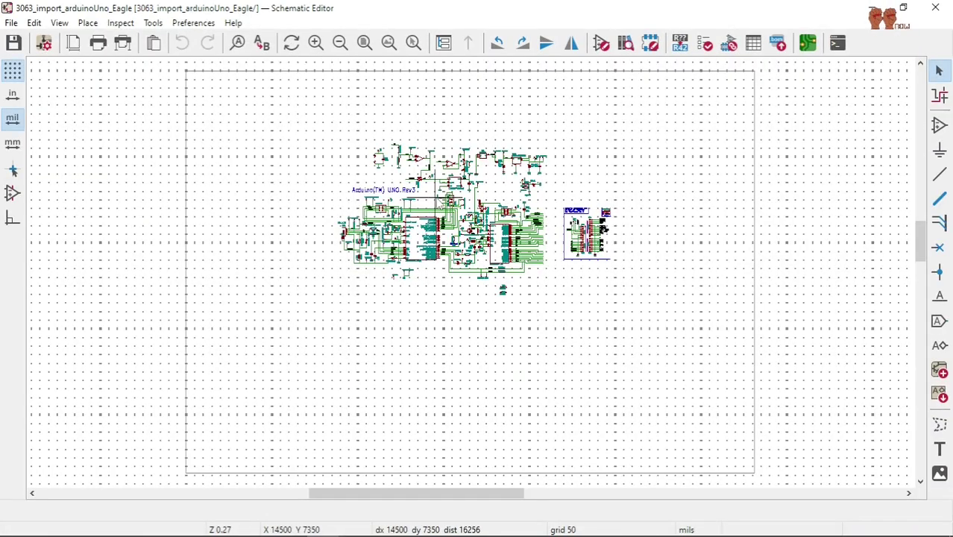
pyautogui.scroll(3, 480, 199)
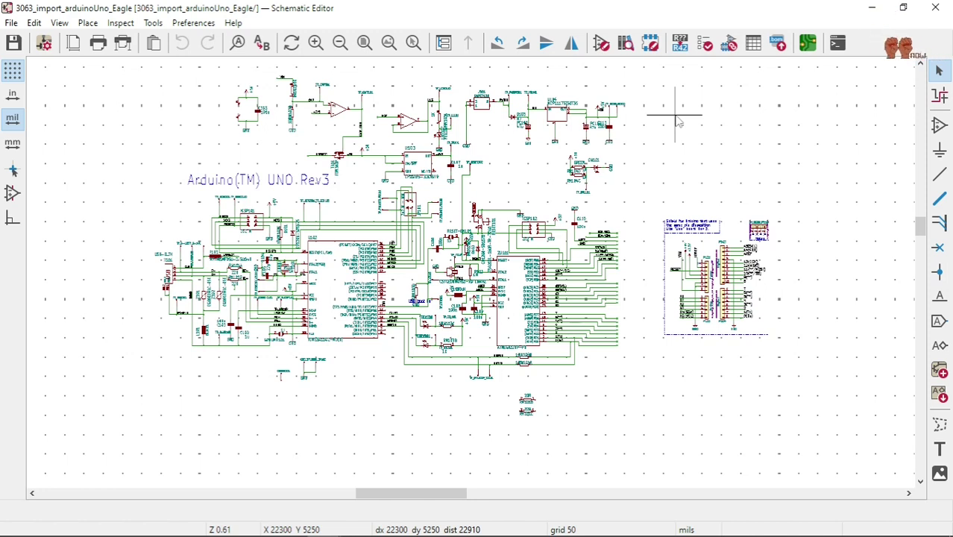
pyautogui.click(705, 44)
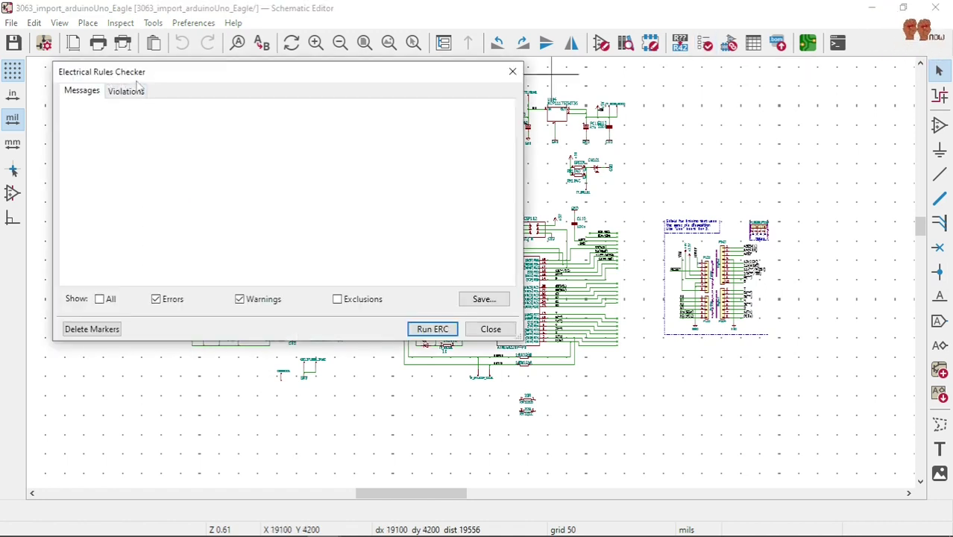
pyautogui.click(141, 93)
pyautogui.click(84, 92)
pyautogui.press('Escape')
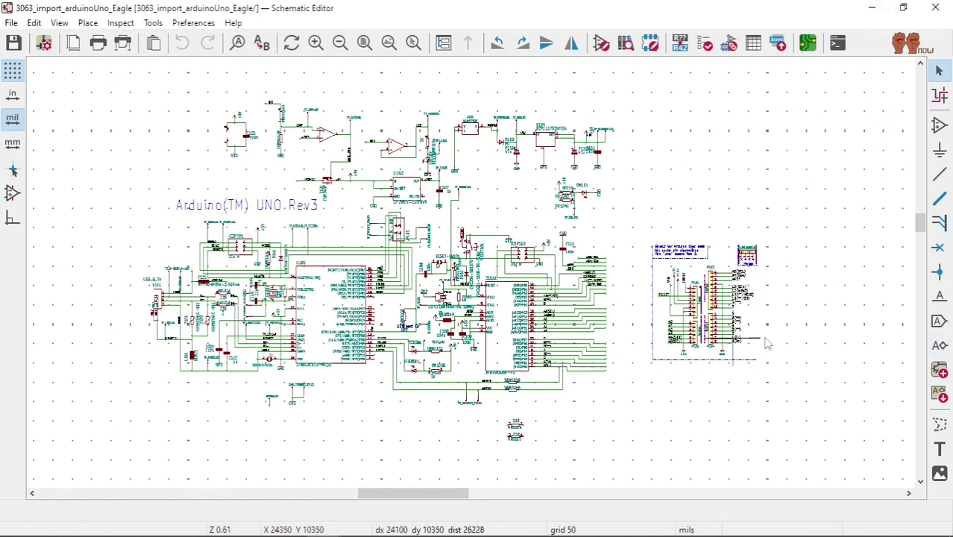
# Run the electrical rules check on the imported Arduino UNO schematic.
pyautogui.scroll(2, 334, 203)
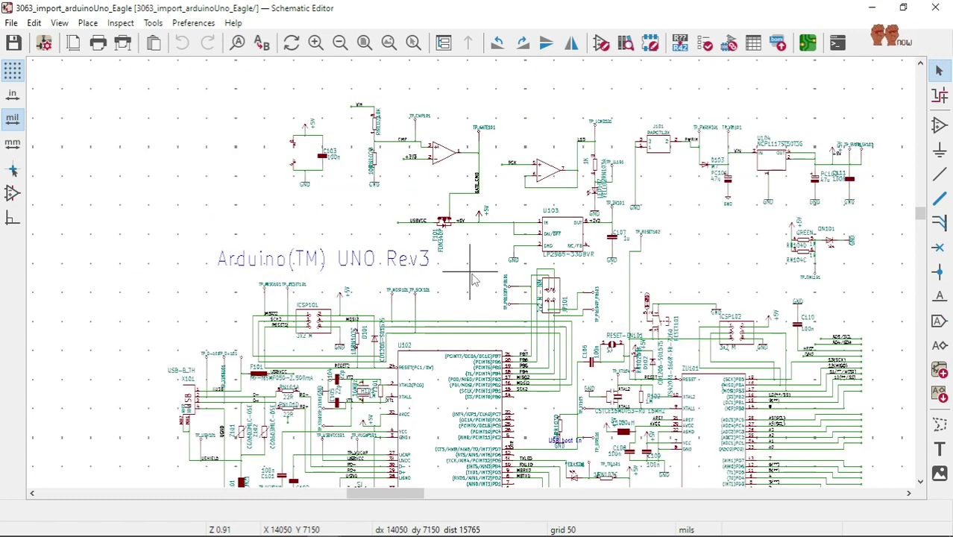
pyautogui.scroll(-3, 471, 279)
pyautogui.scroll(3, 471, 282)
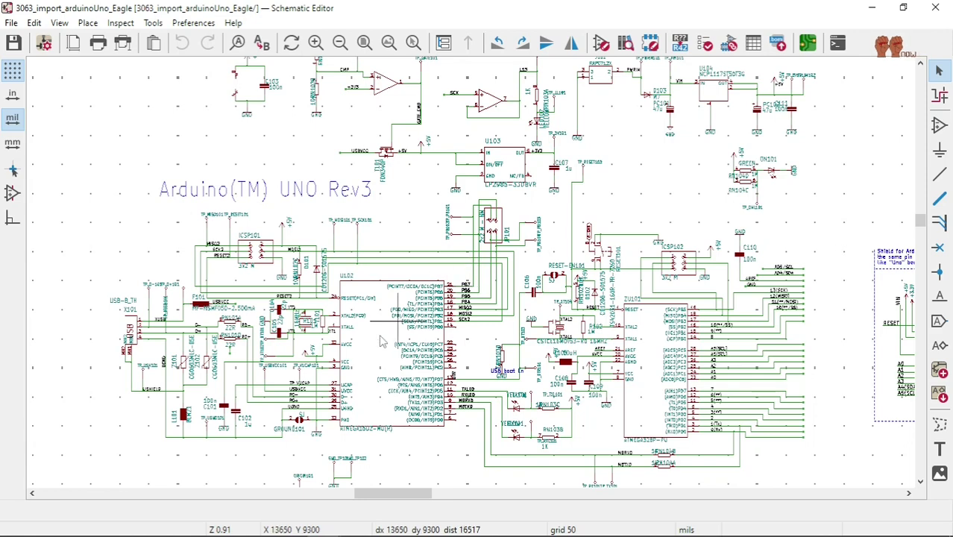
pyautogui.scroll(-3, 513, 319)
pyautogui.scroll(3, 500, 249)
pyautogui.scroll(-3, 474, 266)
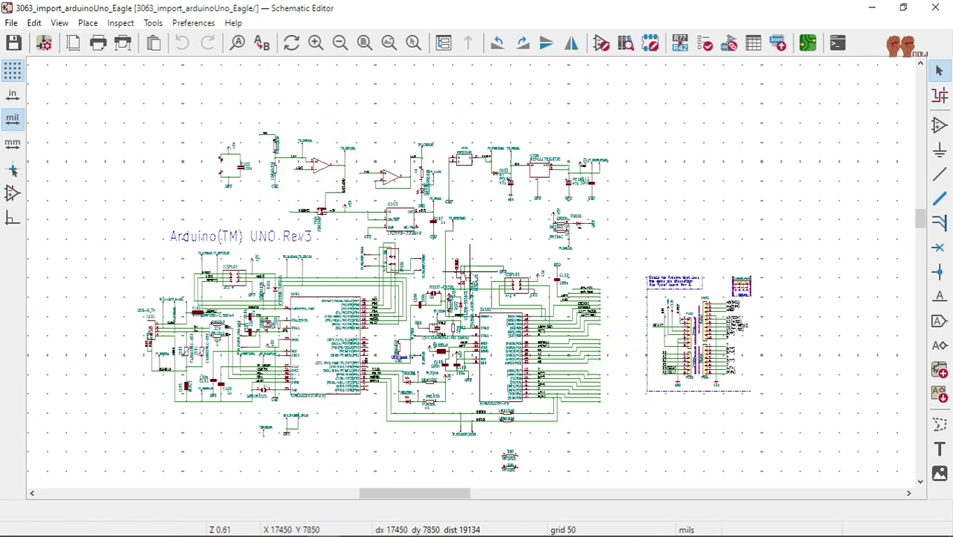
pyautogui.click(704, 43)
pyautogui.click(433, 328)
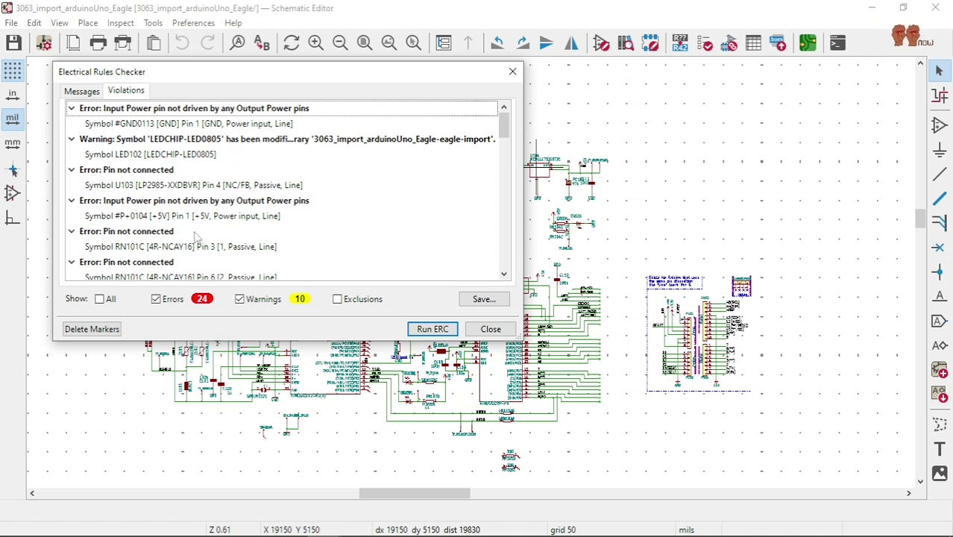
# Review the first reported violations and locate the unconnected label AD4/SDA in the schematic.
pyautogui.scroll(-3, 196, 238)
pyautogui.scroll(3, 196, 237)
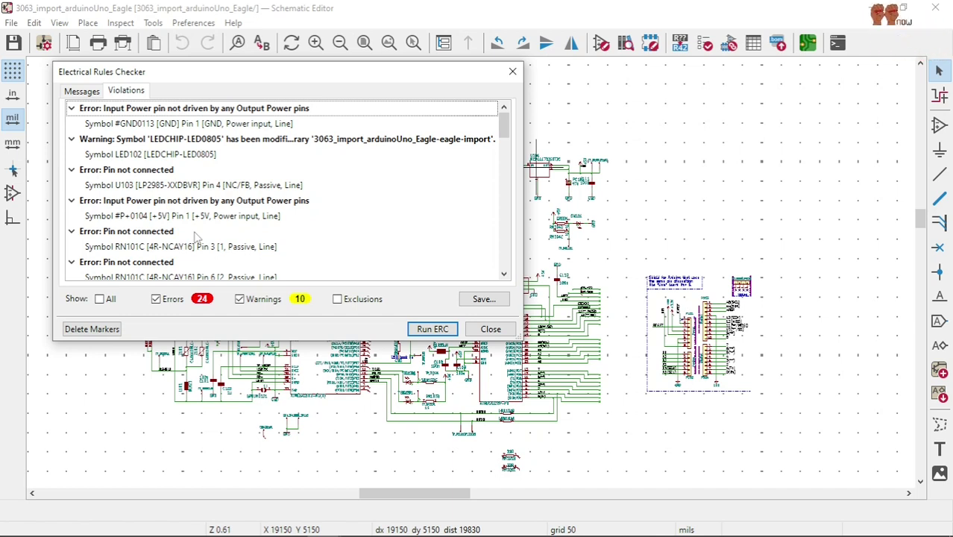
pyautogui.scroll(-3, 196, 237)
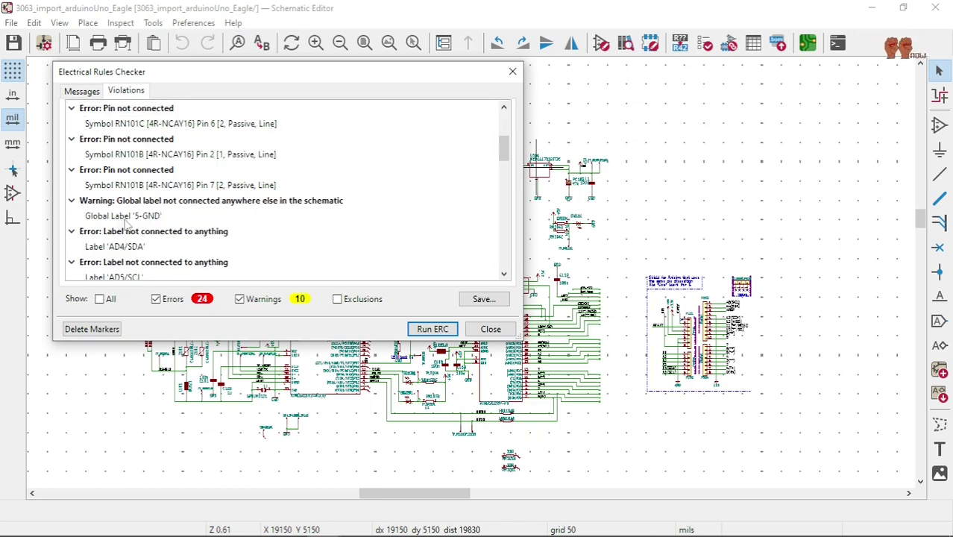
pyautogui.doubleClick(121, 250)
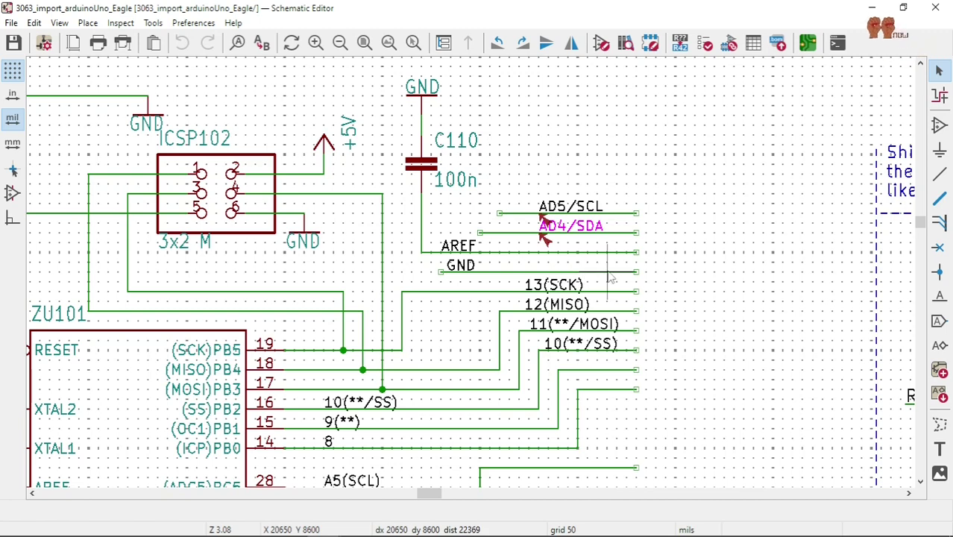
pyautogui.scroll(-2, 574, 272)
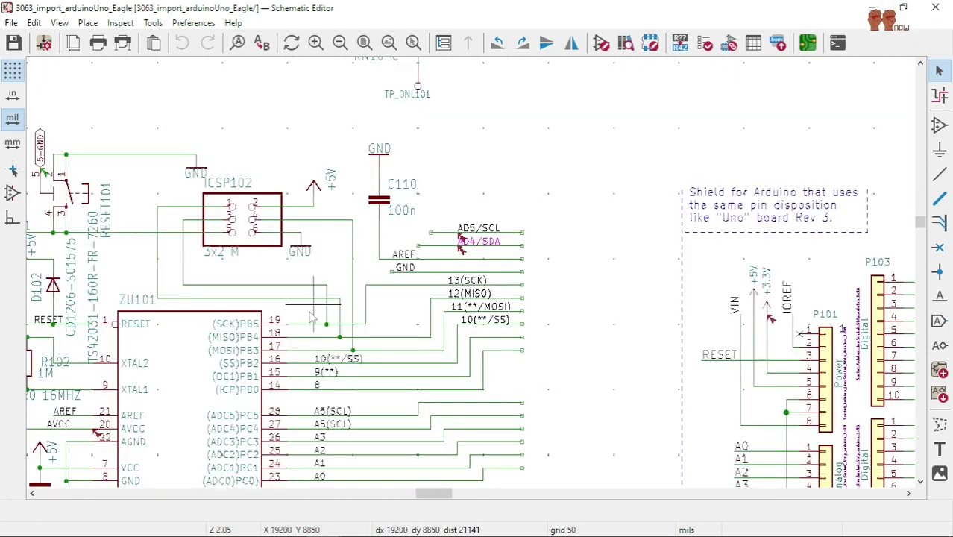
# Review the remaining rule violations and locate the wire reported as not connected to anything.
pyautogui.click(705, 43)
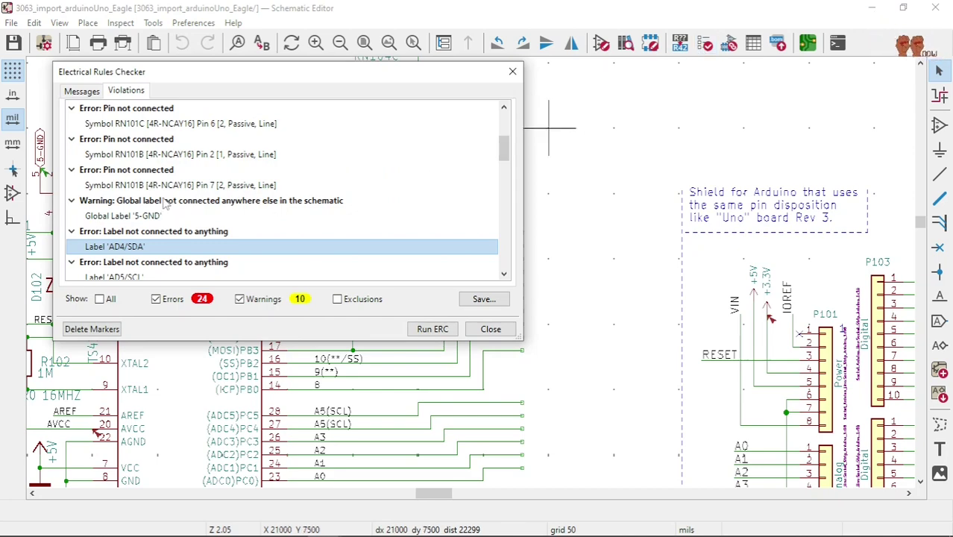
pyautogui.scroll(-5, 160, 195)
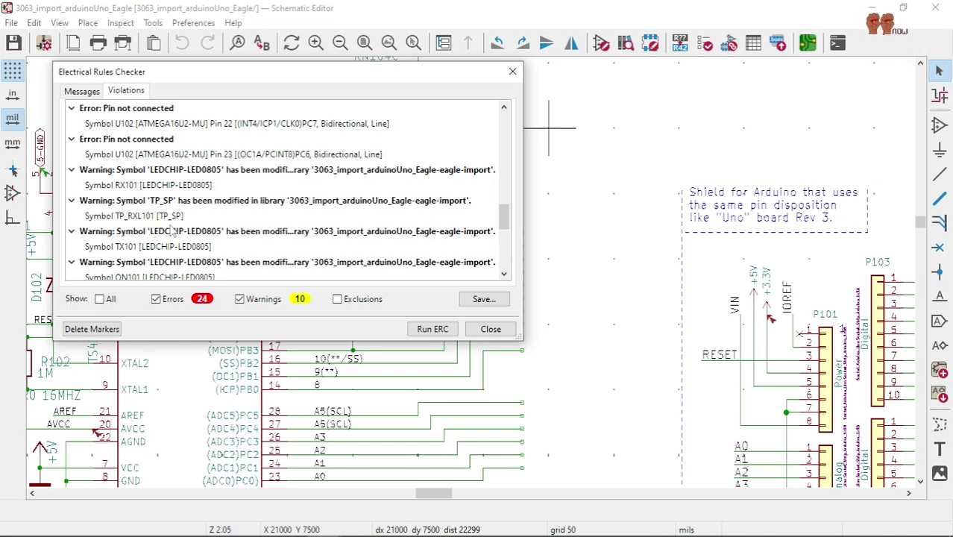
pyautogui.scroll(-5, 156, 230)
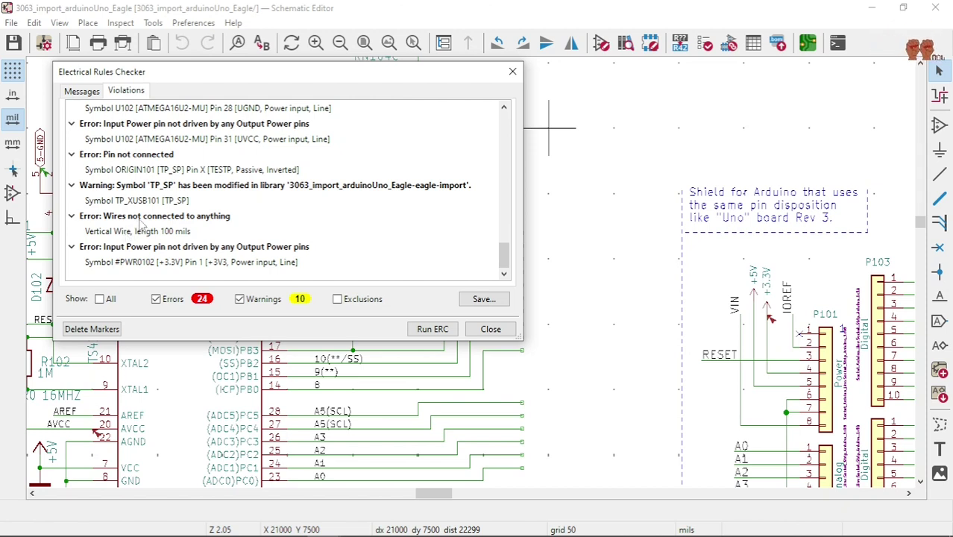
pyautogui.click(140, 222)
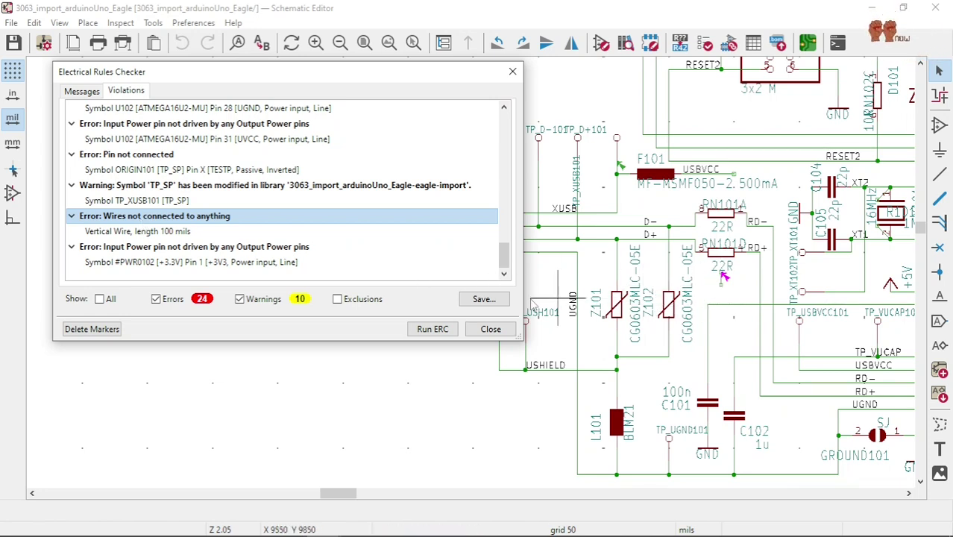
# Move the 22R value text of RN101D aside and delete the stray vertical wire beneath it.
pyautogui.click(491, 330)
pyautogui.scroll(5, 695, 301)
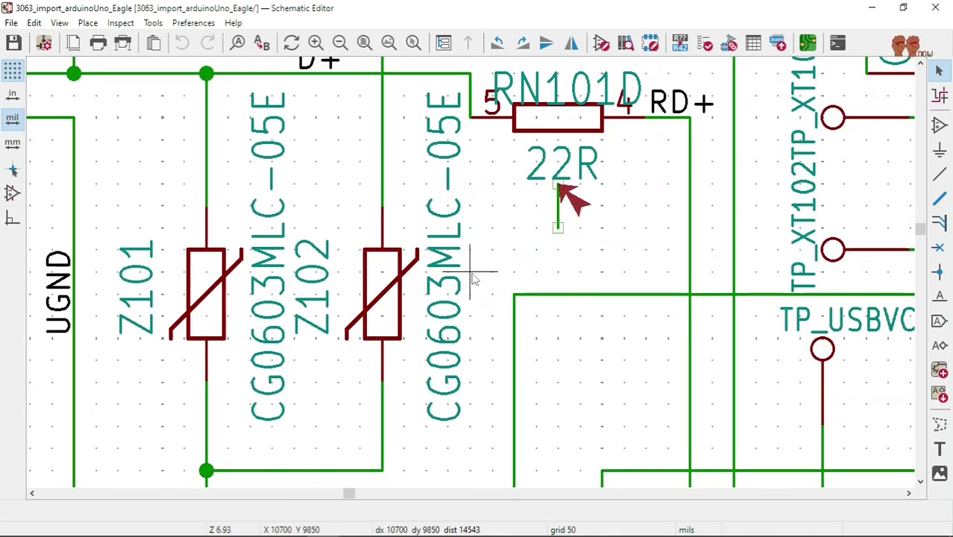
pyautogui.click(553, 176)
pyautogui.press('m')
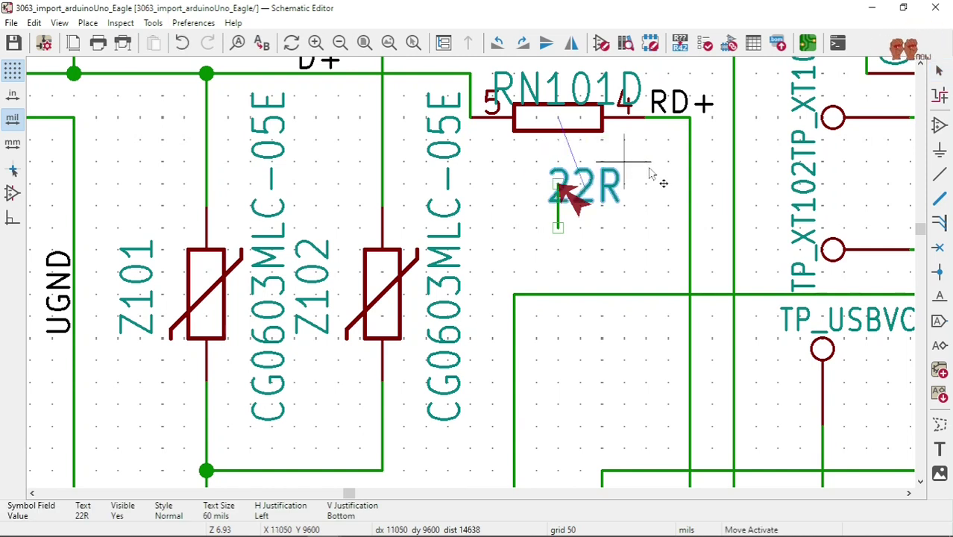
pyautogui.click(588, 161)
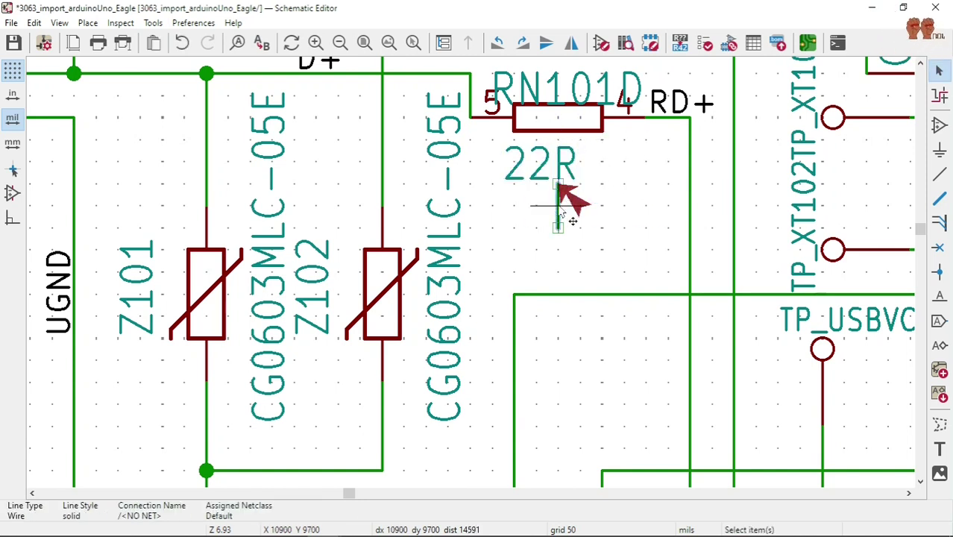
pyautogui.press('Escape')
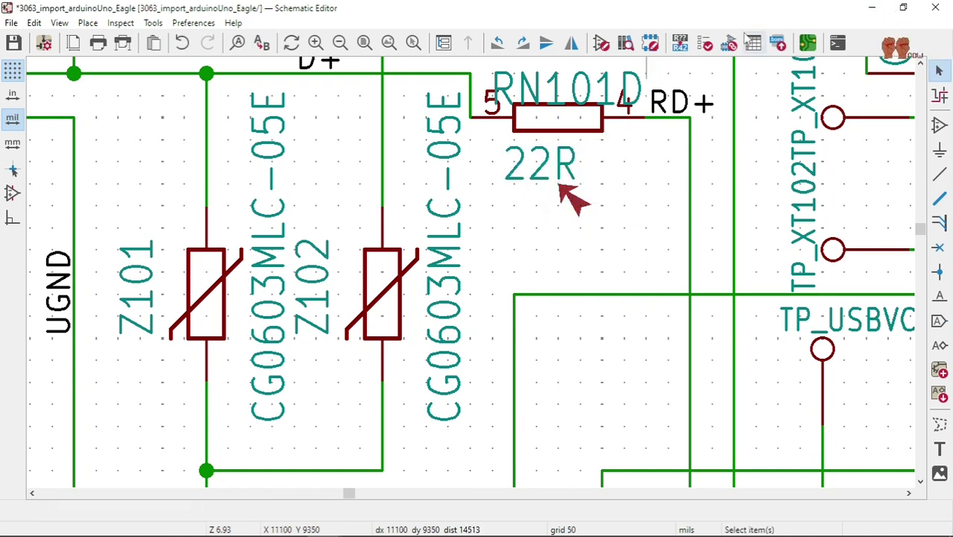
# Re-annotate the entire schematic, resetting existing annotations, sorting by X position and numbering from the first free after sheet number X 100.
pyautogui.click(680, 43)
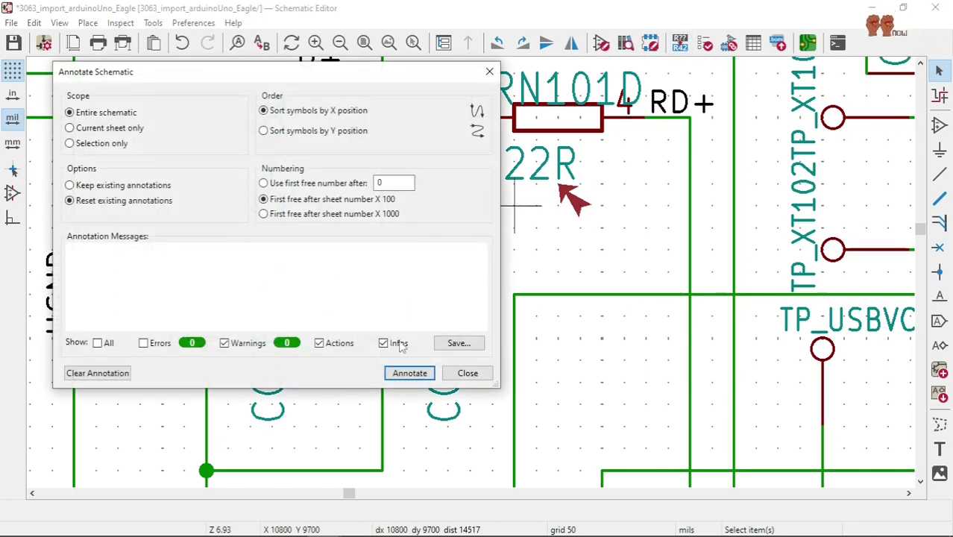
pyautogui.click(459, 375)
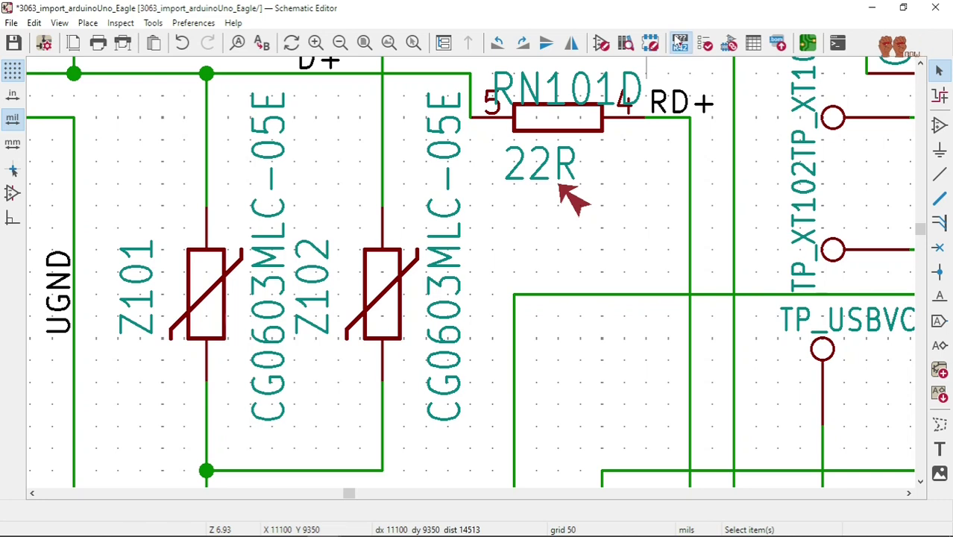
pyautogui.click(680, 44)
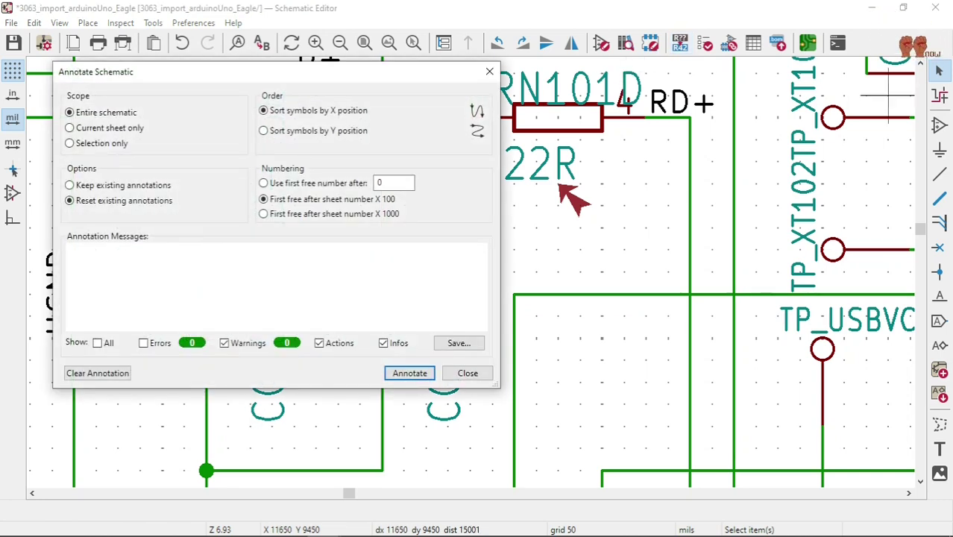
pyautogui.click(426, 377)
pyautogui.click(467, 373)
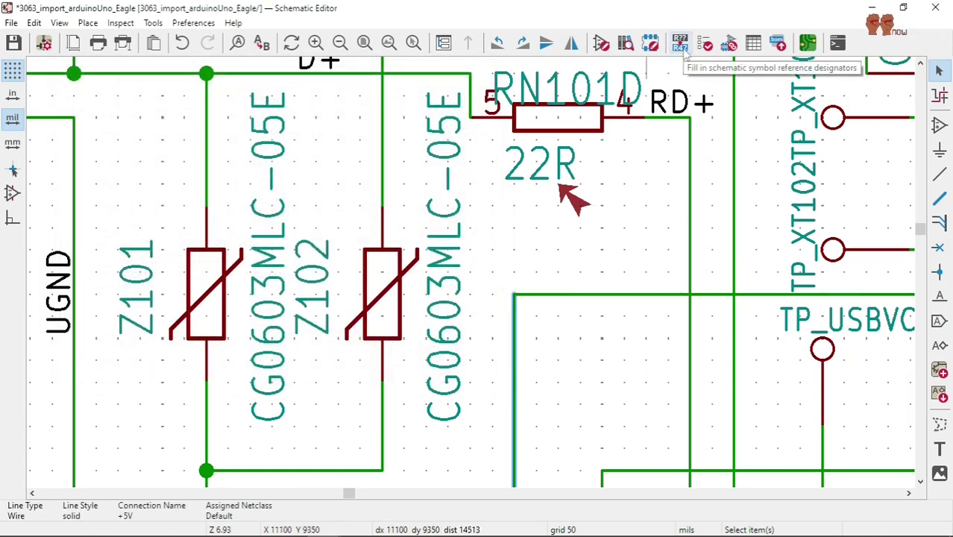
# Rerun the electrical rules check and locate the unconnected pin 3 of RN101C.
pyautogui.click(706, 43)
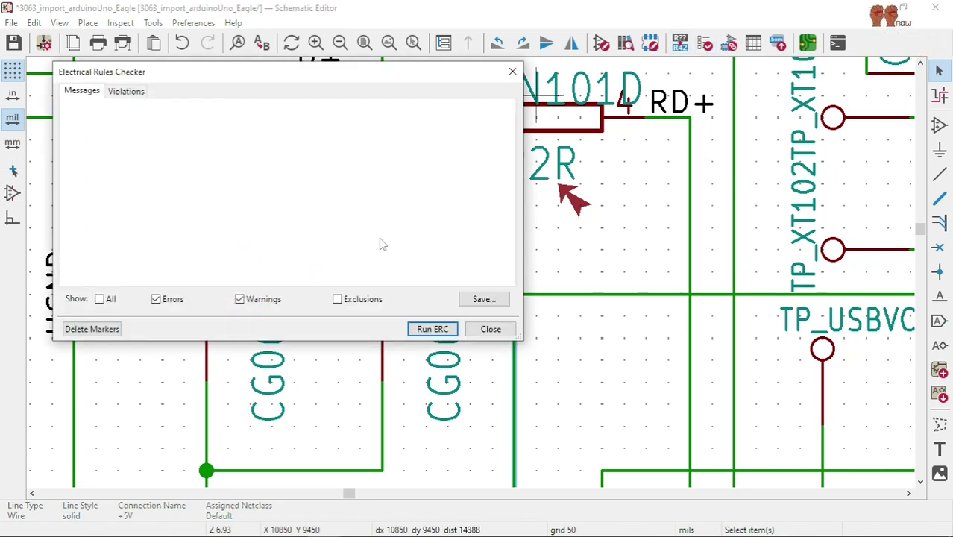
pyautogui.click(431, 330)
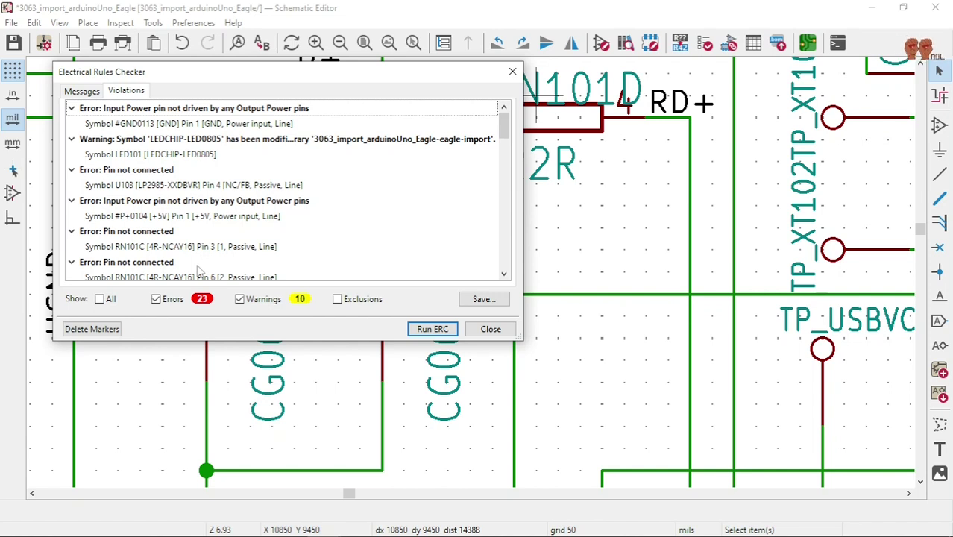
pyautogui.click(149, 236)
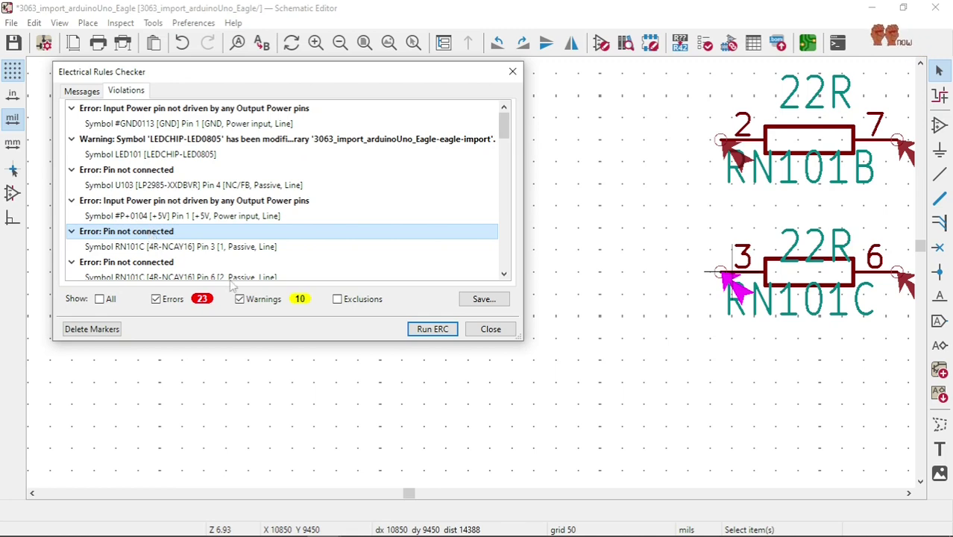
pyautogui.click(507, 329)
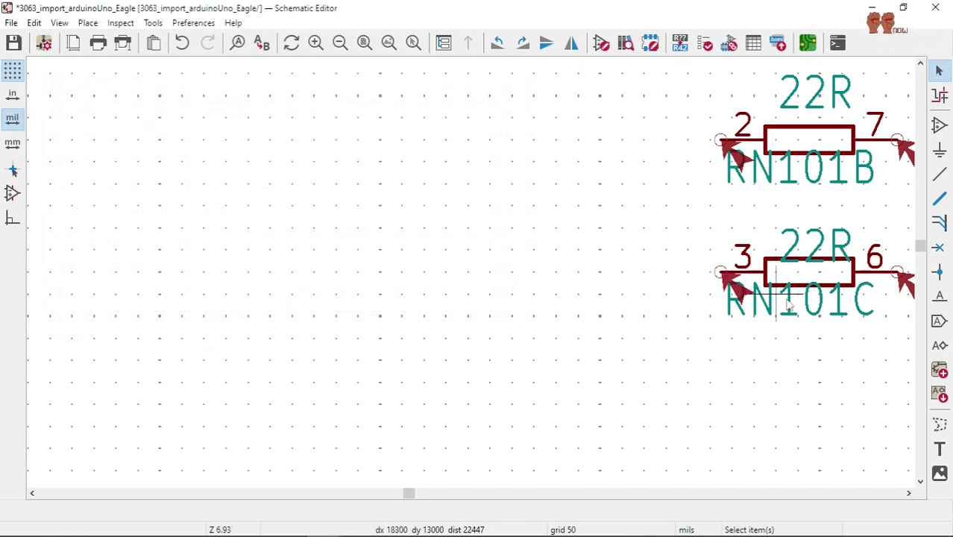
# Set the grid to 25 mils and place no-connect flags on pins 2 and 7 of RN101B.
pyautogui.click(938, 249)
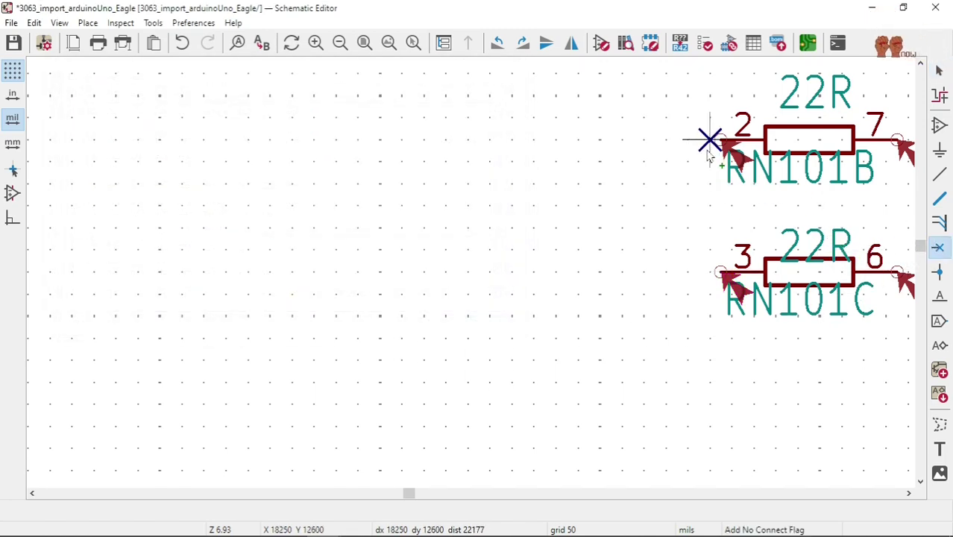
pyautogui.press('F4')
pyautogui.scroll(-3, 469, 276)
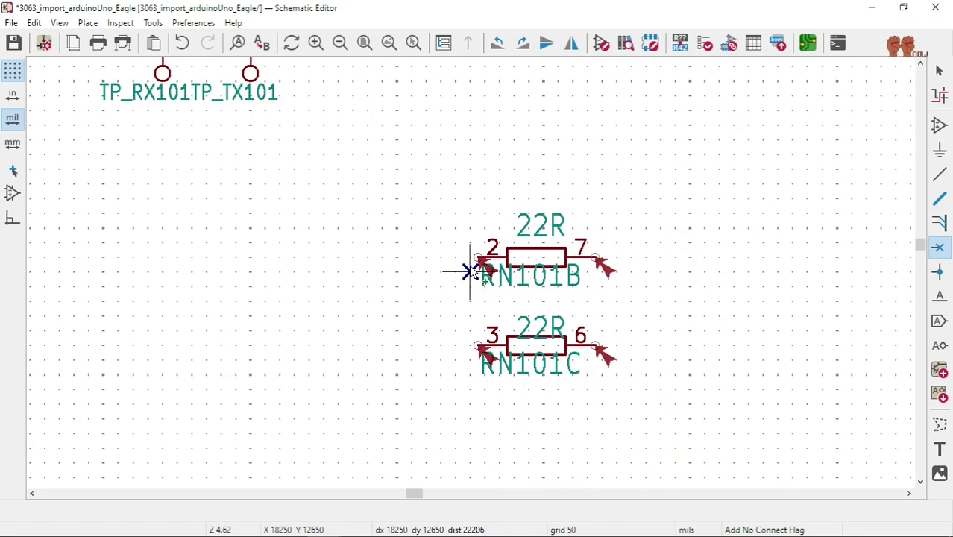
pyautogui.scroll(5, 473, 269)
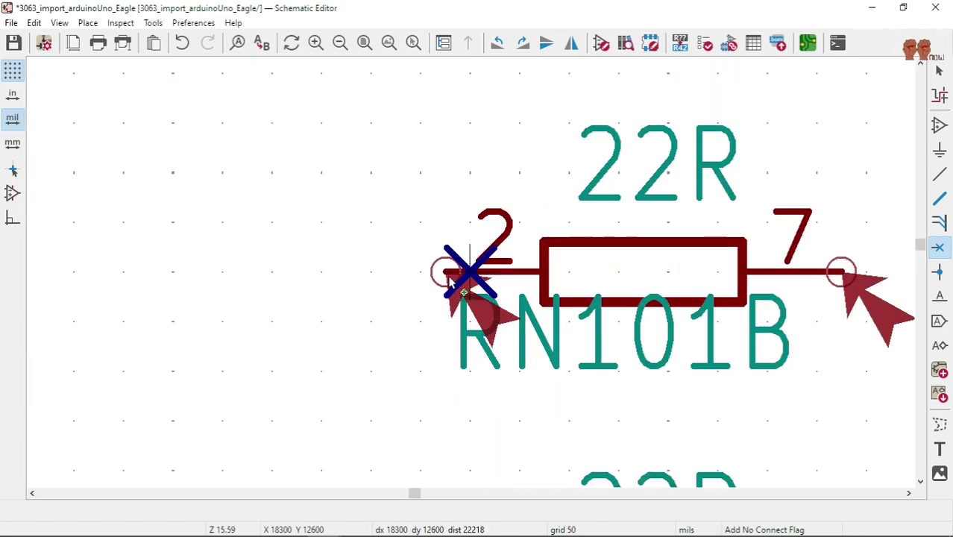
pyautogui.rightClick(361, 247)
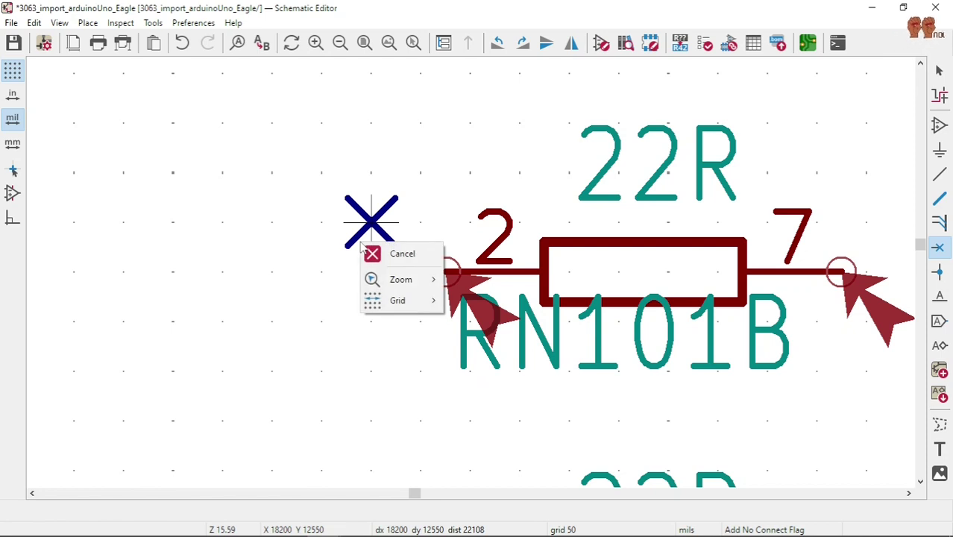
pyautogui.moveTo(397, 300)
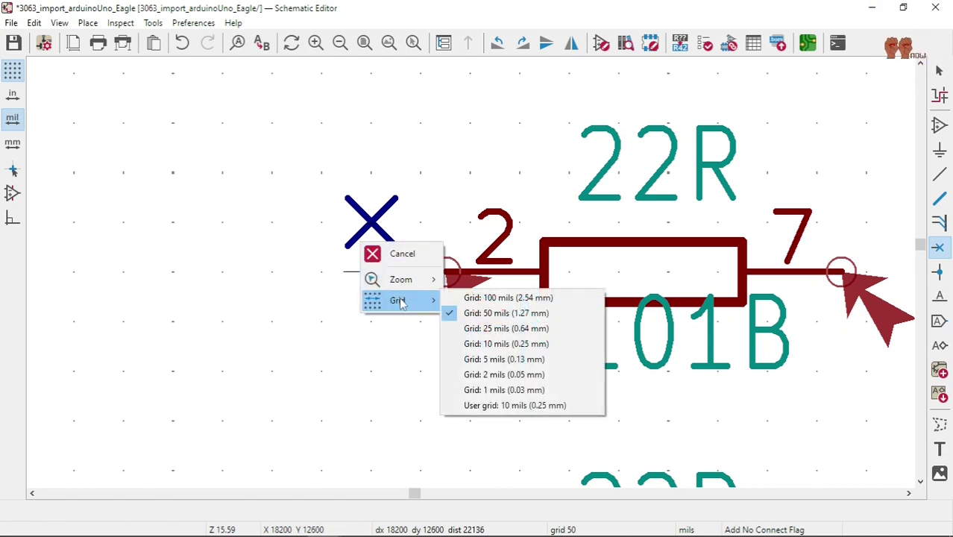
pyautogui.click(488, 328)
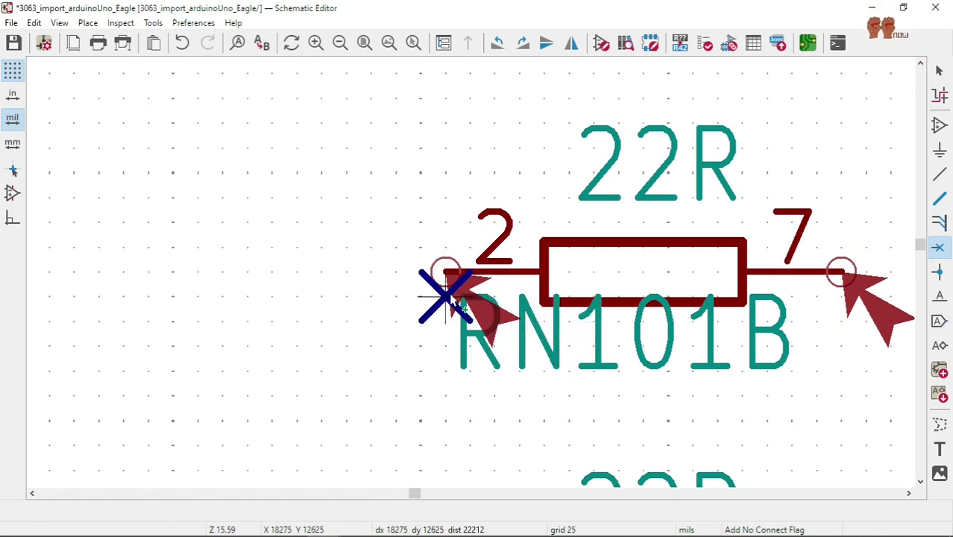
pyautogui.click(445, 273)
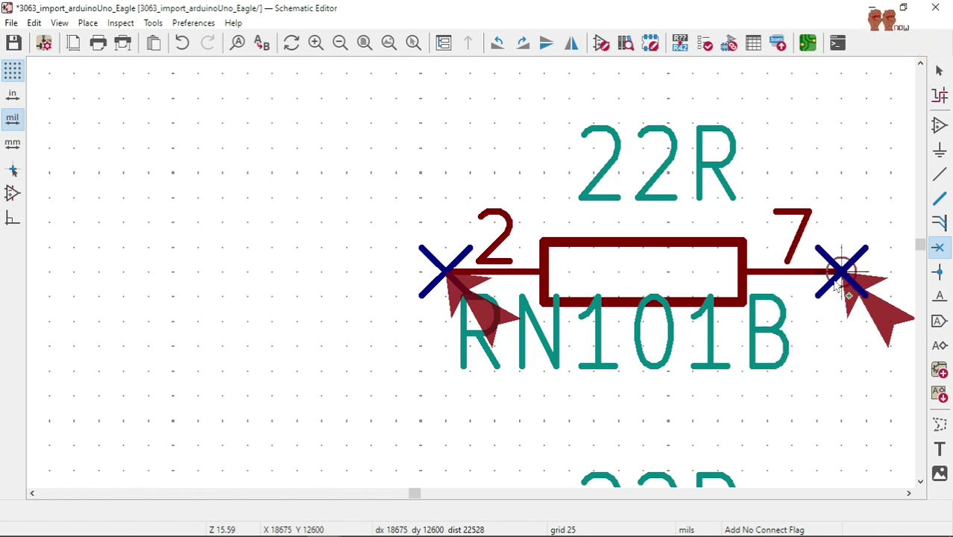
pyautogui.click(841, 272)
# Place no-connect flags on pins 3 and 6 of RN101C and save the schematic.
pyautogui.scroll(-3, 470, 270)
pyautogui.scroll(3, 367, 331)
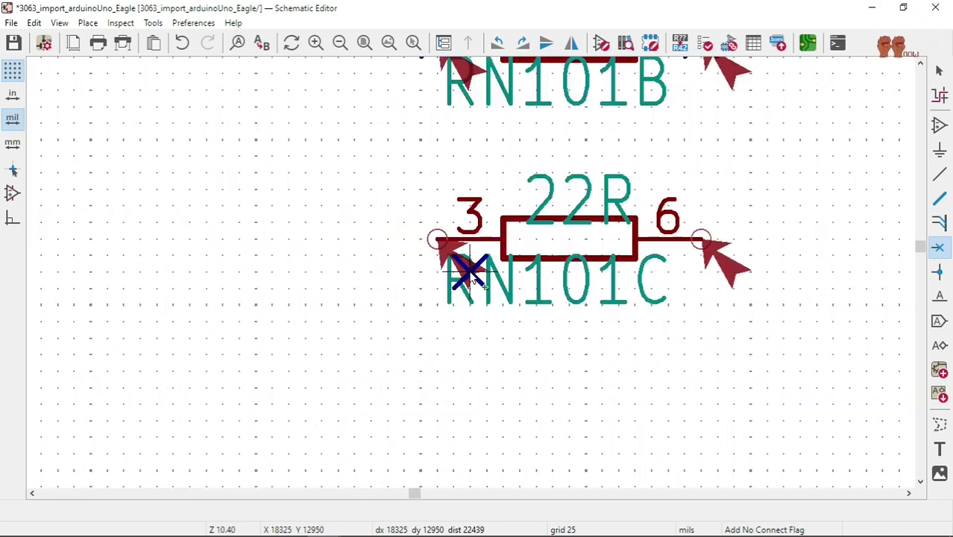
pyautogui.click(436, 239)
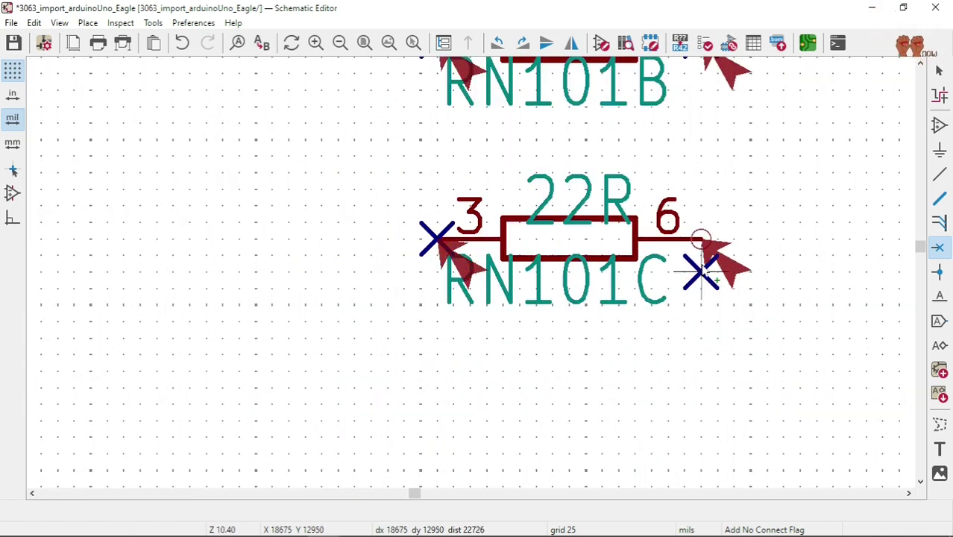
pyautogui.click(701, 240)
pyautogui.scroll(-3, 705, 244)
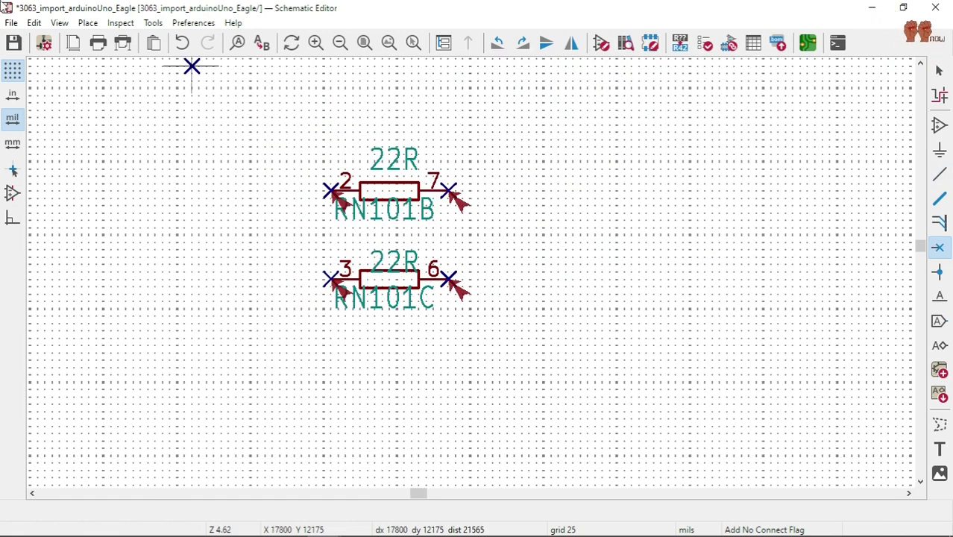
pyautogui.click(14, 43)
# Rerun the electrical rules check and locate the unconnected pin X of test point ORIGIN101.
pyautogui.scroll(-7, 496, 256)
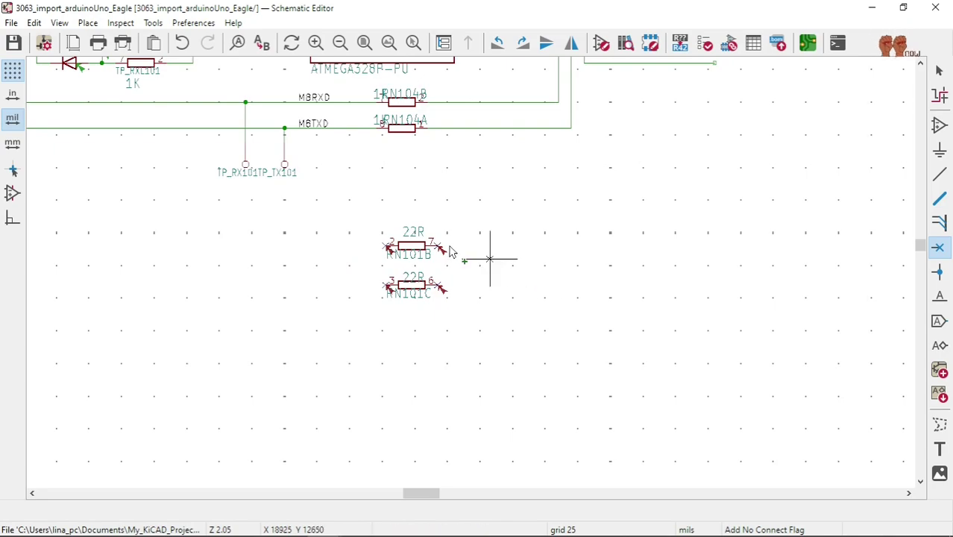
pyautogui.scroll(3, 472, 278)
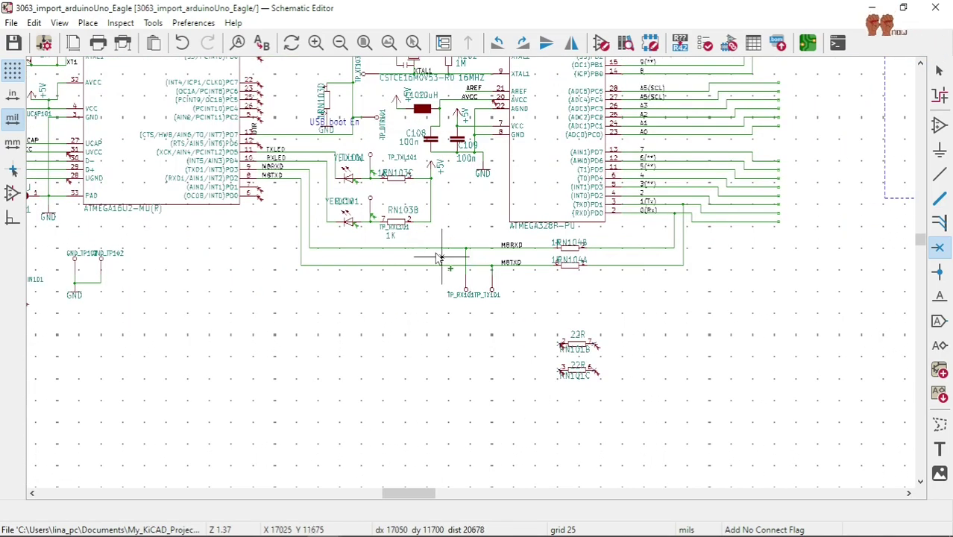
pyautogui.scroll(2, 471, 274)
pyautogui.scroll(-2, 472, 275)
pyautogui.scroll(-3, 343, 240)
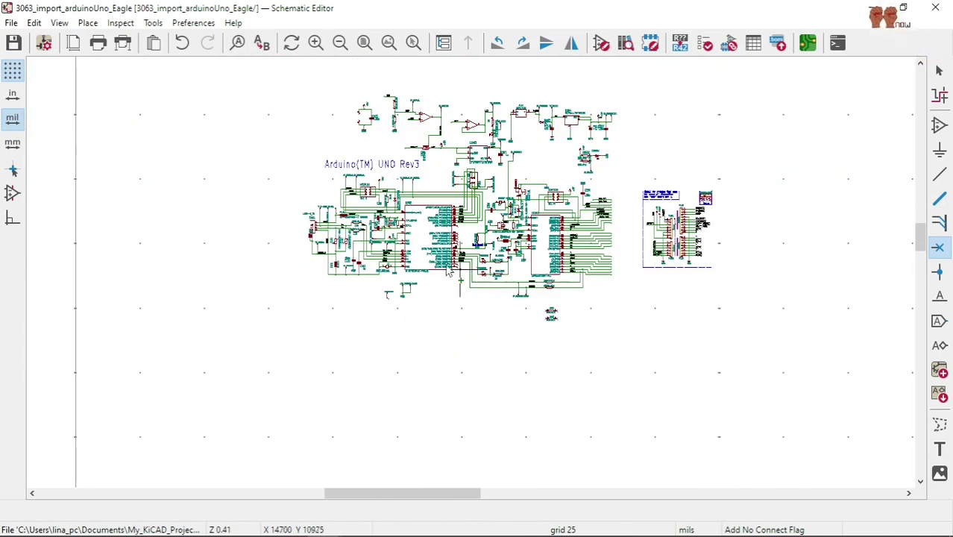
pyautogui.scroll(3, 328, 227)
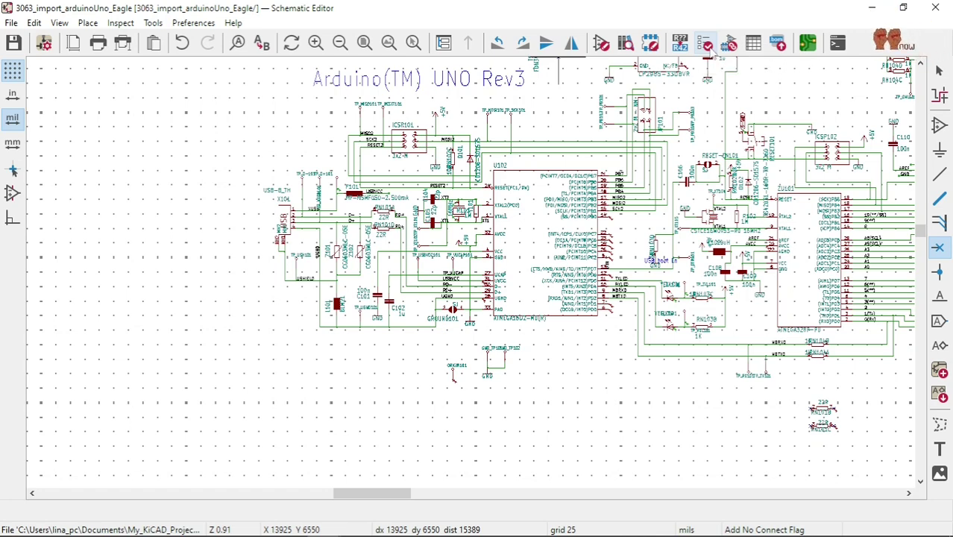
pyautogui.click(705, 43)
pyautogui.click(436, 330)
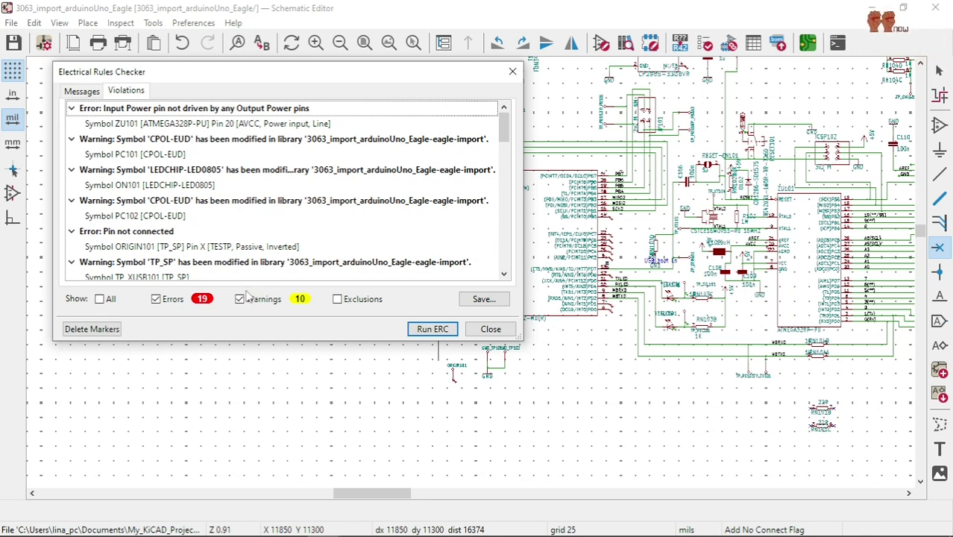
pyautogui.click(145, 232)
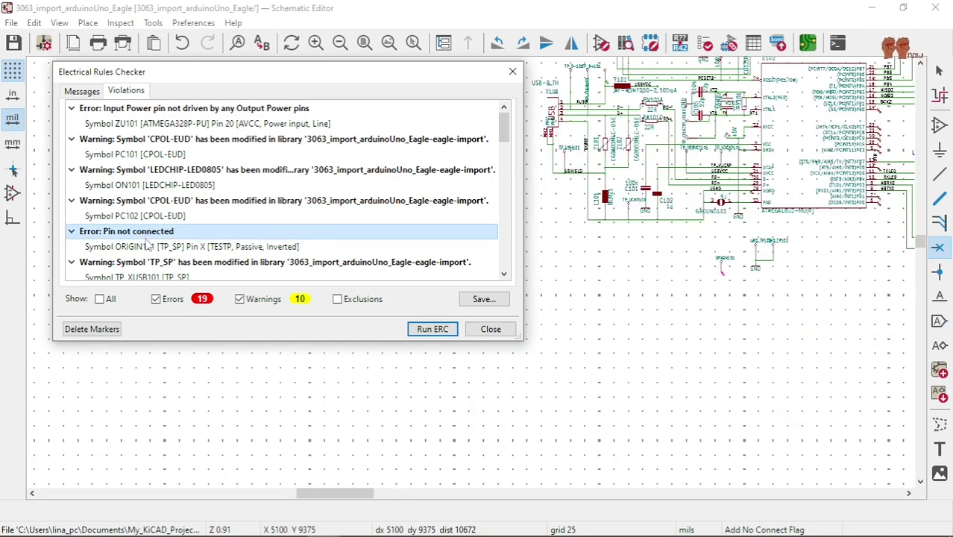
pyautogui.click(150, 249)
pyautogui.doubleClick(150, 248)
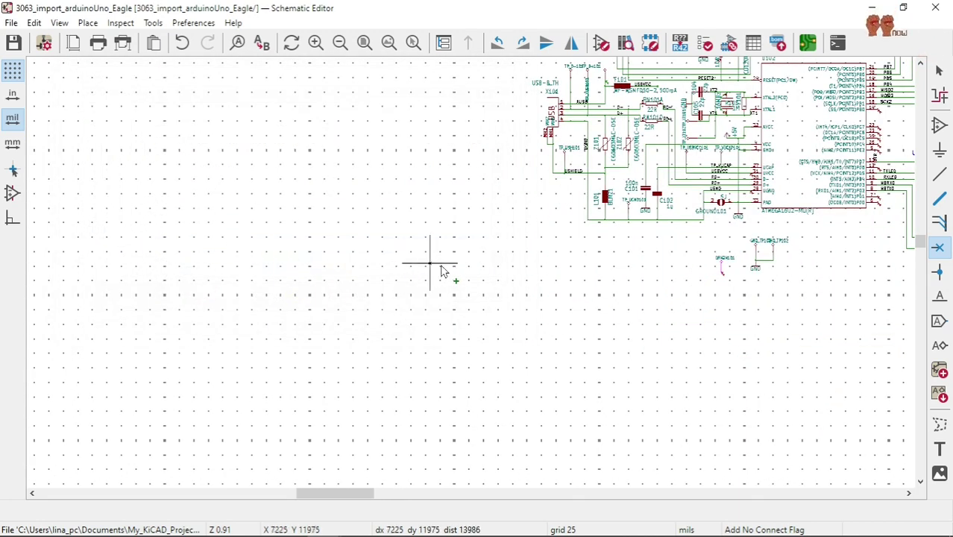
# Place no-connect flags on pins 14, 22, 23, 25, 26 and 5 of the ATMEGA16U2 and save the schematic.
pyautogui.scroll(4, 639, 227)
pyautogui.scroll(-5, 470, 273)
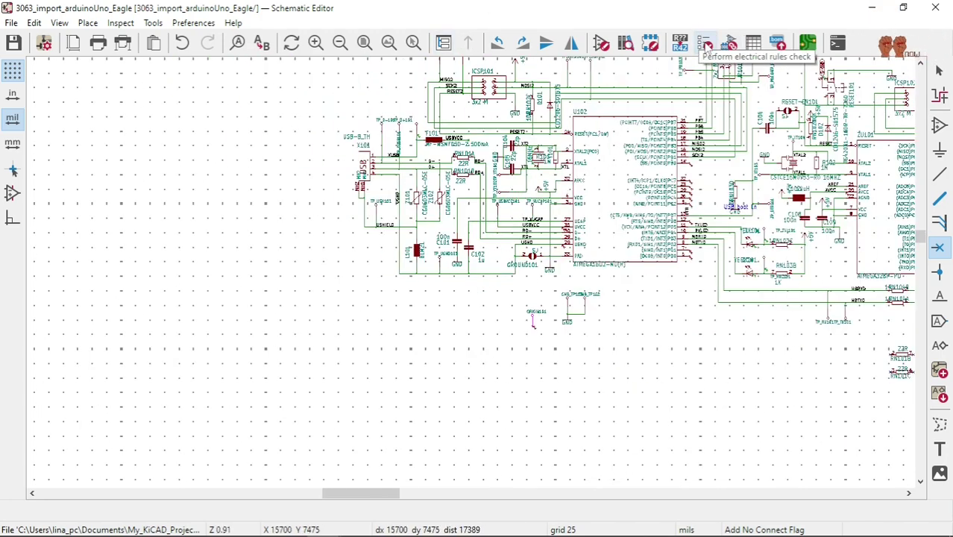
pyautogui.scroll(3, 701, 246)
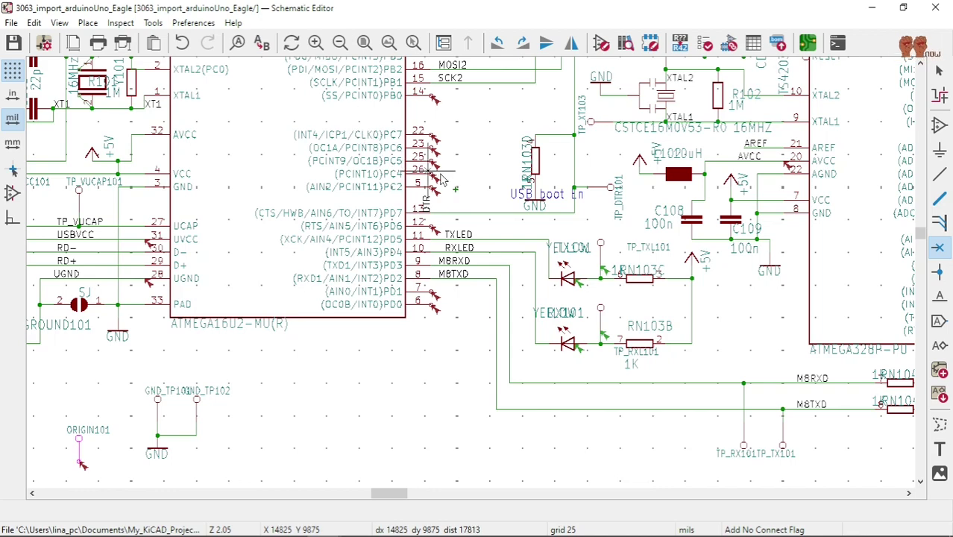
pyautogui.scroll(2, 454, 206)
pyautogui.scroll(-1, 470, 273)
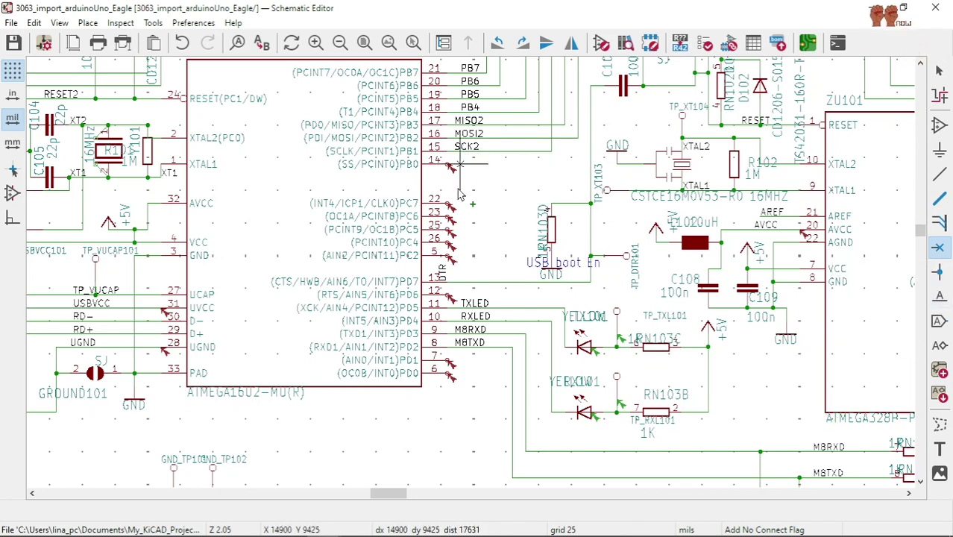
pyautogui.scroll(3, 456, 175)
pyautogui.click(463, 251)
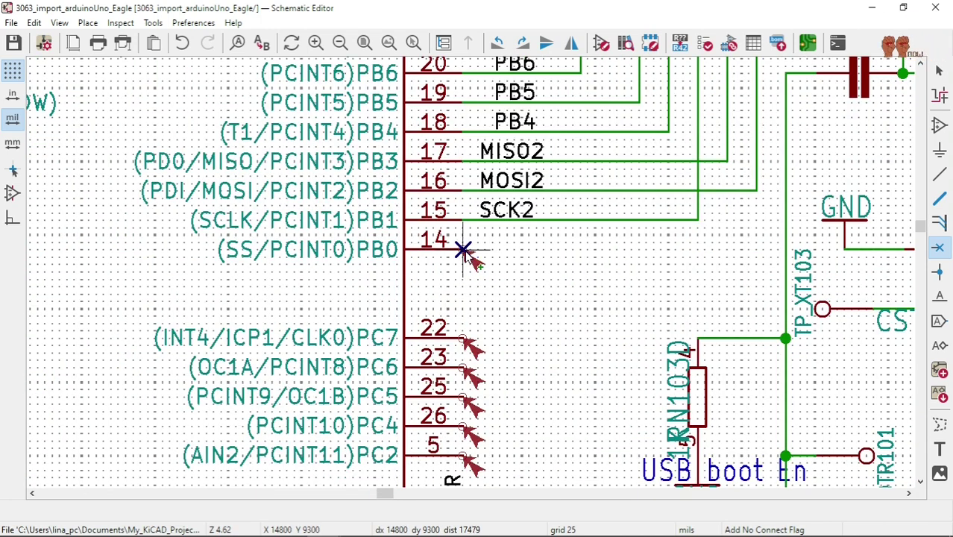
pyautogui.click(463, 338)
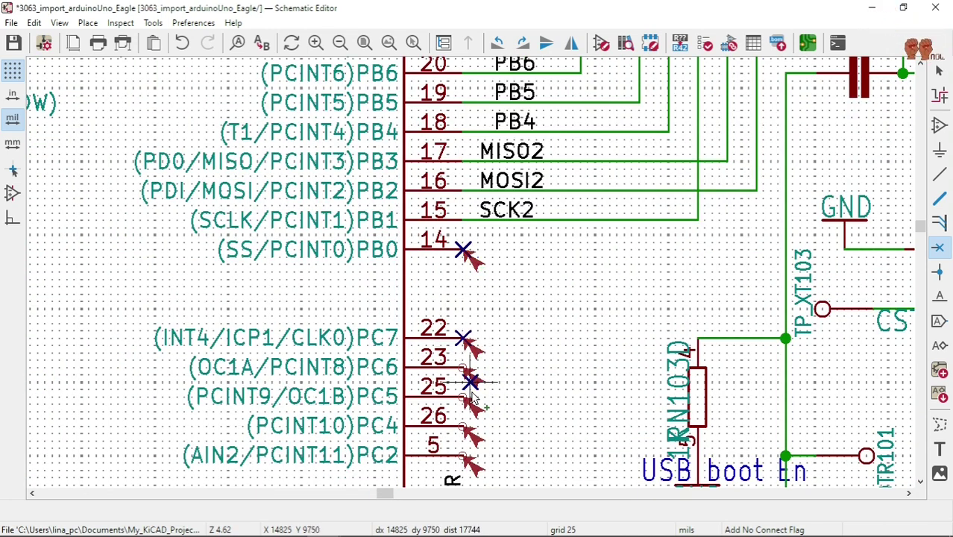
pyautogui.click(463, 367)
pyautogui.click(463, 396)
pyautogui.click(463, 426)
pyautogui.click(463, 455)
pyautogui.scroll(-3, 558, 221)
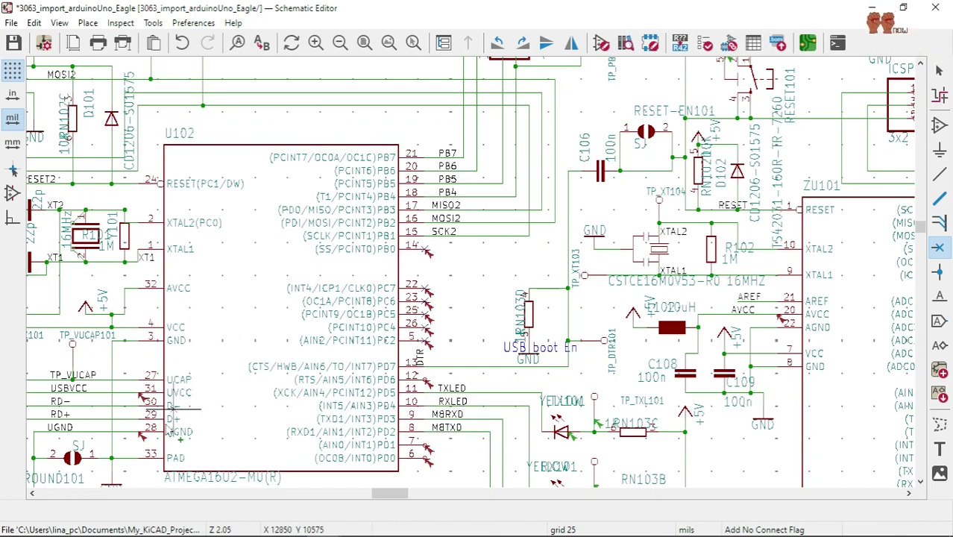
pyautogui.scroll(3, 96, 434)
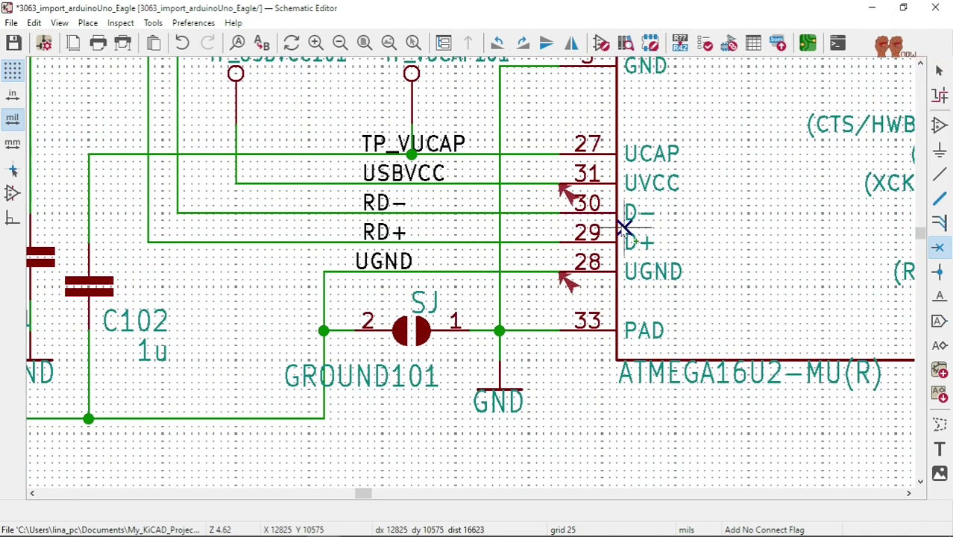
pyautogui.scroll(-1, 623, 212)
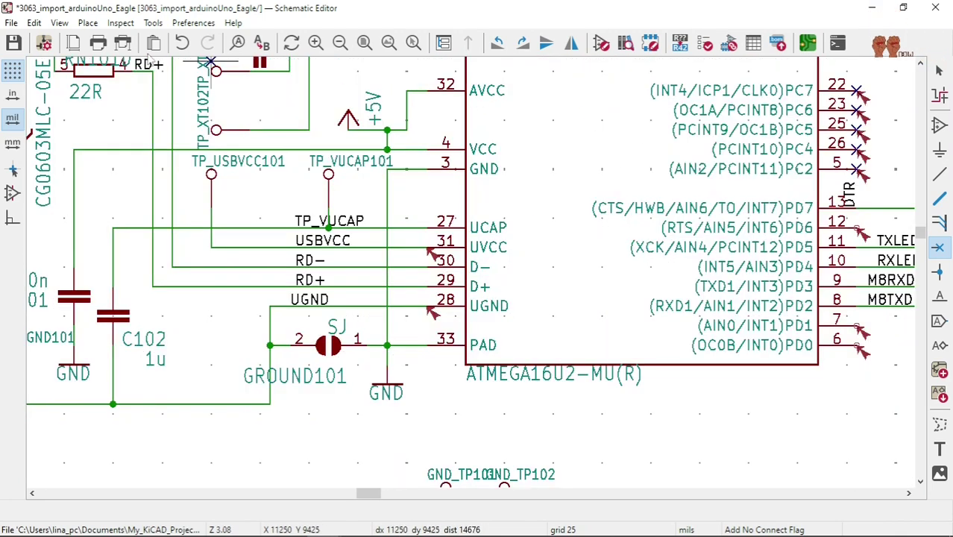
pyautogui.click(13, 43)
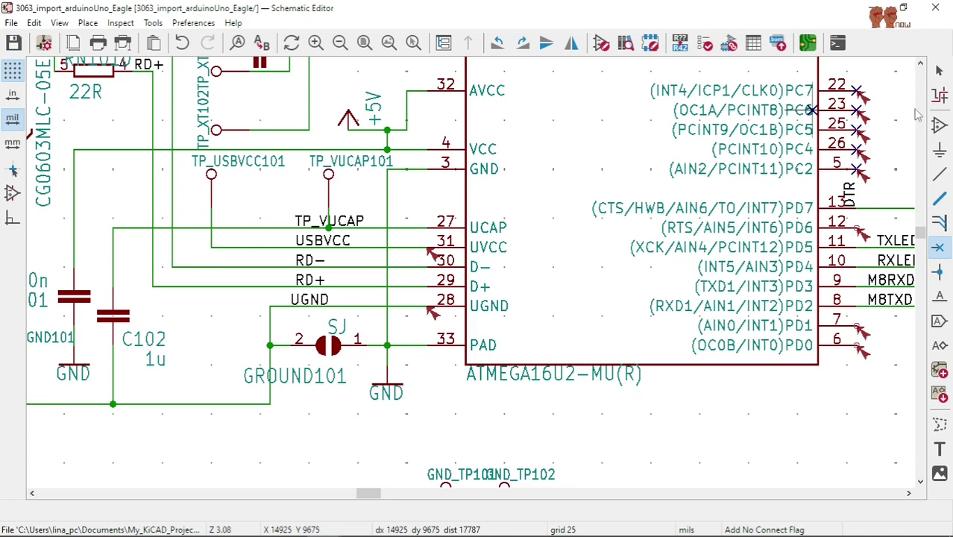
# Rerun the electrical rules check and locate the unconnected label AD4/SDA in the schematic.
pyautogui.click(707, 46)
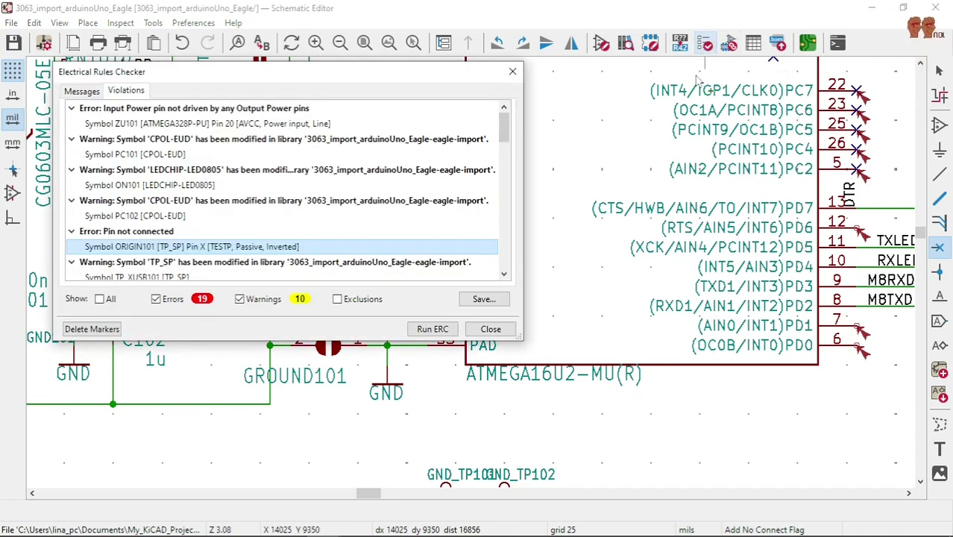
pyautogui.click(426, 329)
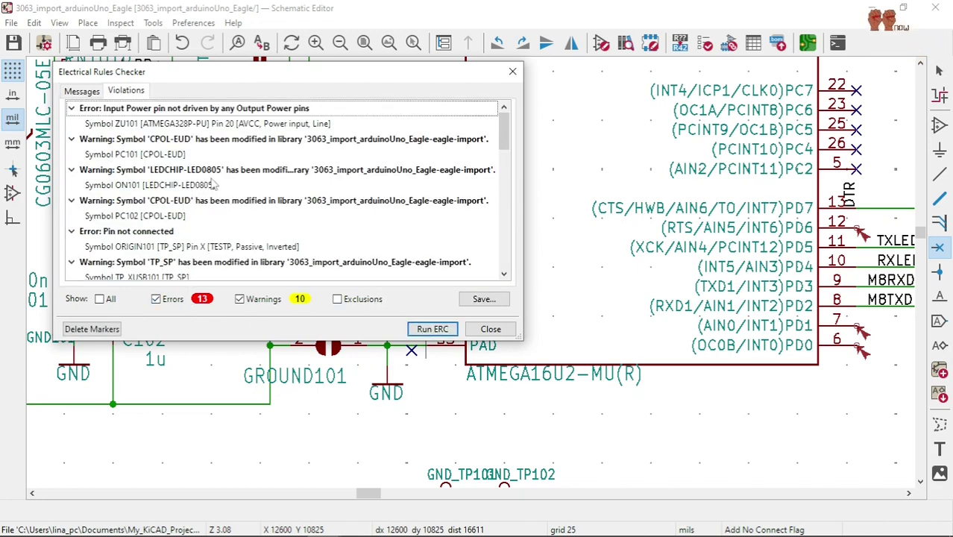
pyautogui.scroll(-5, 214, 183)
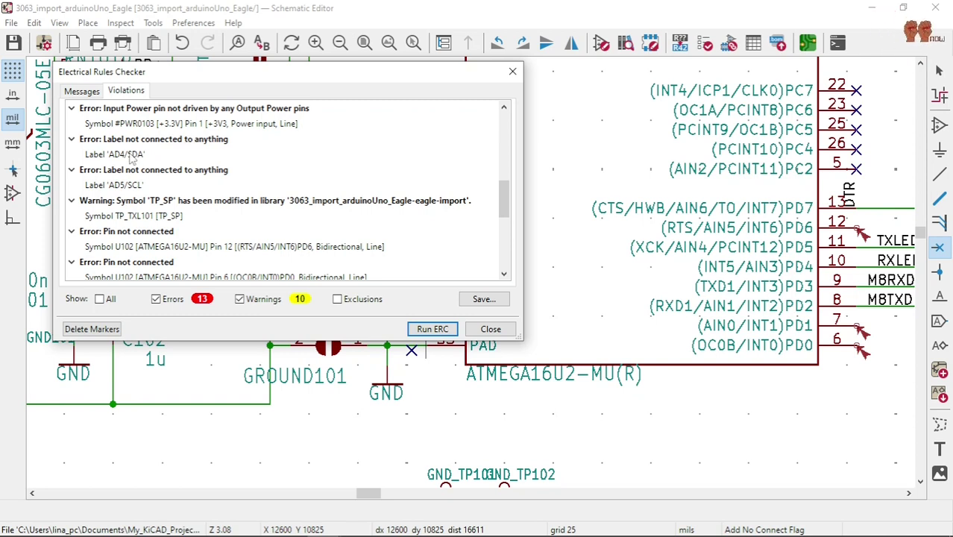
pyautogui.click(170, 145)
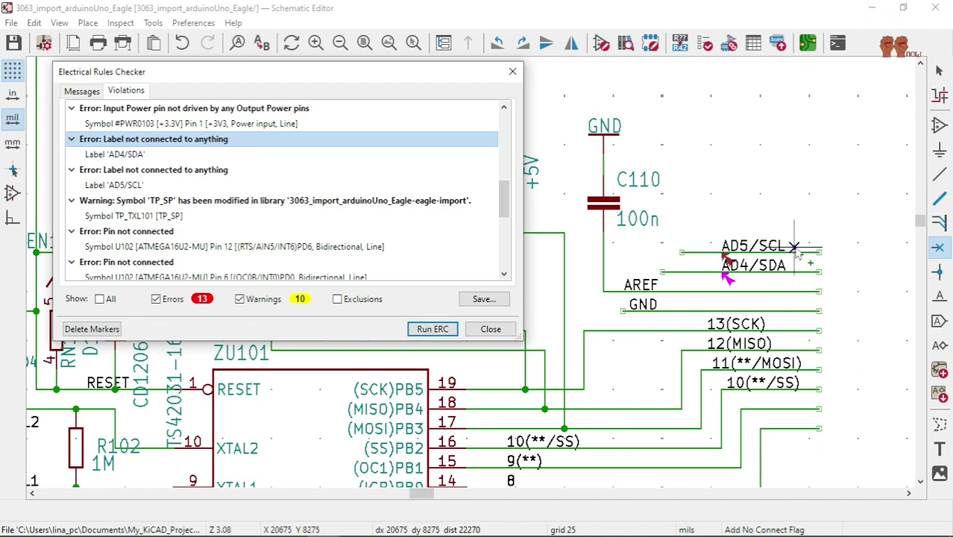
# Delete the dangling AD5/SCL and AD4/SDA wires together with their labels, and save the schematic.
pyautogui.press('Escape')
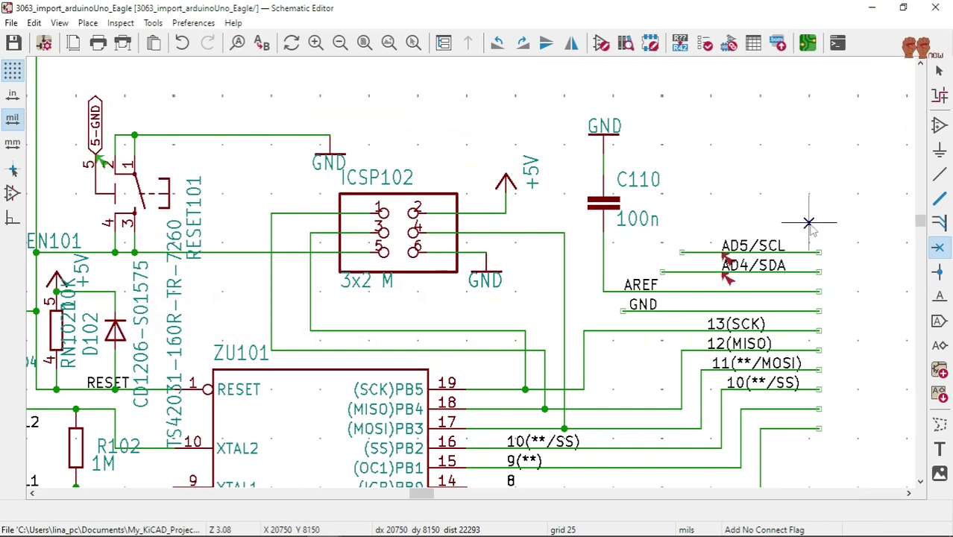
pyautogui.press('Escape')
pyautogui.click(795, 254)
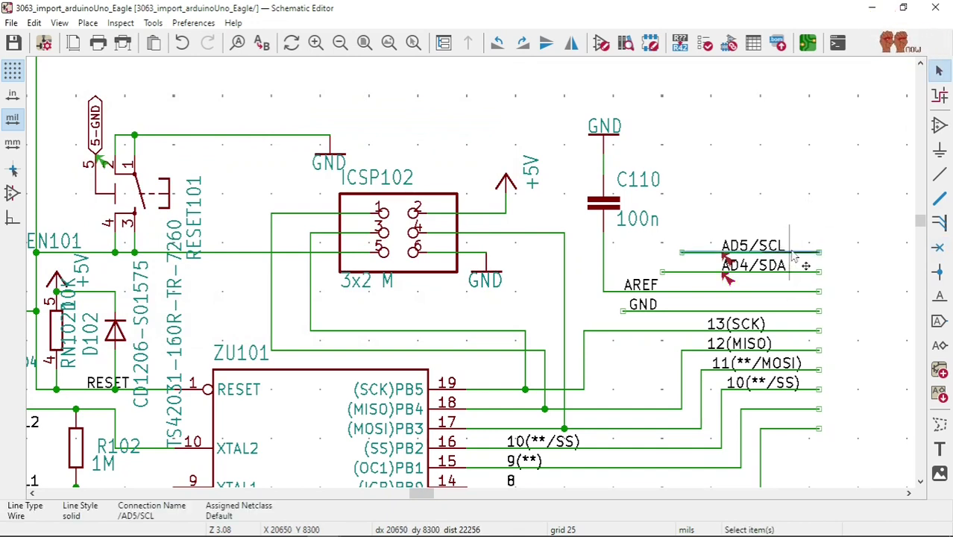
pyautogui.press('Delete')
pyautogui.click(785, 276)
pyautogui.press('Delete')
pyautogui.press('Delete')
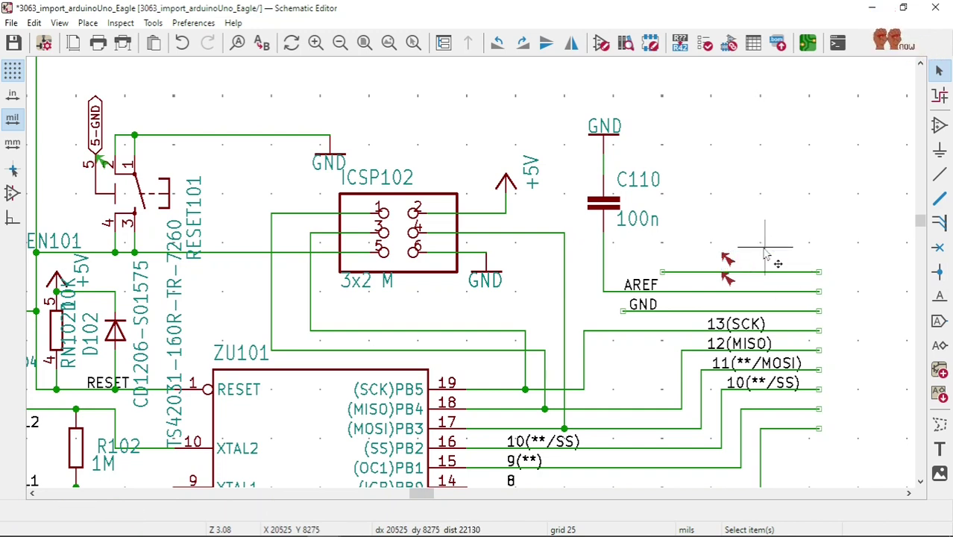
pyautogui.click(775, 273)
pyautogui.press('Delete')
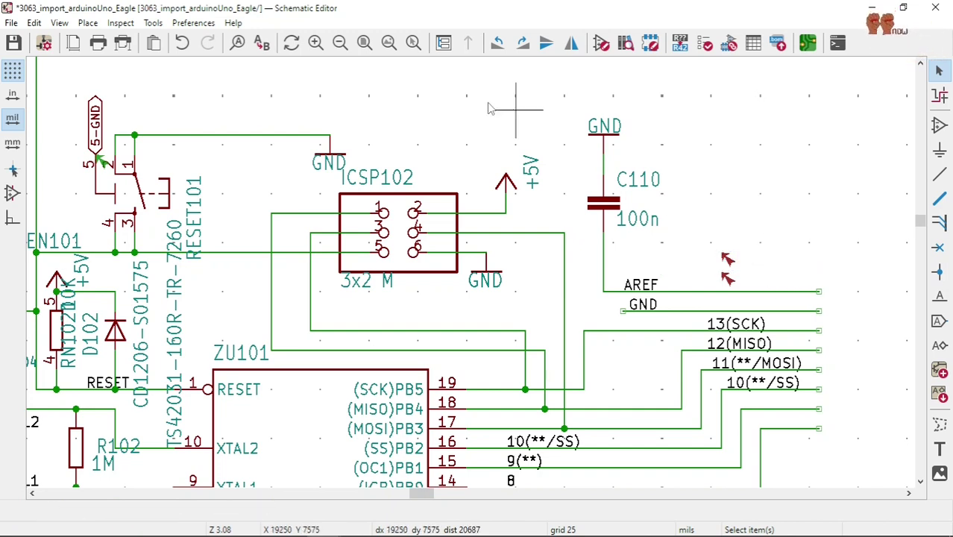
pyautogui.click(13, 43)
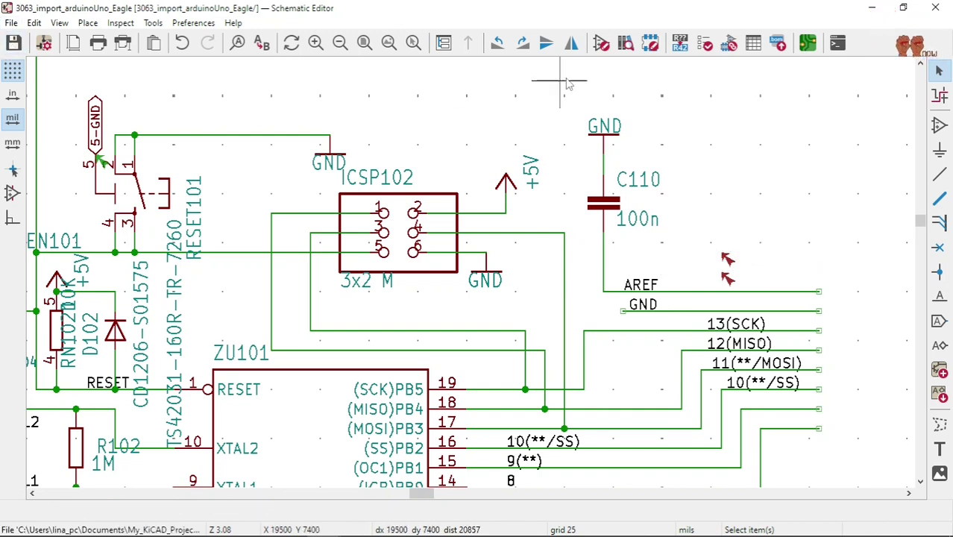
# Rerun the electrical rules check, locate the unconnected pin 12 of U102 and close the checker.
pyautogui.click(705, 43)
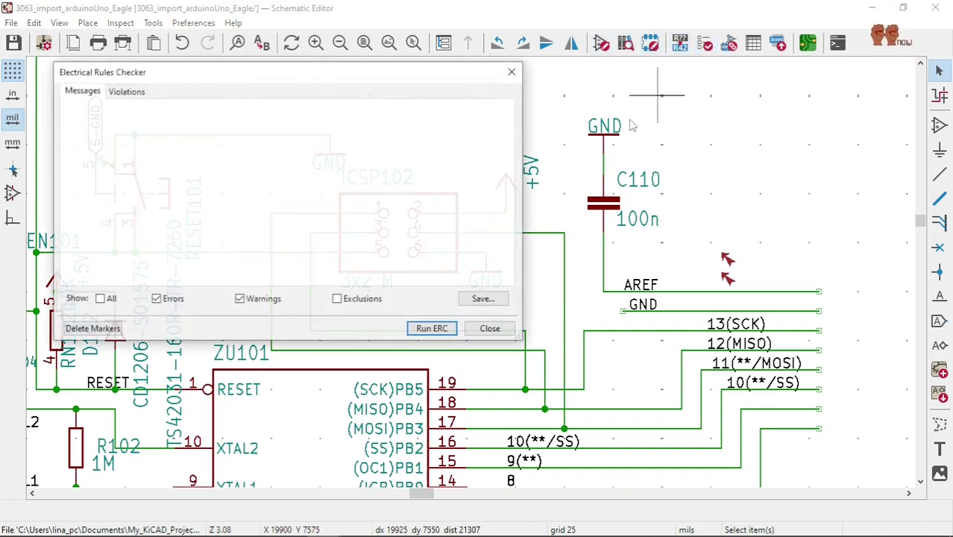
pyautogui.click(432, 328)
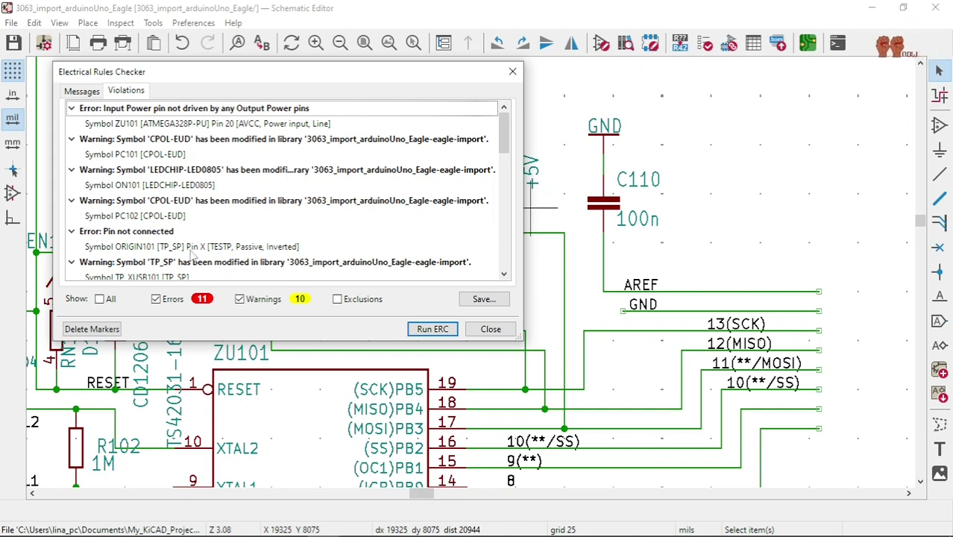
pyautogui.scroll(-3, 203, 238)
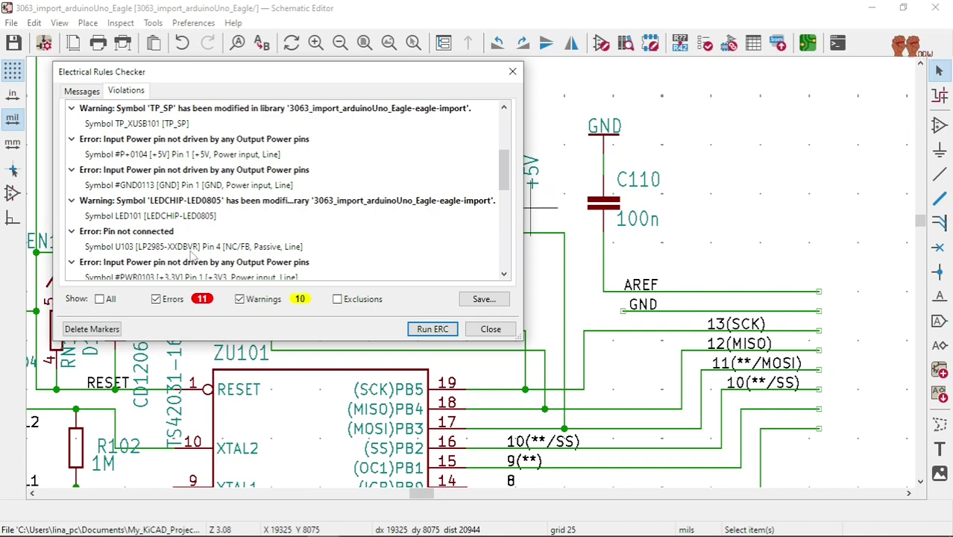
pyautogui.scroll(-3, 193, 256)
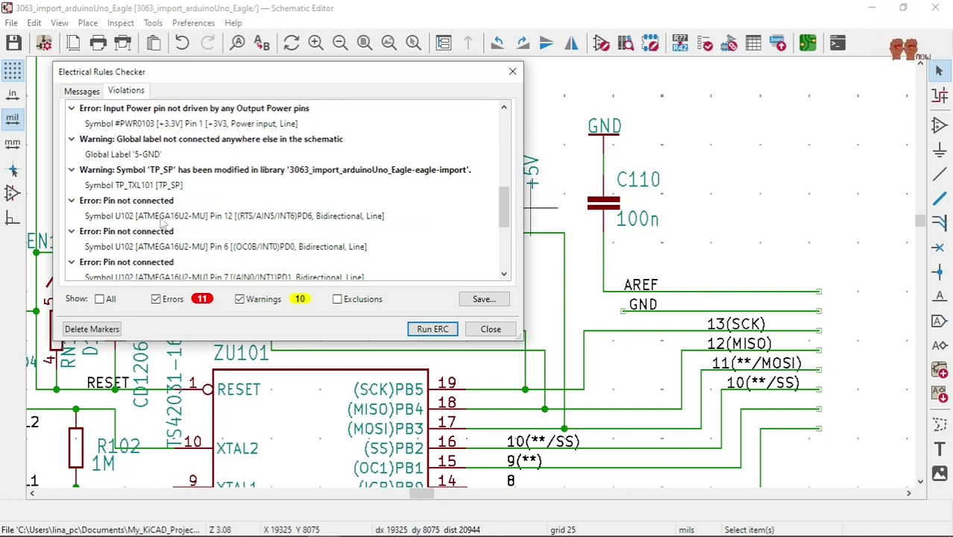
pyautogui.click(158, 201)
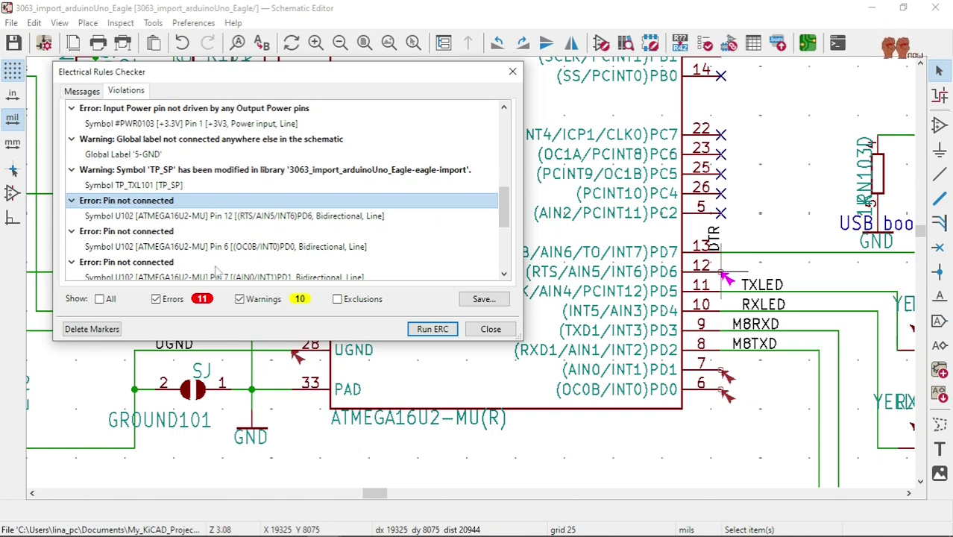
pyautogui.click(492, 330)
pyautogui.press('F4')
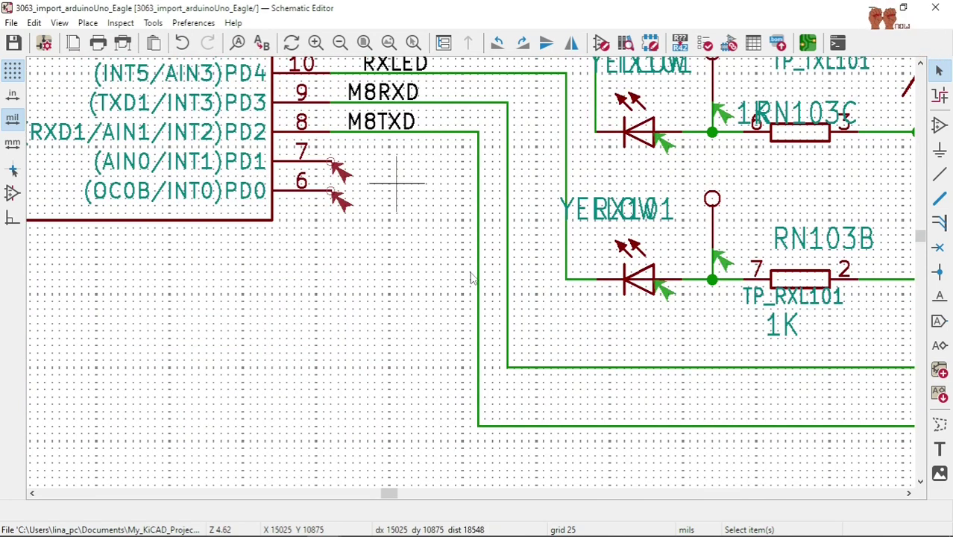
pyautogui.press('F4')
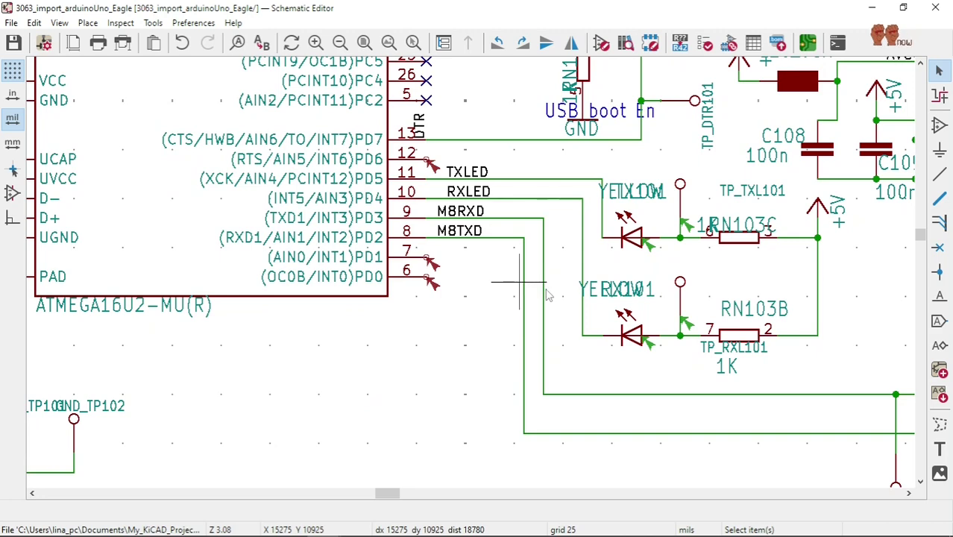
# Place no-connect flags on pins 12, 7 and 6 of the ATMEGA16U2 and save the schematic.
pyautogui.click(938, 246)
pyautogui.click(426, 160)
pyautogui.scroll(3, 427, 159)
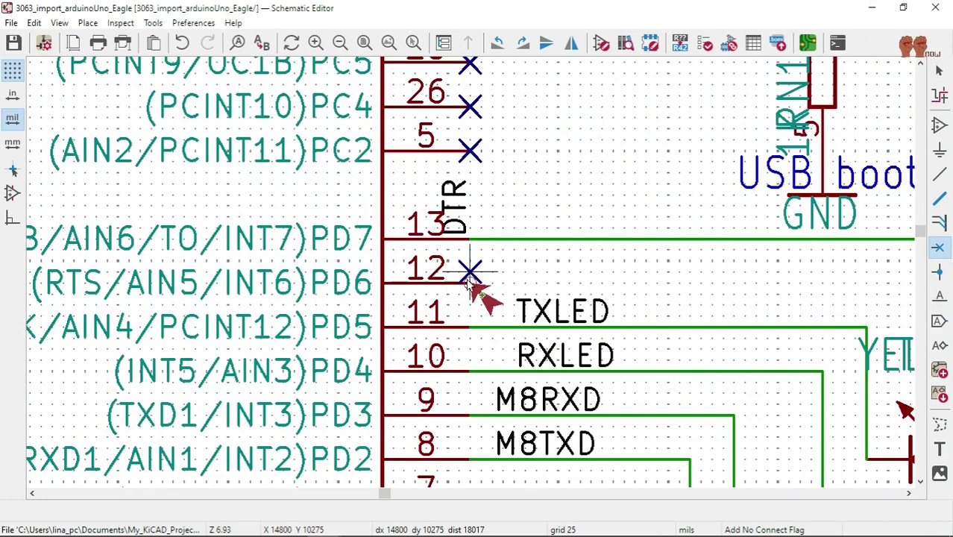
pyautogui.scroll(-3, 478, 313)
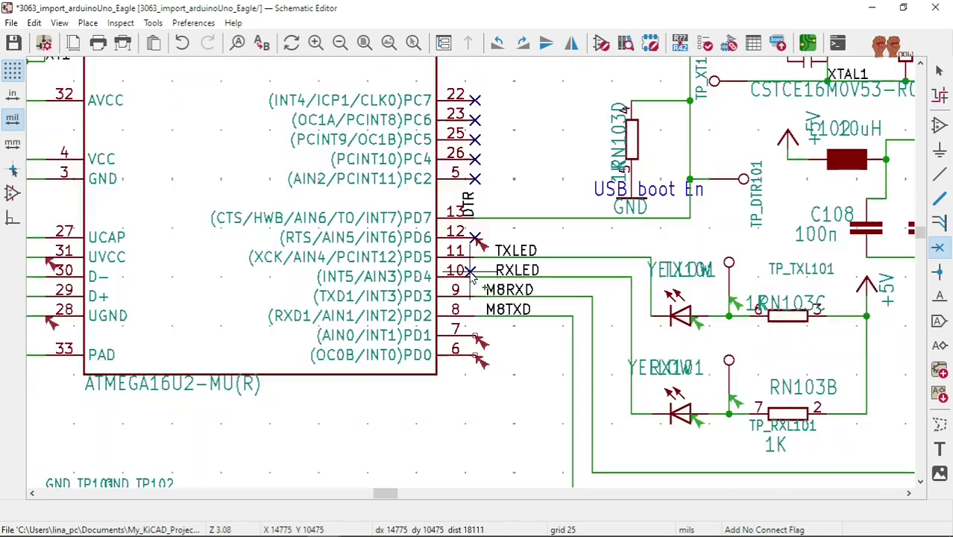
pyautogui.scroll(3, 459, 329)
pyautogui.click(459, 261)
pyautogui.click(458, 306)
pyautogui.hotkey('ctrl', 's')
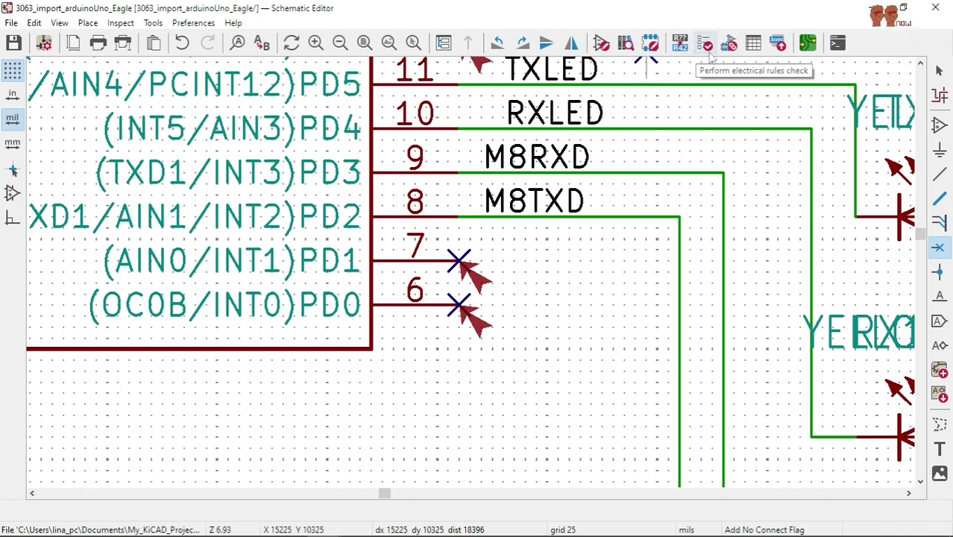
# Rerun the electrical rules check, locate the undriven power input pin 31 (UVCC) of U102 and close the checker.
pyautogui.click(707, 46)
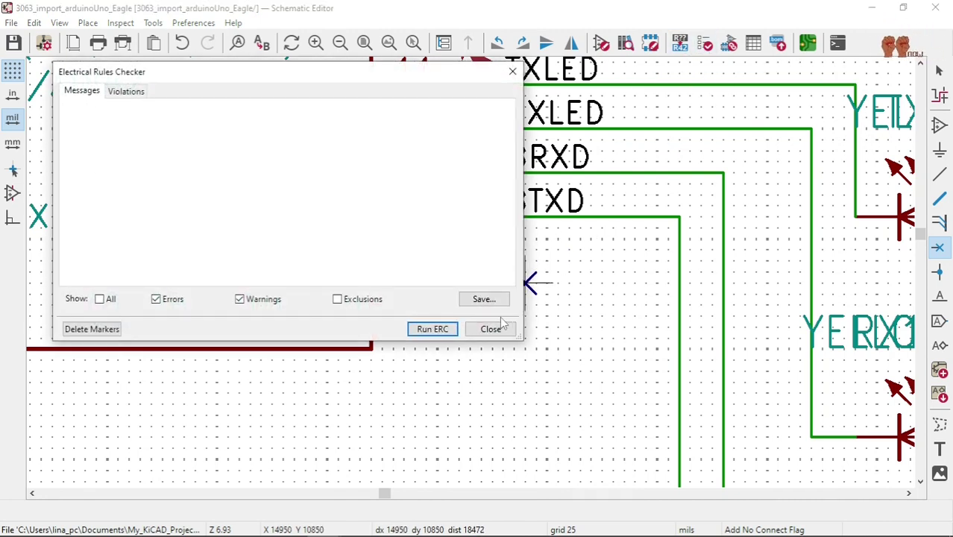
pyautogui.click(448, 330)
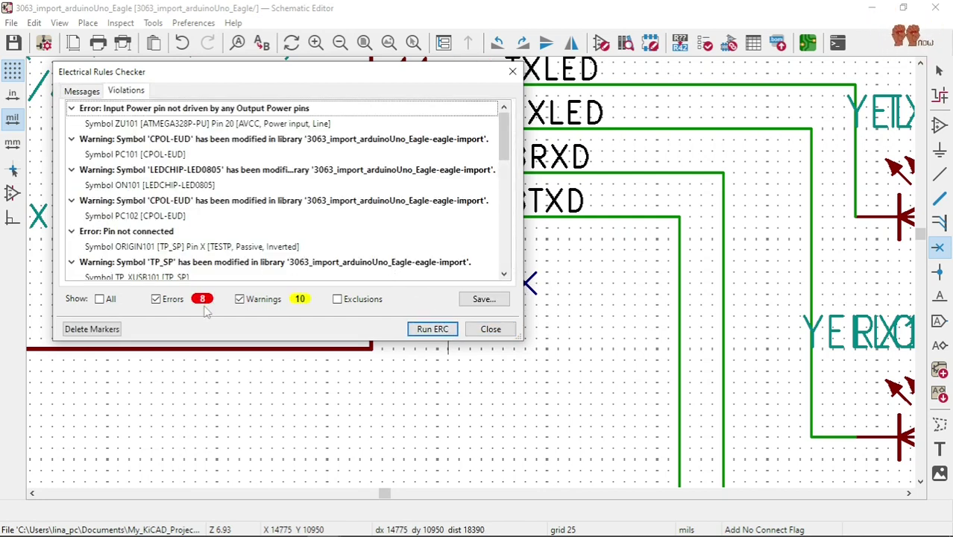
pyautogui.scroll(-3, 198, 246)
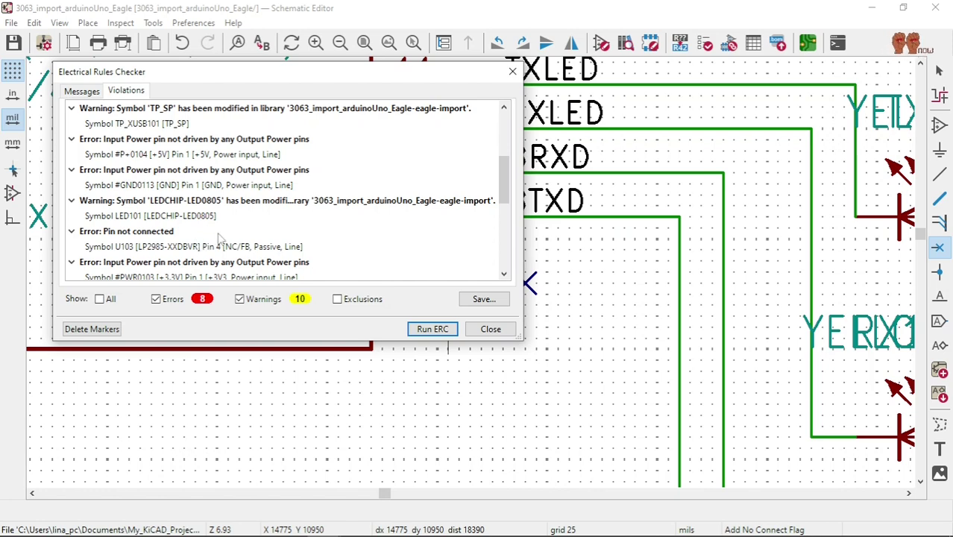
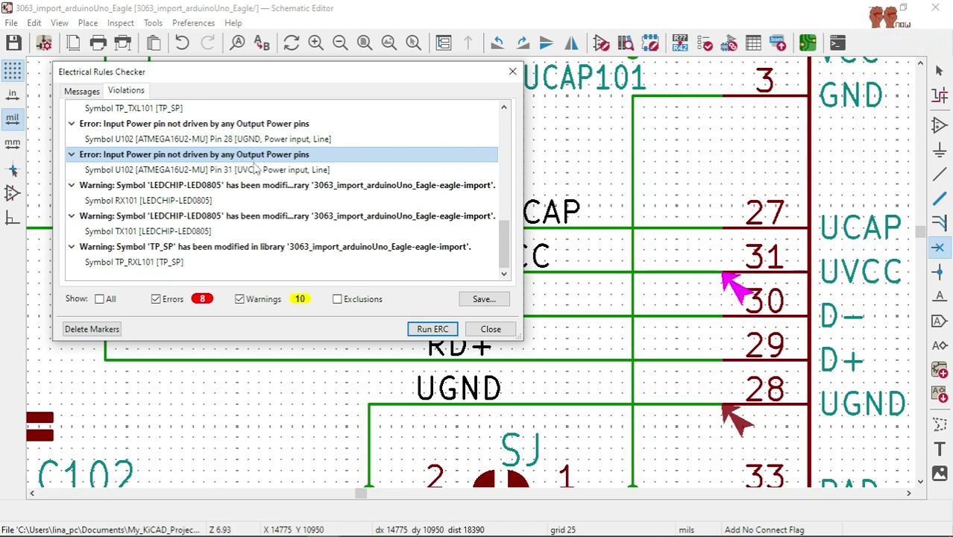
pyautogui.press('Escape')
# Place a PWR_FLAG power symbol, rotated 180 degrees, beside the GND symbol below pin 33 of the ATMEGA16U2.
pyautogui.scroll(-3, 357, 206)
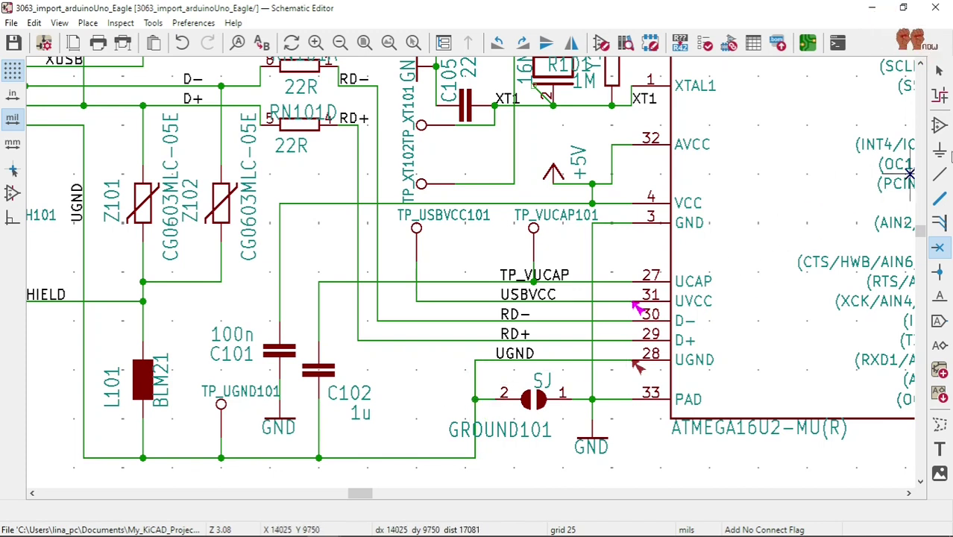
pyautogui.click(938, 150)
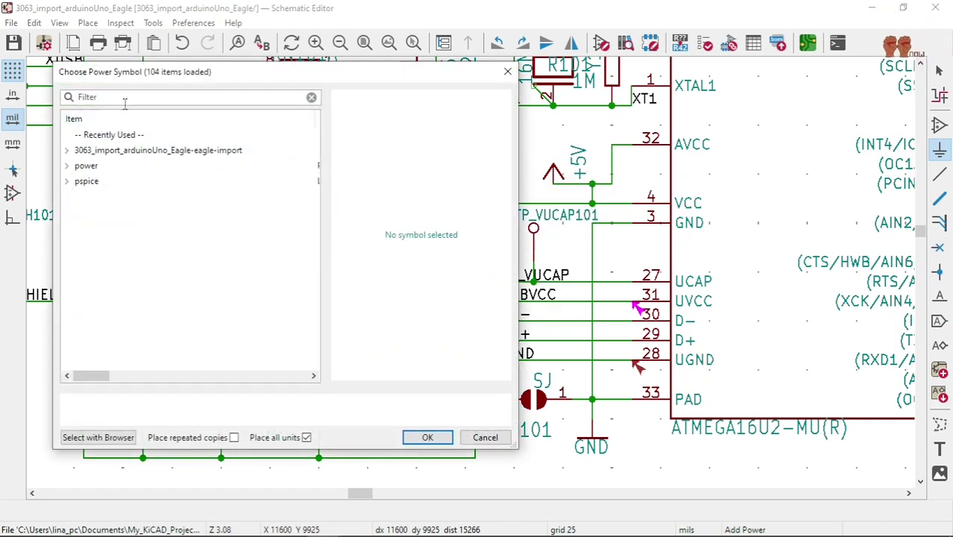
pyautogui.write('flag')
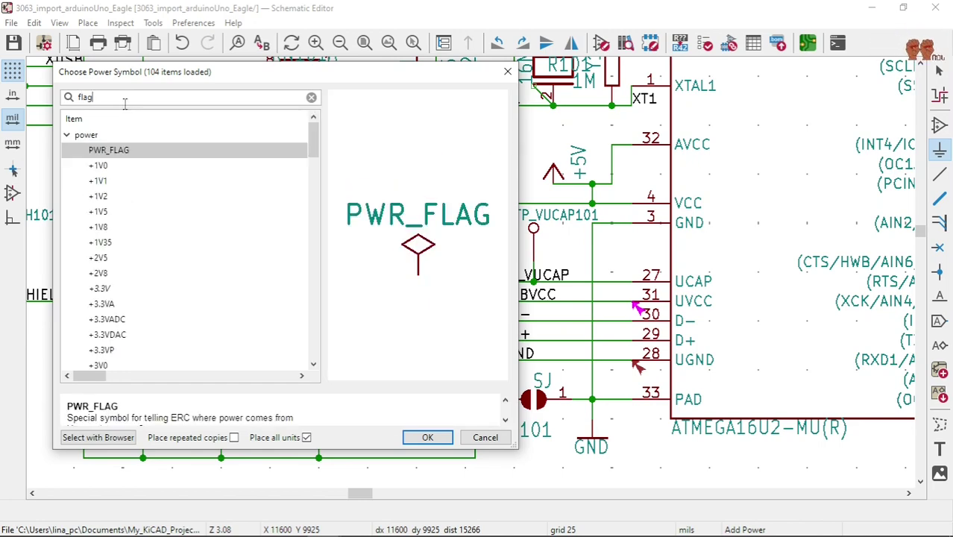
pyautogui.click(128, 153)
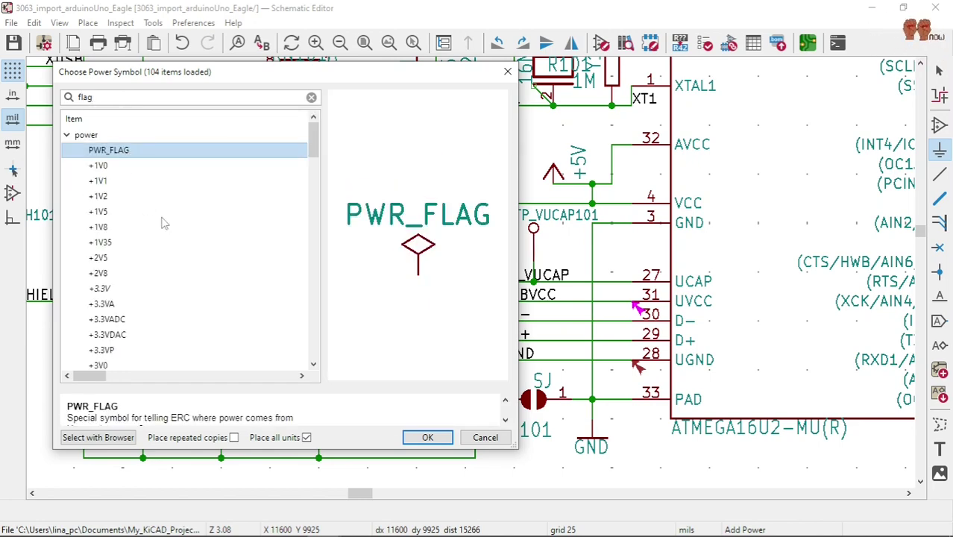
pyautogui.click(419, 441)
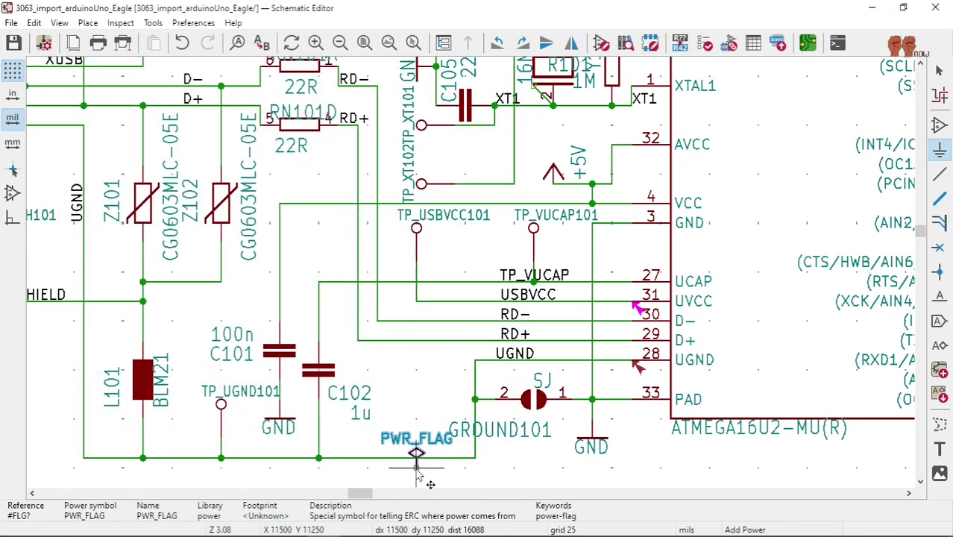
pyautogui.press('r')
pyautogui.press('r')
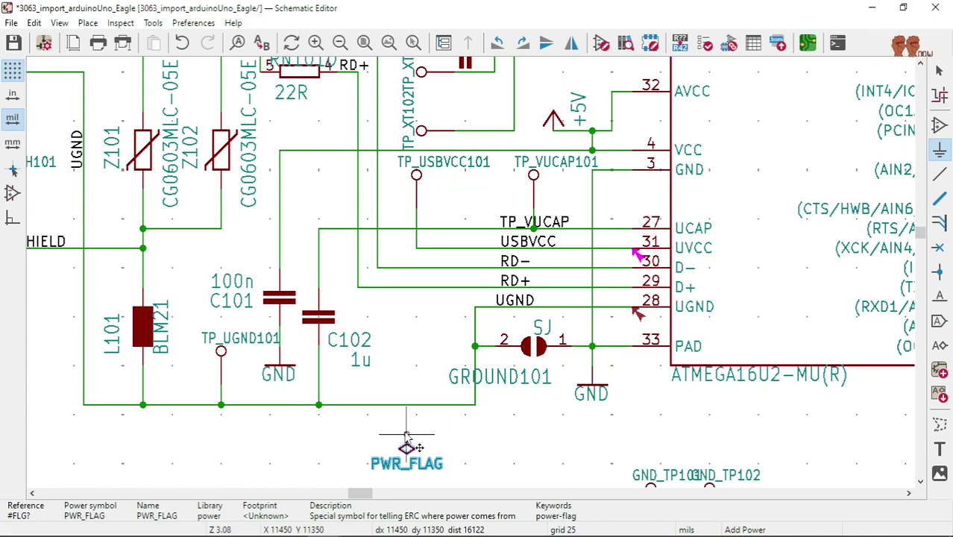
pyautogui.scroll(3, 643, 470)
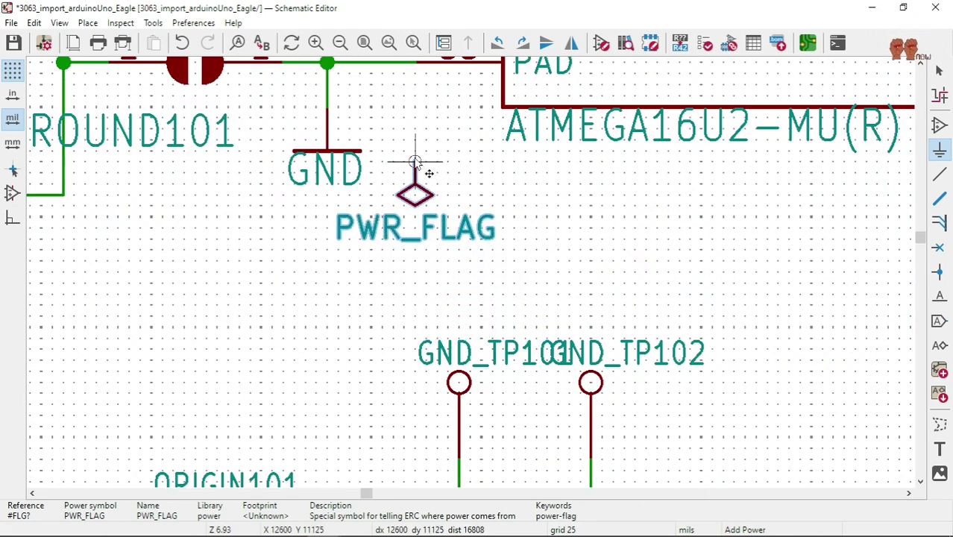
pyautogui.scroll(1, 425, 166)
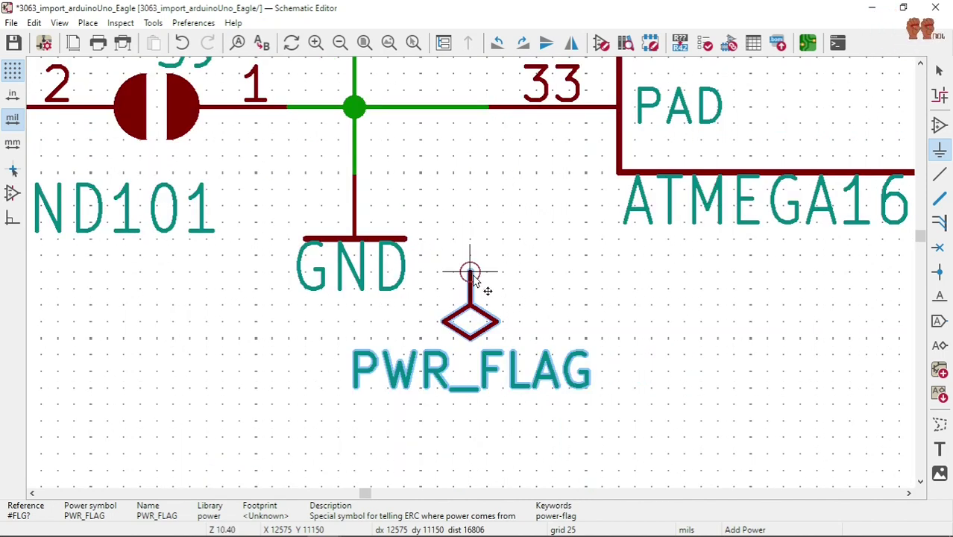
pyautogui.click(470, 272)
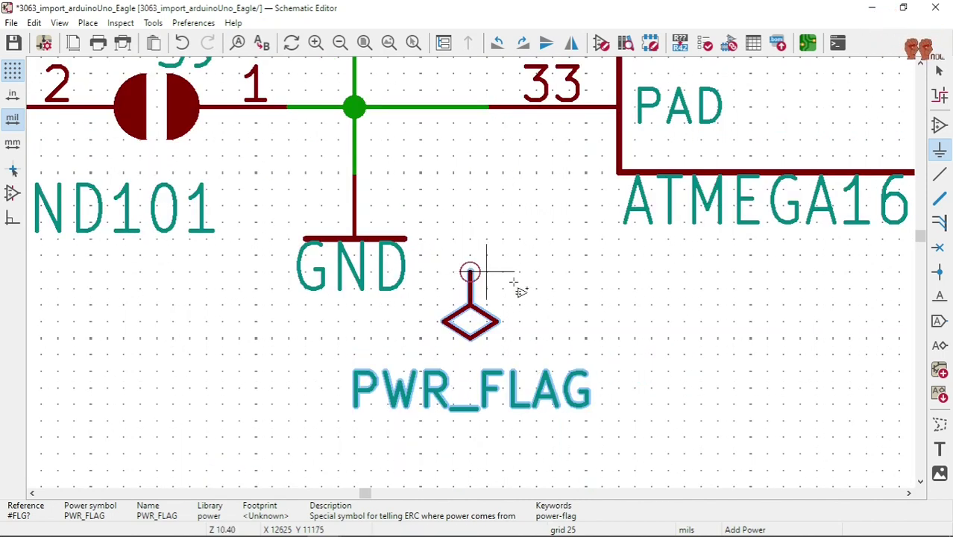
# Wire the PWR_FLAG up to the ground line at pin 33 (PAD) and save the schematic.
pyautogui.click(935, 182)
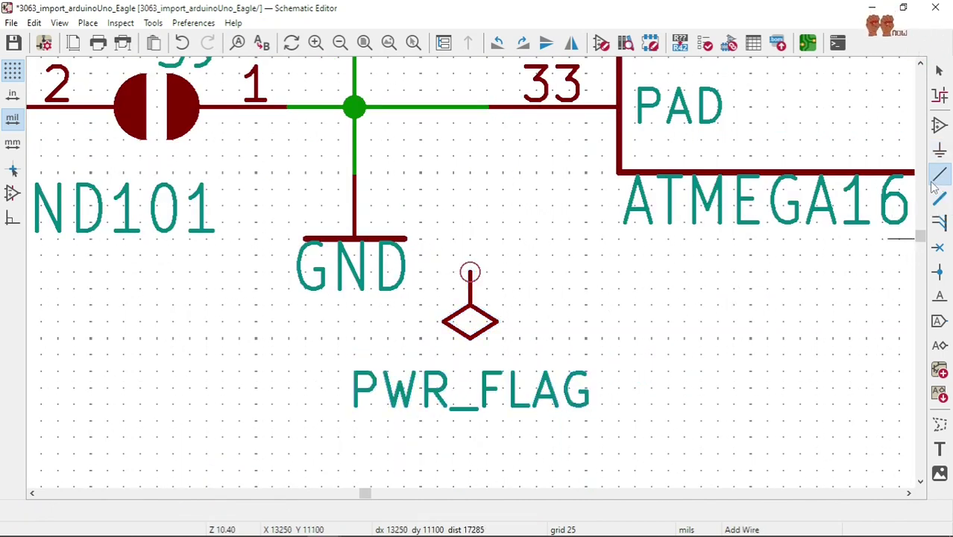
pyautogui.click(470, 273)
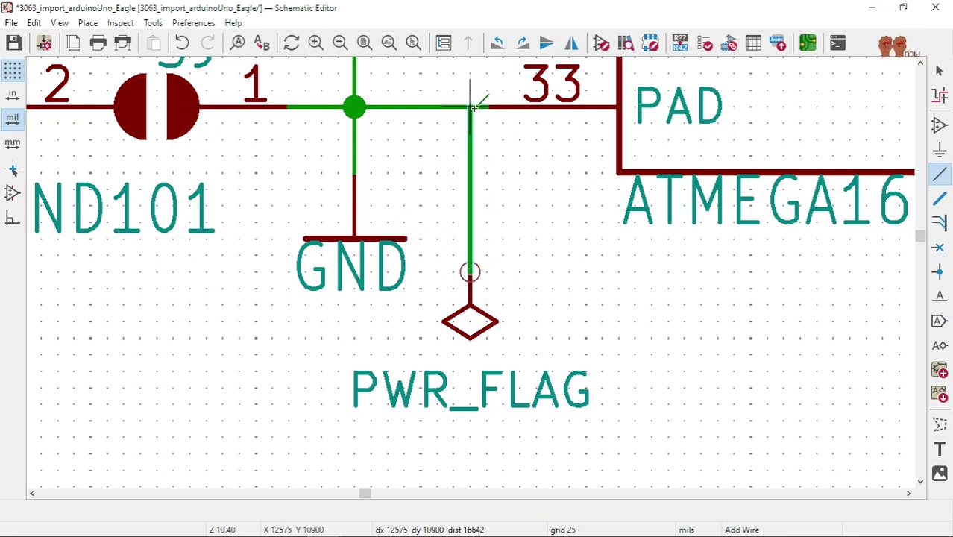
pyautogui.click(470, 108)
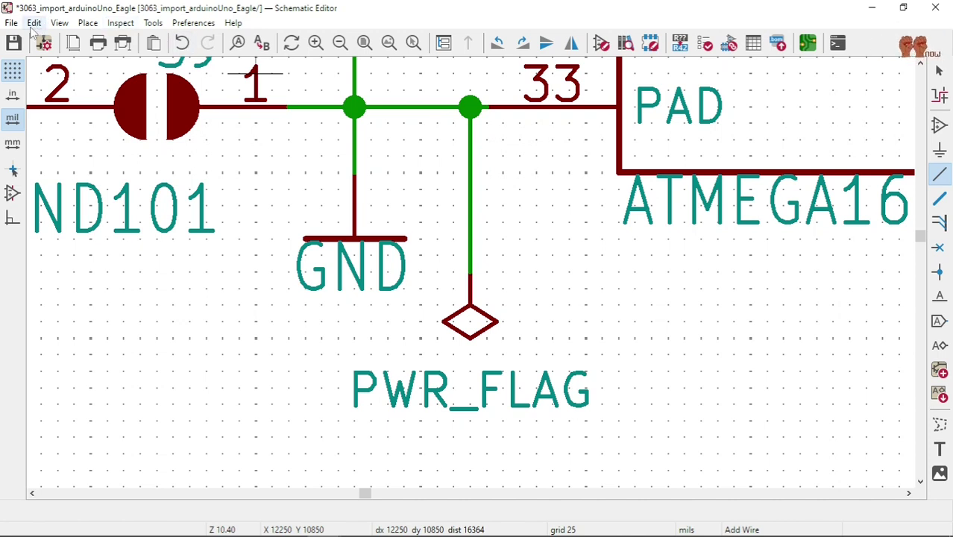
pyautogui.click(13, 43)
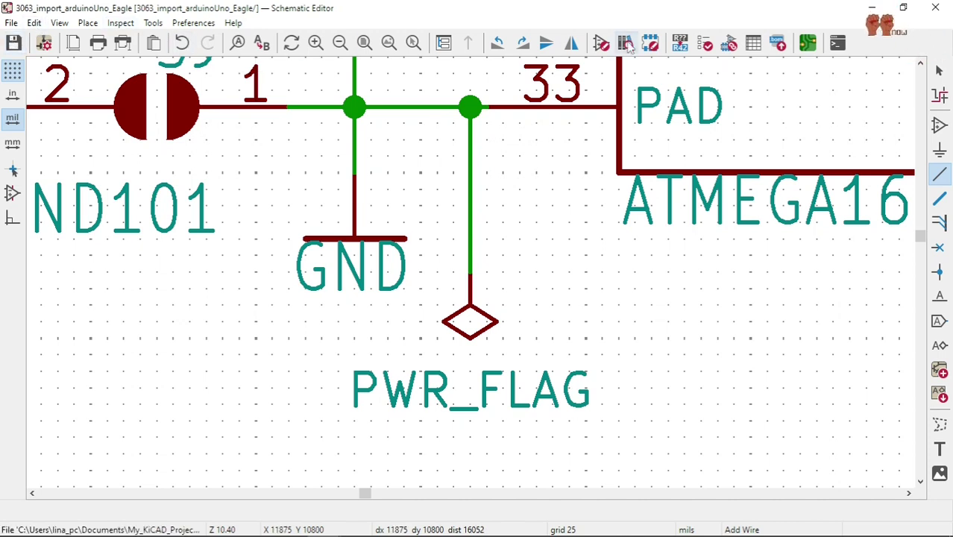
# Rerun the electrical rules check, locate the unconnected pin 4 (NC/FB) of U103 and close the checker.
pyautogui.click(705, 45)
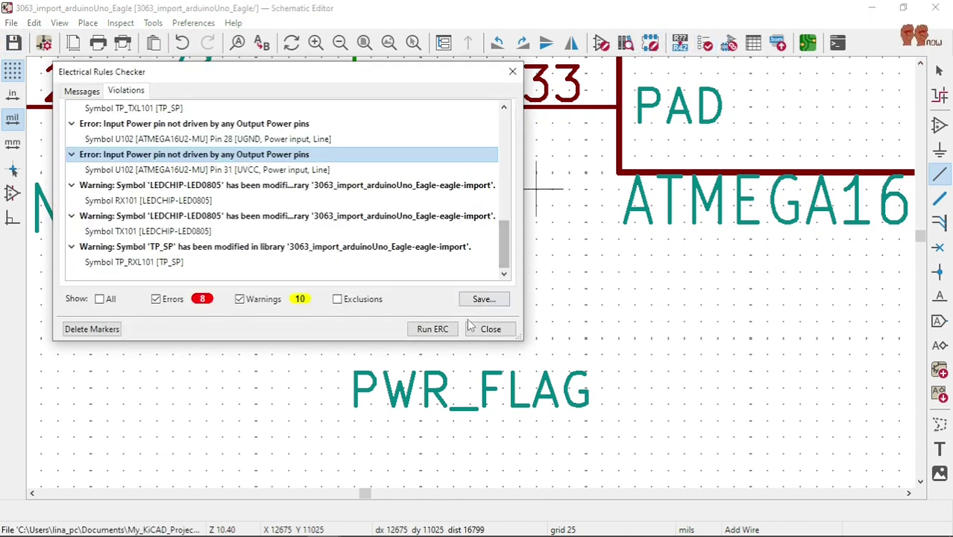
pyautogui.click(432, 329)
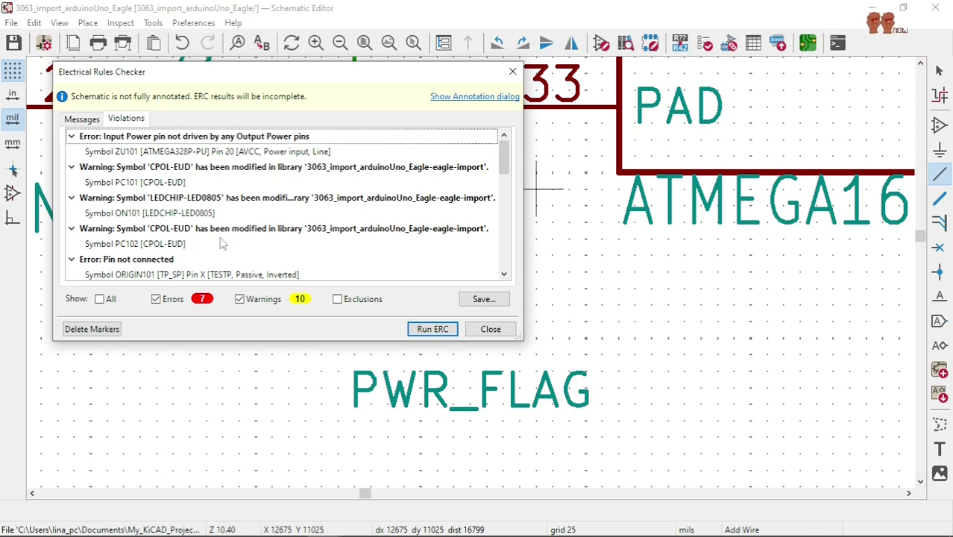
pyautogui.scroll(-3, 221, 244)
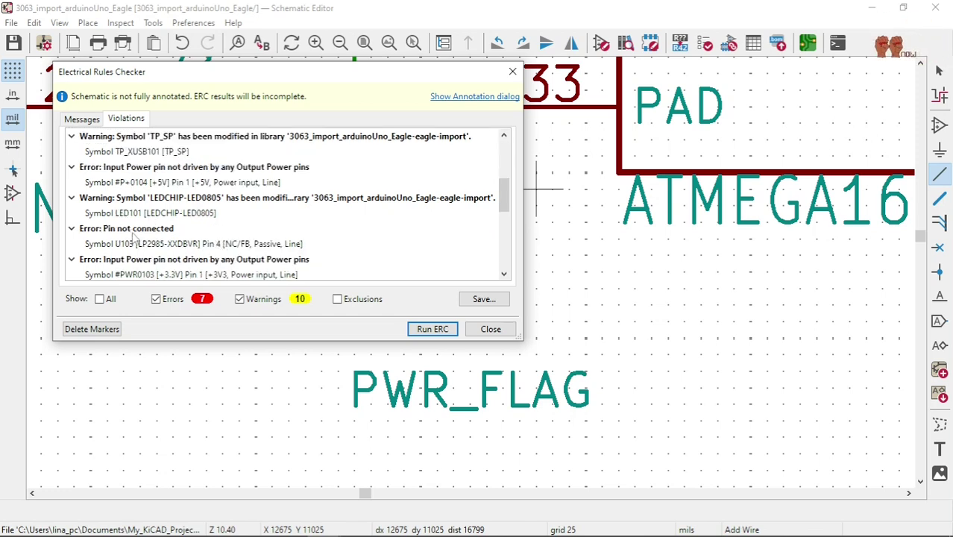
pyautogui.click(158, 243)
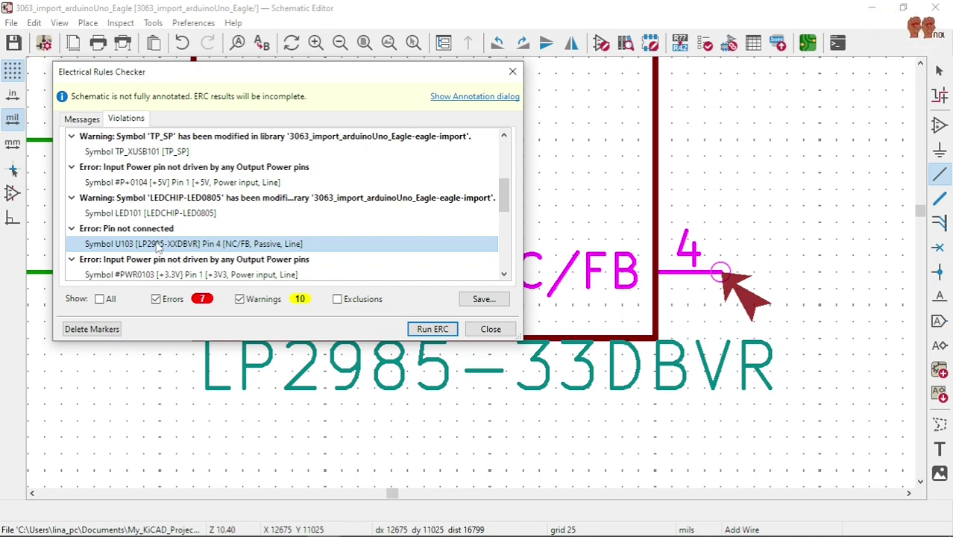
pyautogui.click(490, 329)
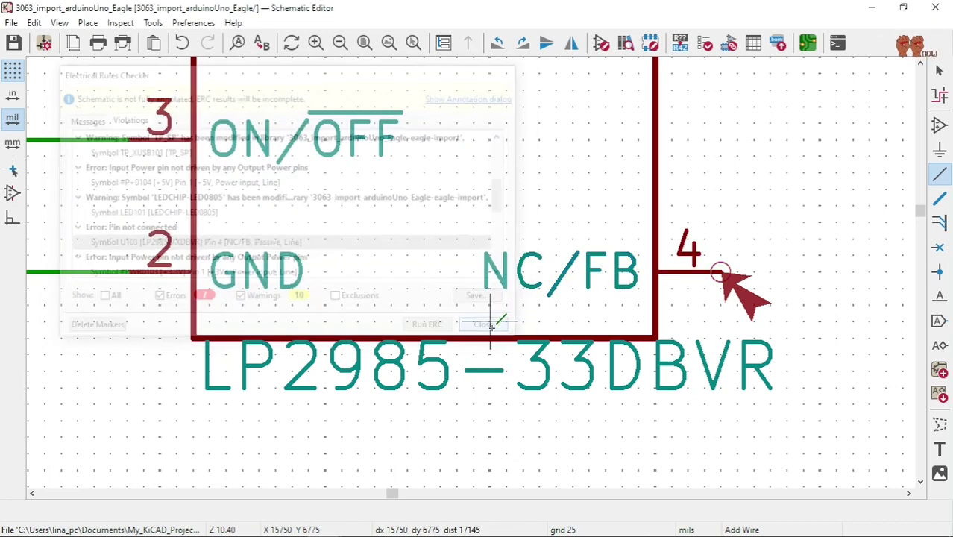
# Place a no-connect flag on pin 4 (NC/FB) of the LP2985 regulator U103 and save the schematic.
pyautogui.scroll(-3, 492, 321)
pyautogui.scroll(-1, 469, 281)
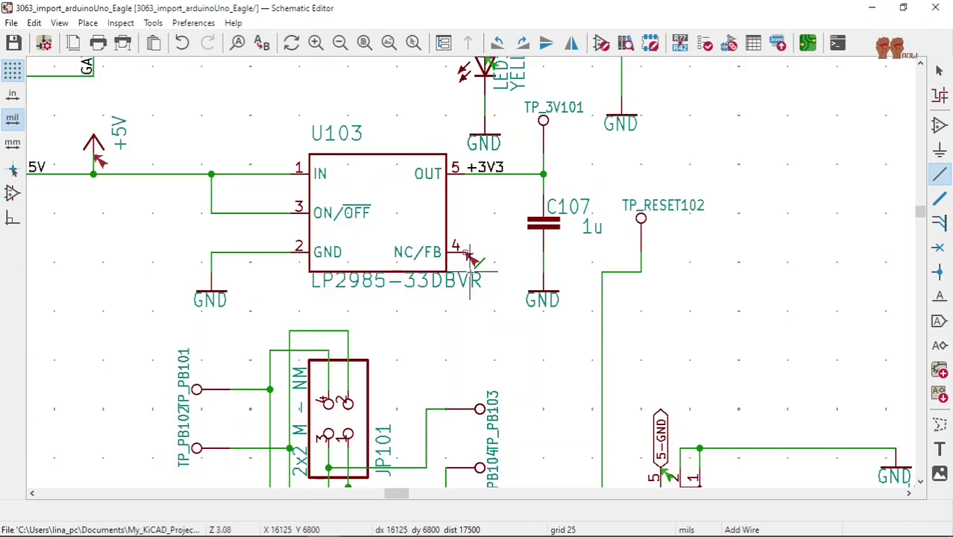
pyautogui.scroll(4, 470, 281)
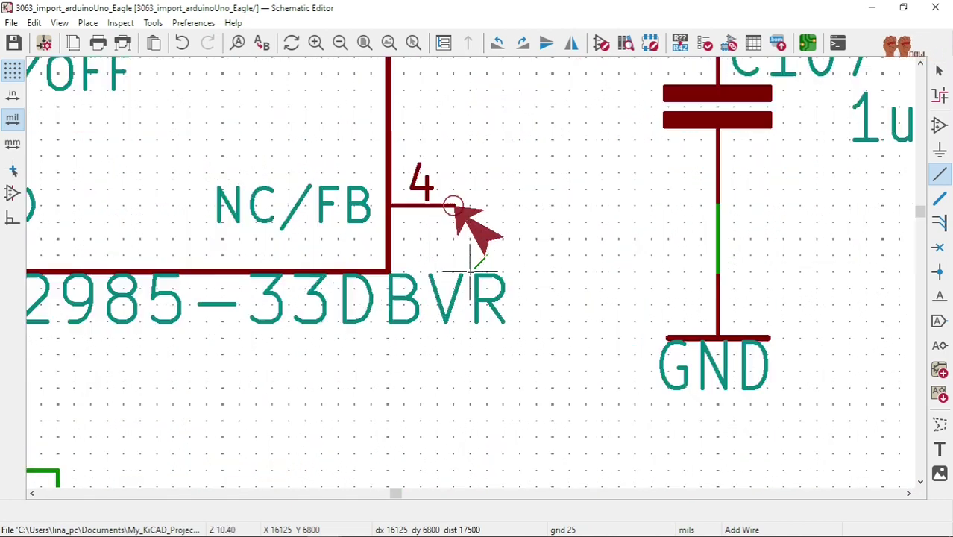
pyautogui.click(938, 248)
pyautogui.click(453, 204)
pyautogui.scroll(-5, 520, 190)
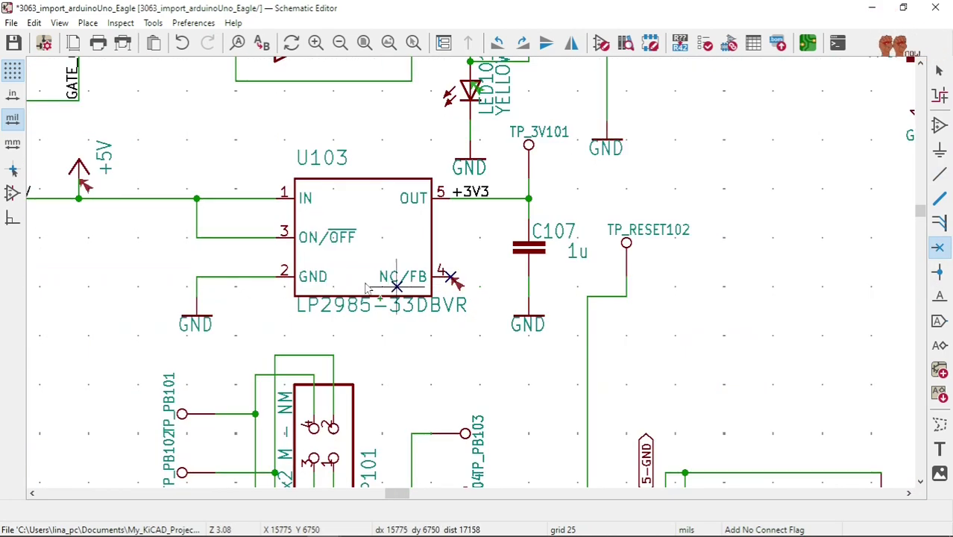
pyautogui.scroll(-2, 313, 337)
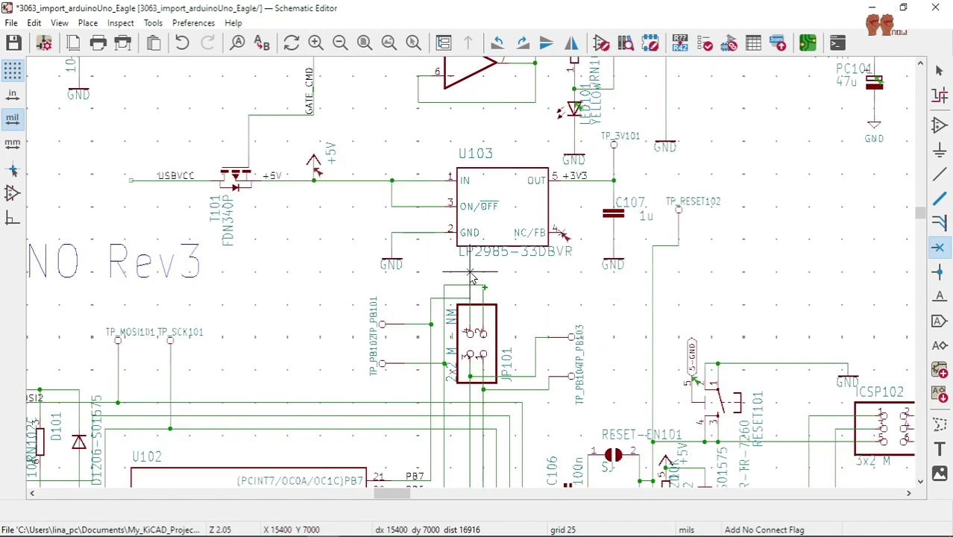
pyautogui.scroll(4, 471, 277)
pyautogui.scroll(-4, 478, 272)
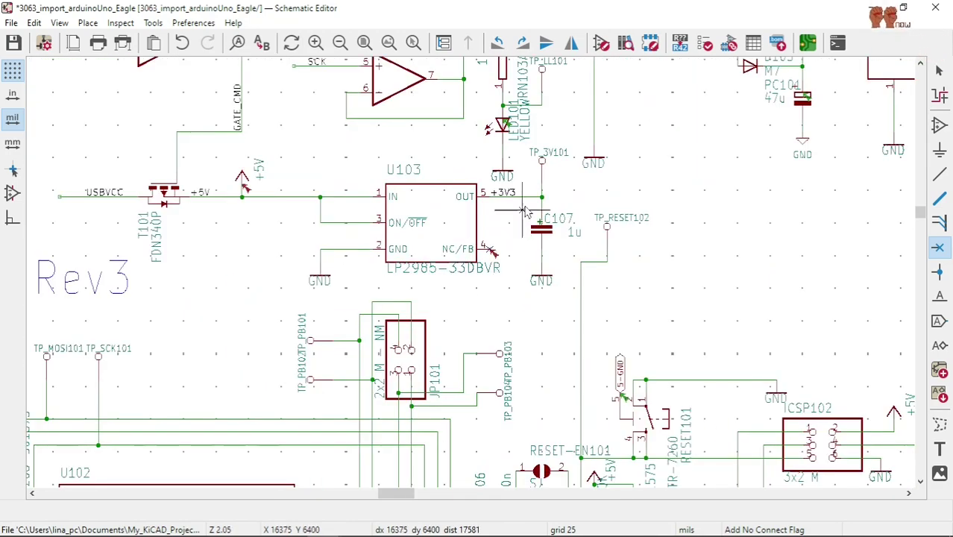
pyautogui.scroll(3, 507, 146)
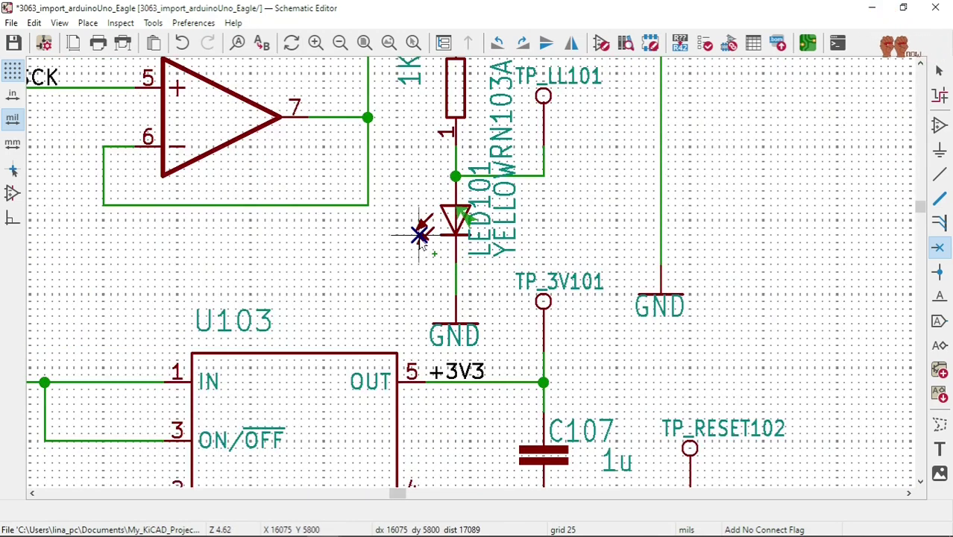
pyautogui.scroll(3, 411, 221)
pyautogui.scroll(-7, 470, 271)
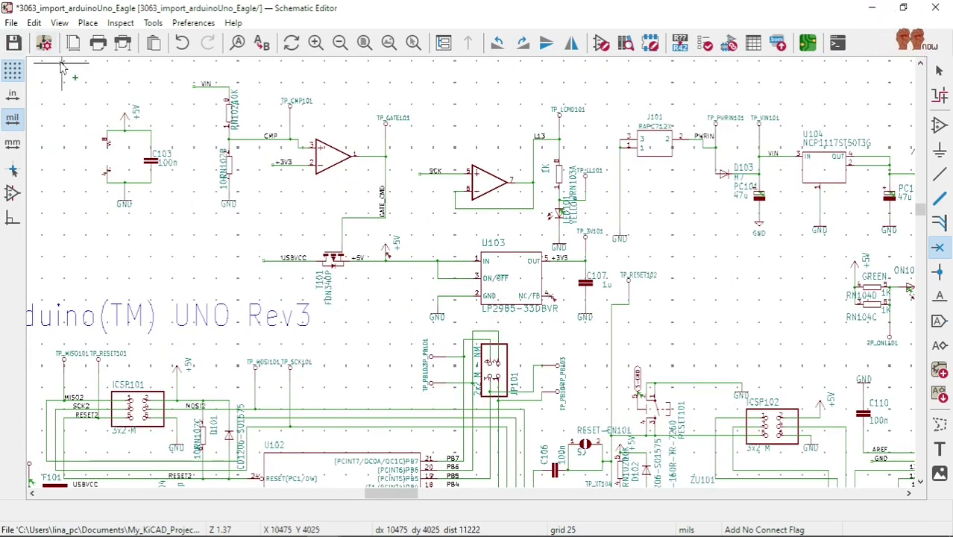
pyautogui.click(13, 43)
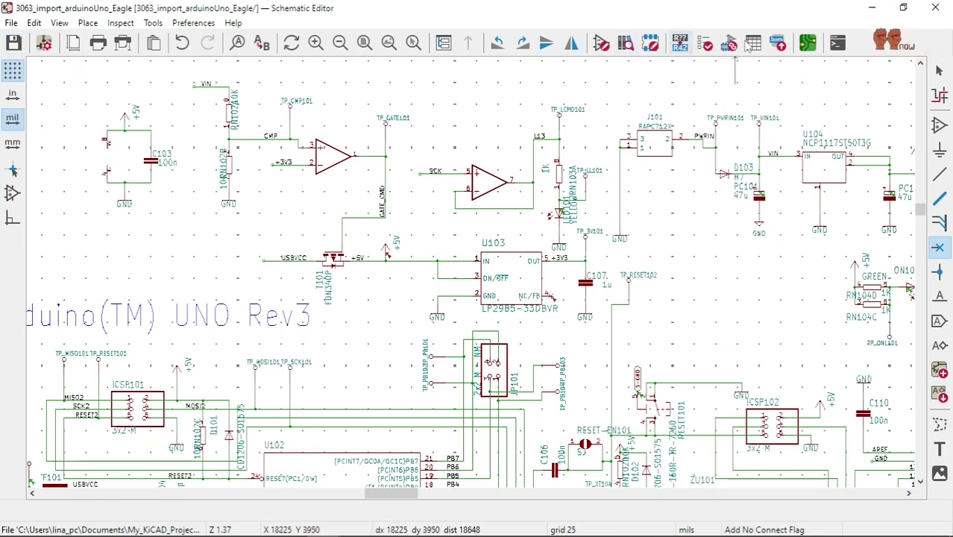
# Rerun the electrical rules check to review the remaining violations.
pyautogui.click(707, 44)
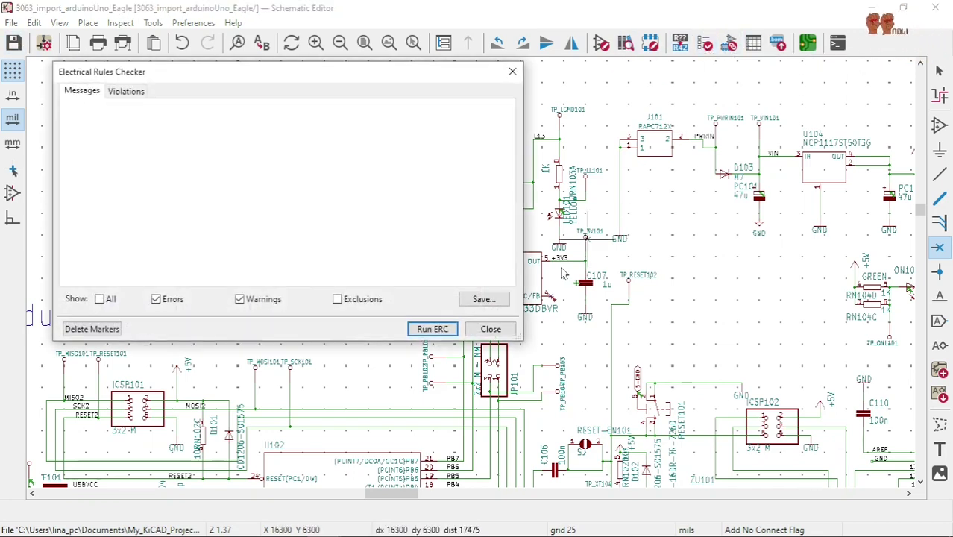
pyautogui.click(432, 328)
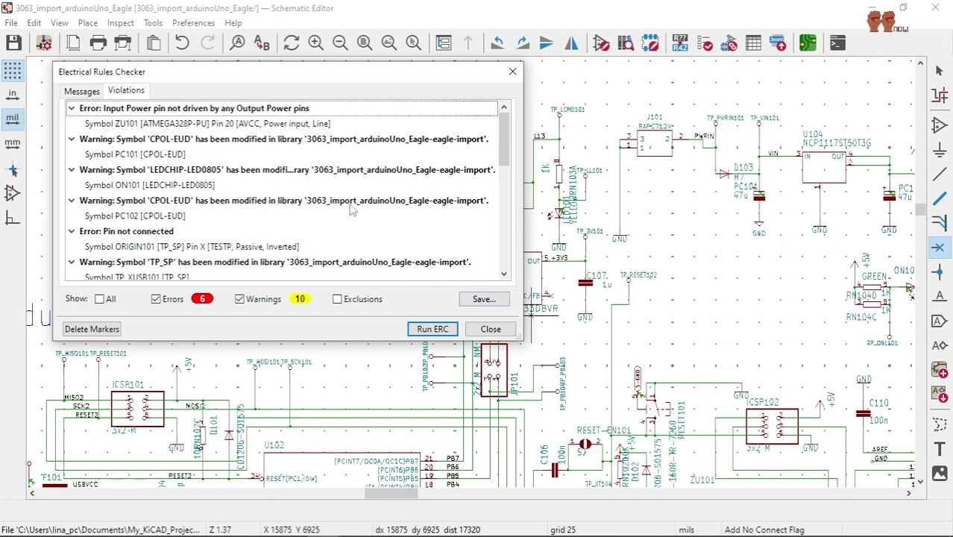
# Locate the unconnected ORIGIN101 test point from the violations list, delete it from the schematic and save.
pyautogui.click(149, 232)
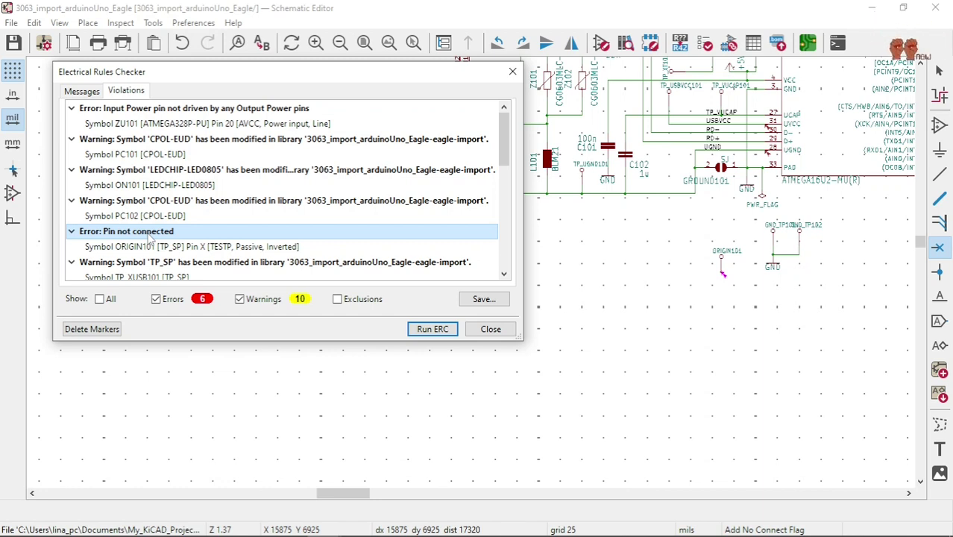
pyautogui.click(491, 329)
pyautogui.scroll(5, 655, 330)
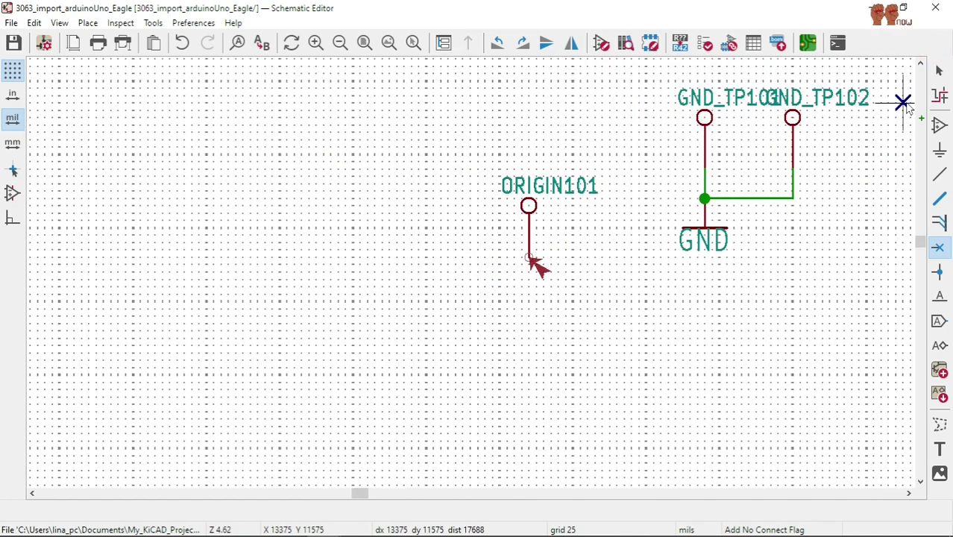
pyautogui.click(939, 70)
pyautogui.moveTo(461, 134); pyautogui.dragTo(624, 331)
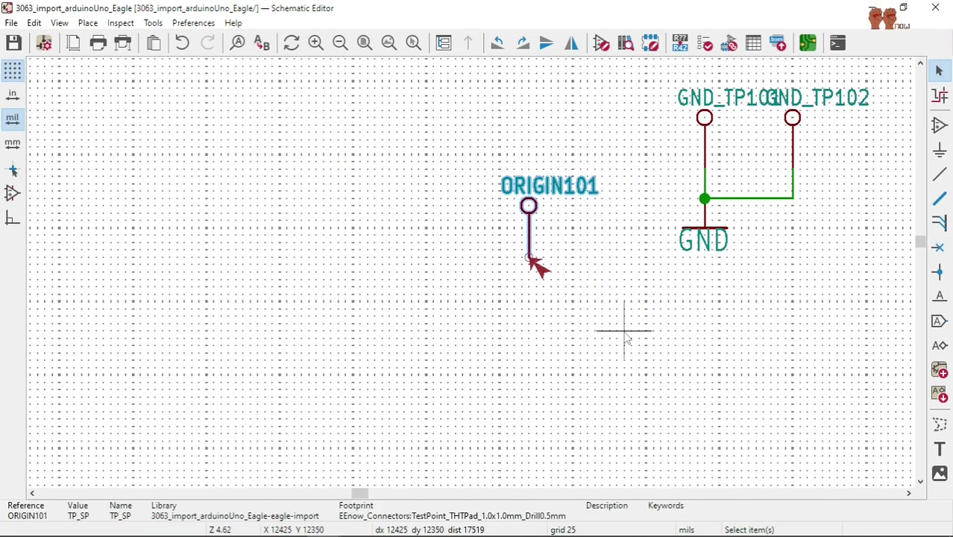
pyautogui.press('Delete')
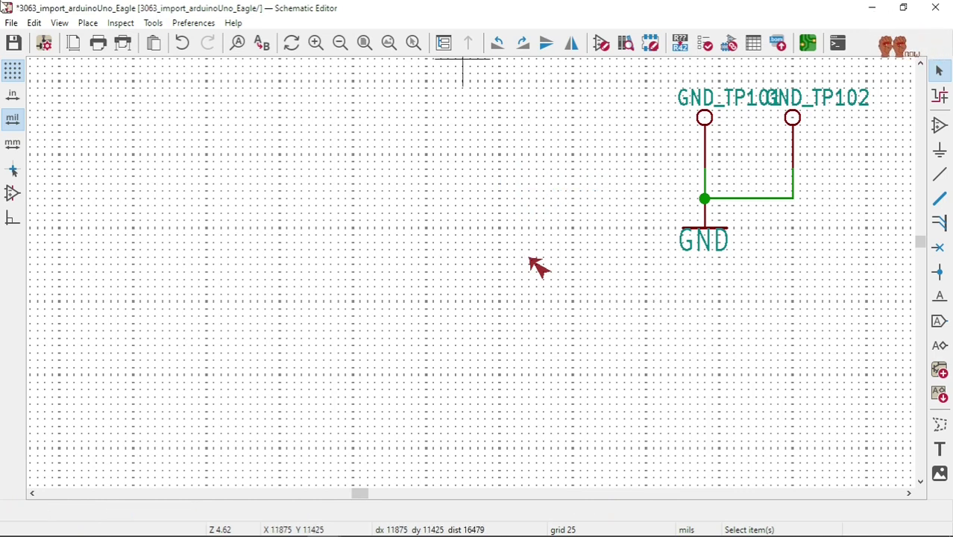
pyautogui.click(13, 42)
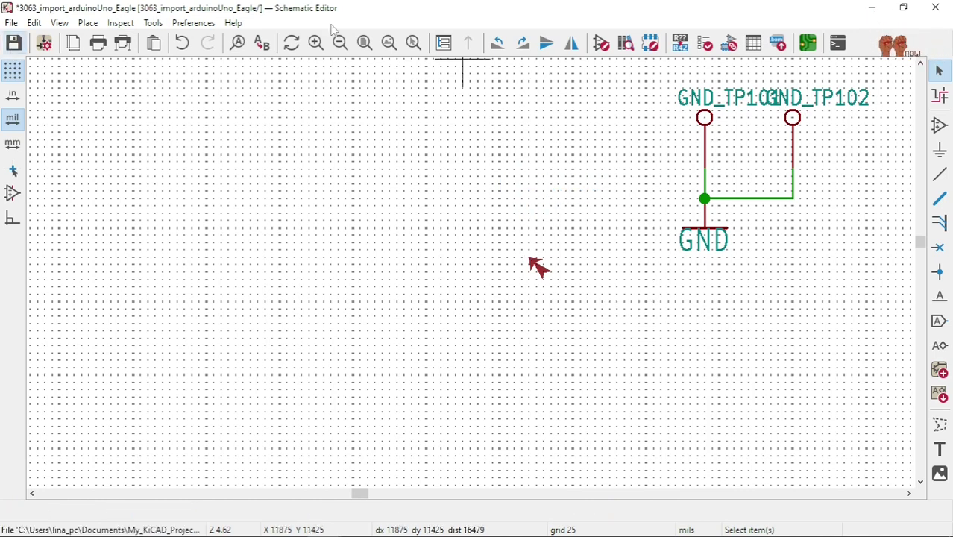
# Rerun the electrical rules check, locate the undriven power pin 28 (UGND) of U102 and close the checker.
pyautogui.click(705, 44)
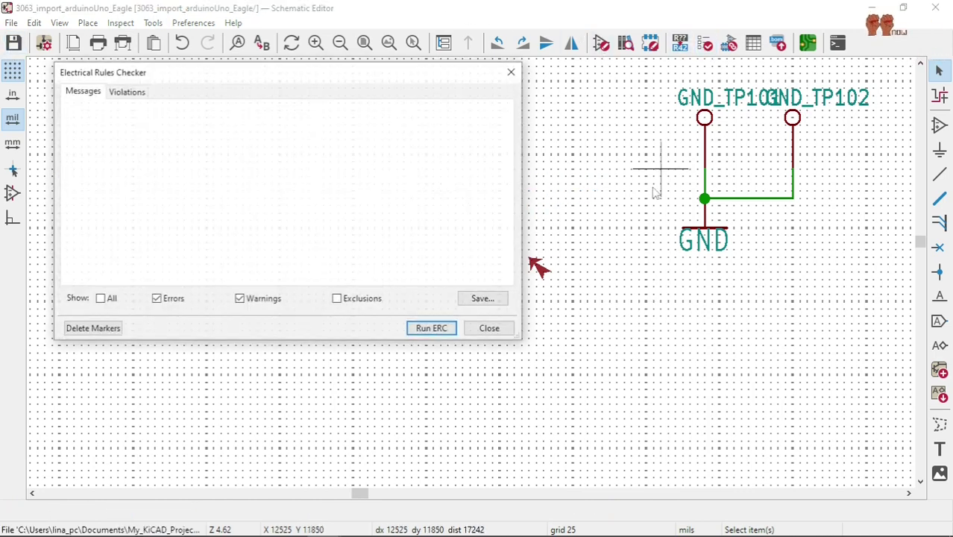
pyautogui.click(439, 328)
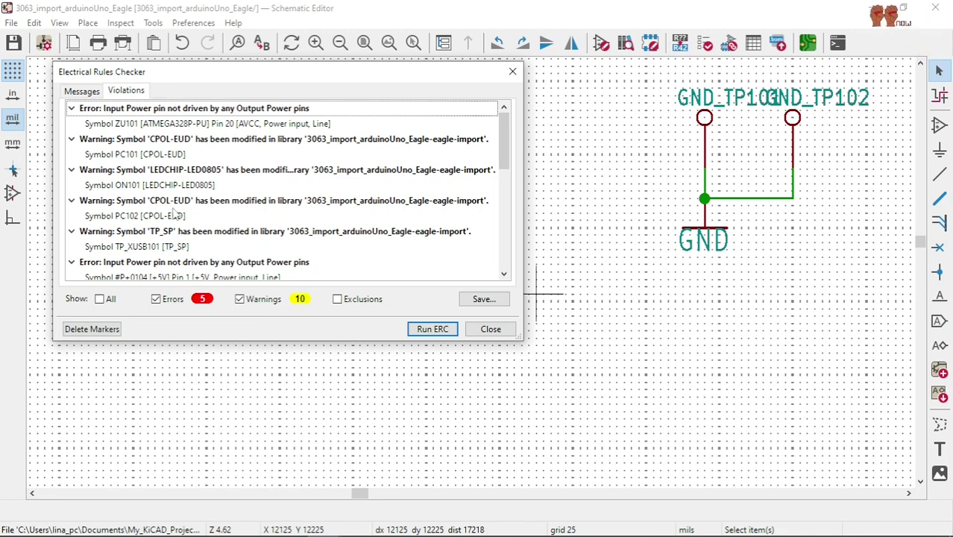
pyautogui.scroll(-3, 175, 213)
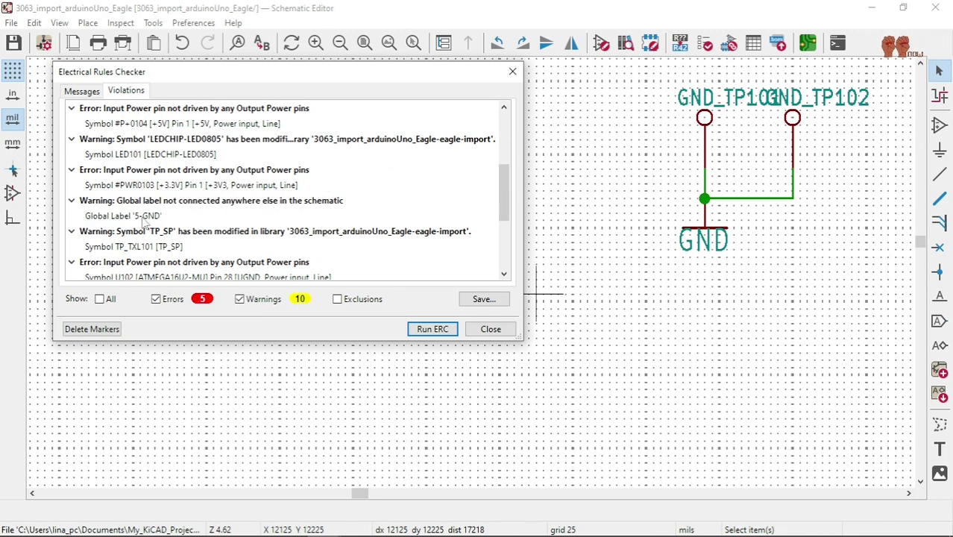
pyautogui.click(128, 265)
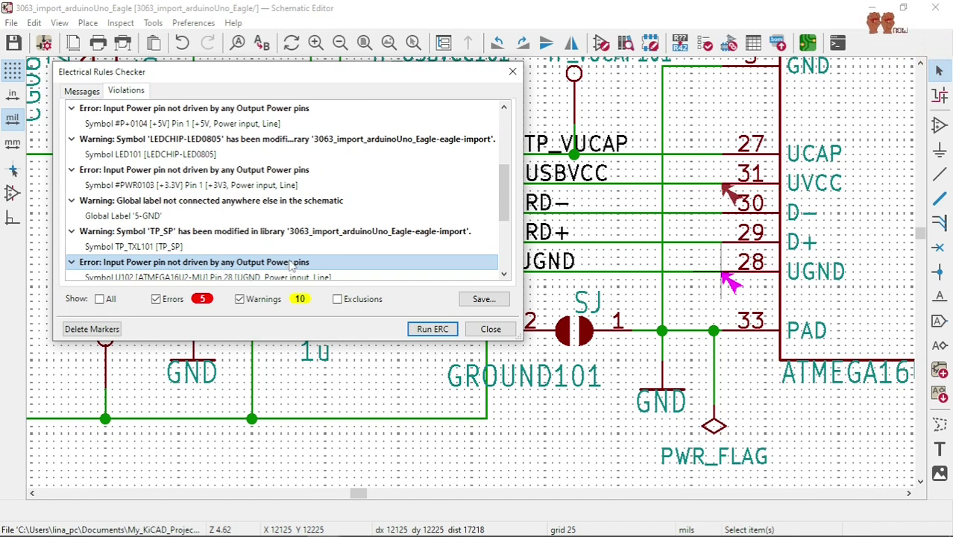
pyautogui.scroll(-3, 290, 267)
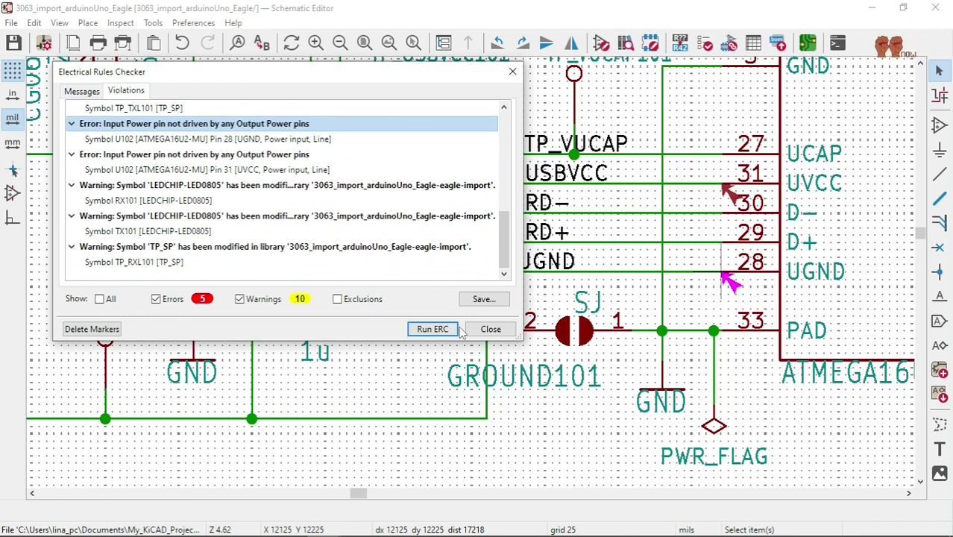
pyautogui.click(481, 329)
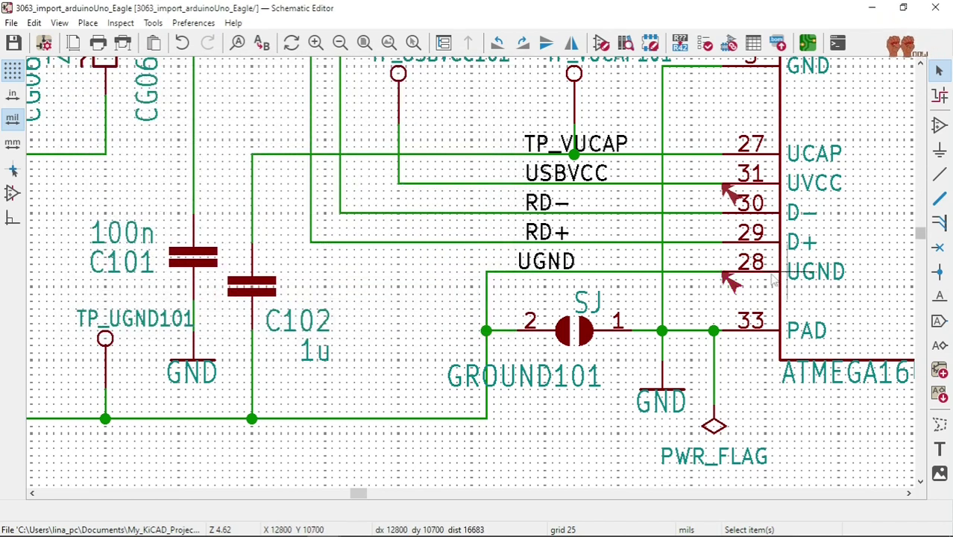
# Place a PWR_FLAG power symbol rotated 180 degrees below the GROUND101 solder jumper.
pyautogui.click(939, 150)
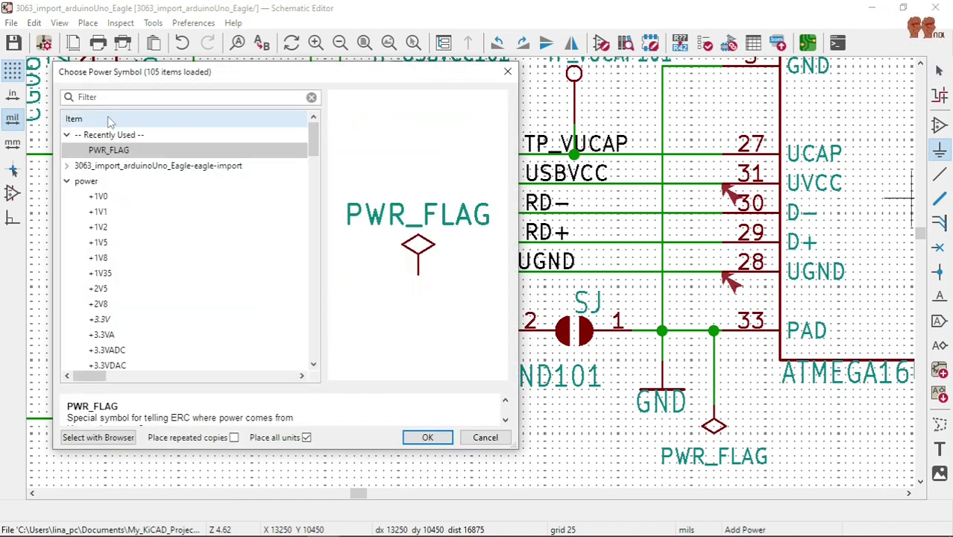
pyautogui.click(421, 438)
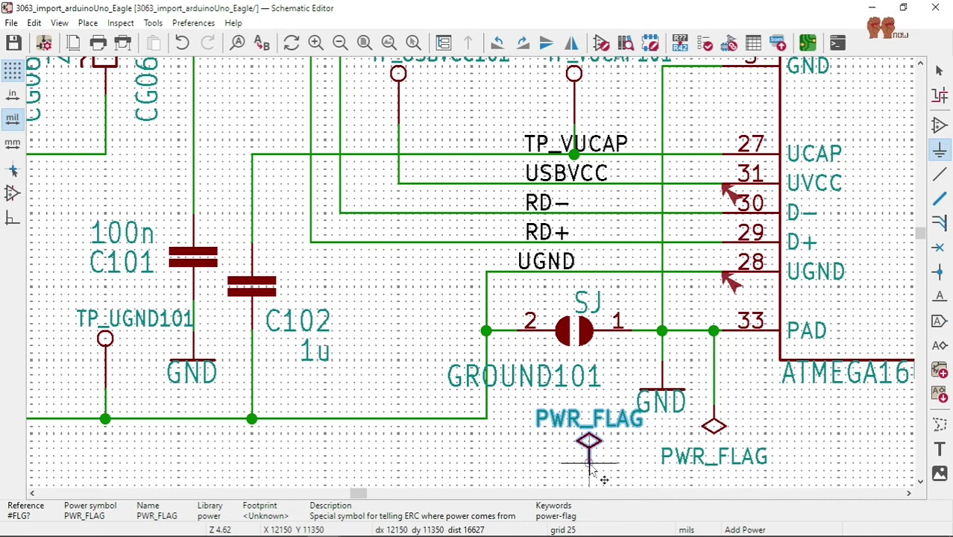
pyautogui.press('r')
pyautogui.press('r')
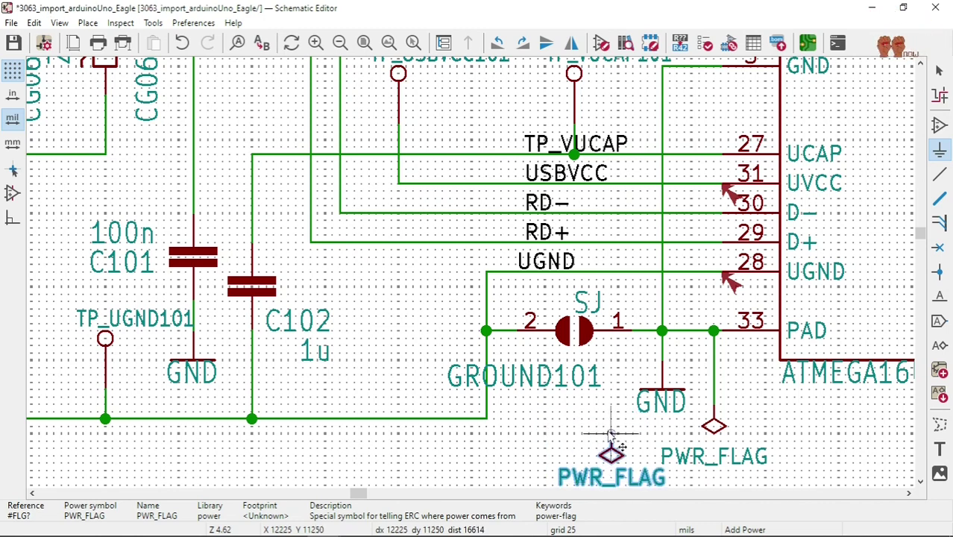
pyautogui.scroll(-1, 668, 422)
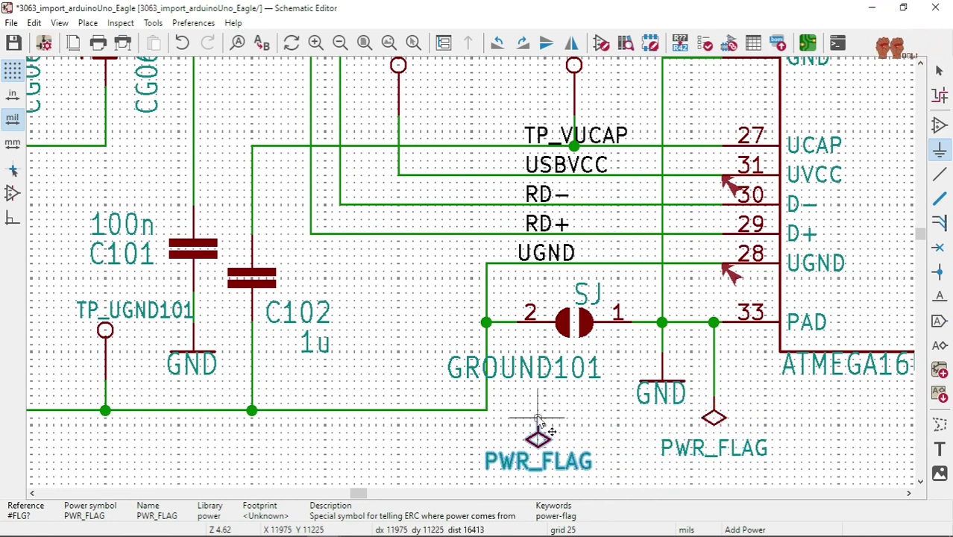
pyautogui.click(530, 419)
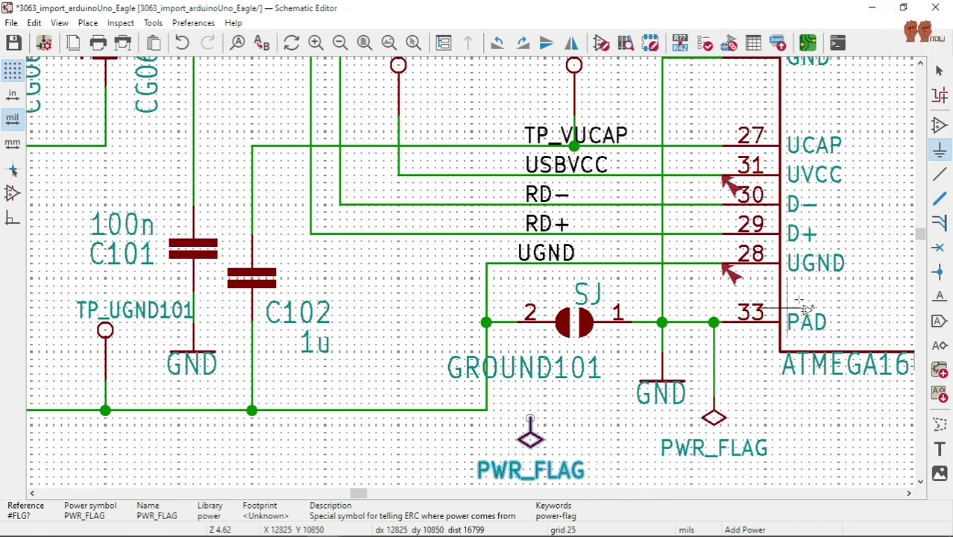
# Wire the new PWR_FLAG below GROUND101 up to the UGND line at pin 28 and save the schematic.
pyautogui.click(939, 174)
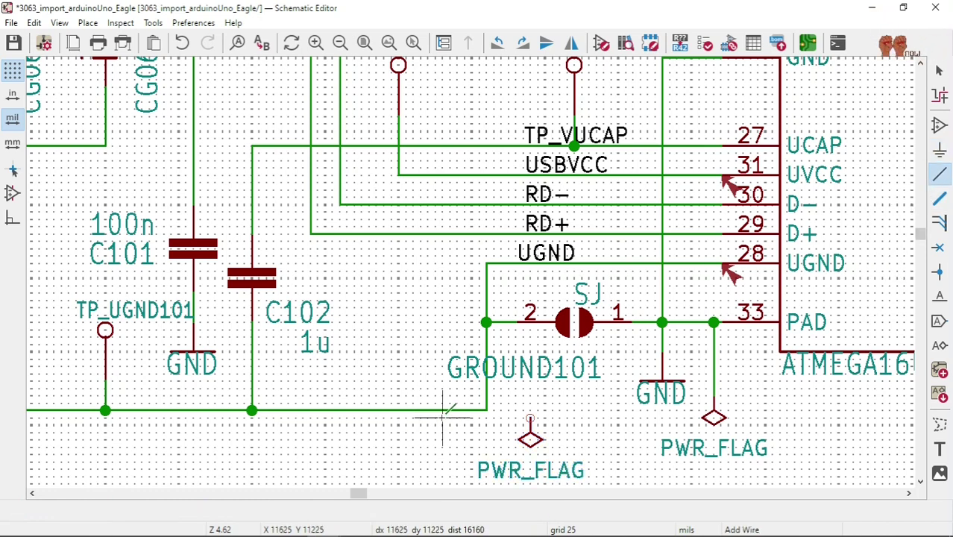
pyautogui.click(530, 419)
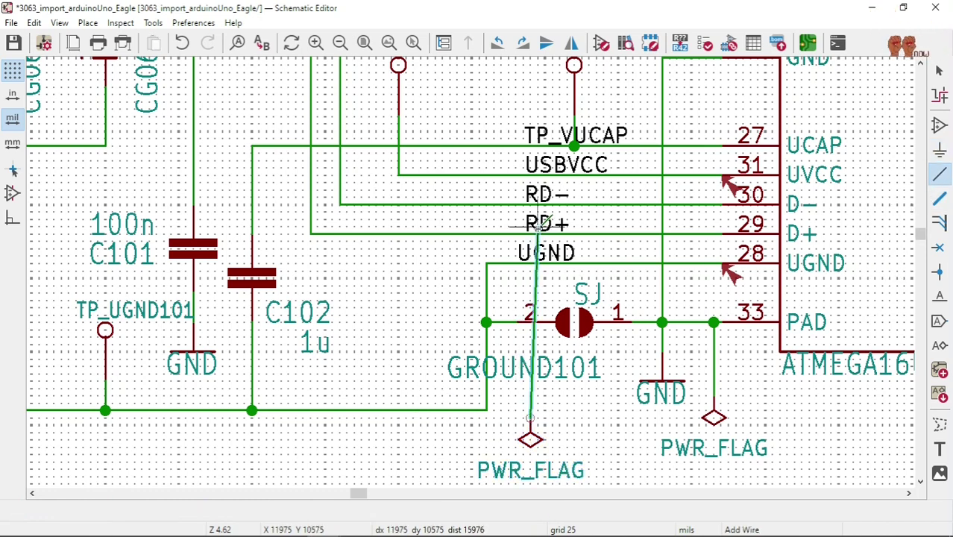
pyautogui.scroll(3, 530, 261)
pyautogui.click(530, 264)
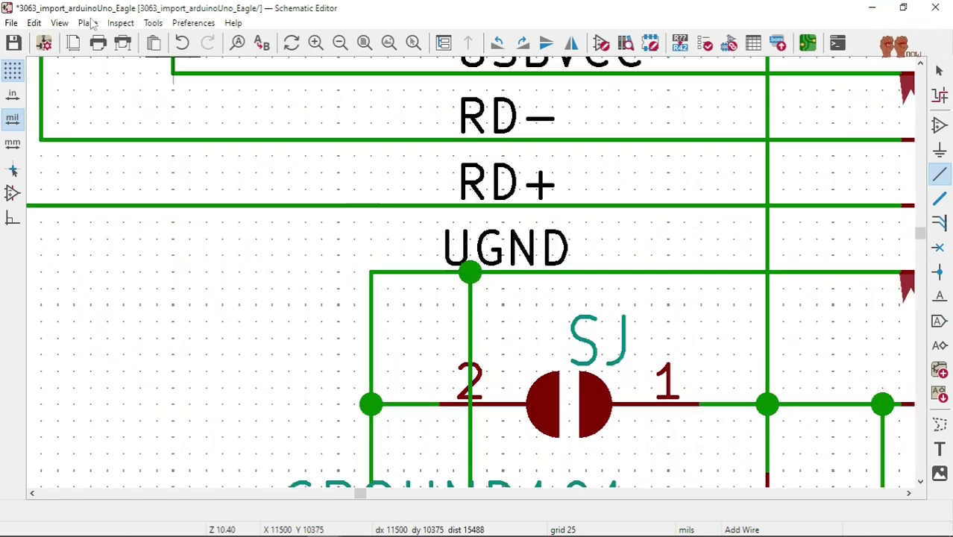
pyautogui.click(13, 42)
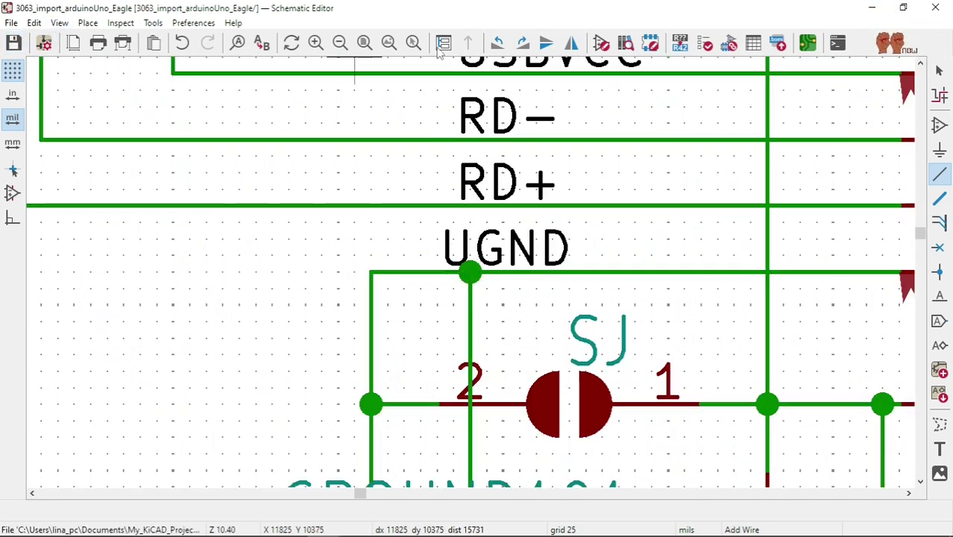
# Rerun the electrical rules check, locate the undriven +3.3V power symbol #PWR0103 and close the checker.
pyautogui.click(705, 42)
pyautogui.click(443, 358)
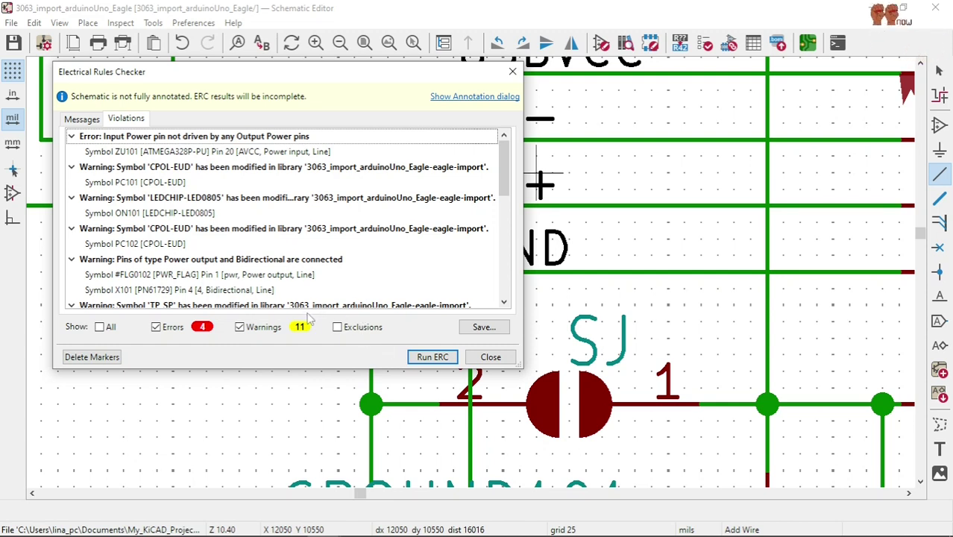
pyautogui.scroll(-3, 197, 233)
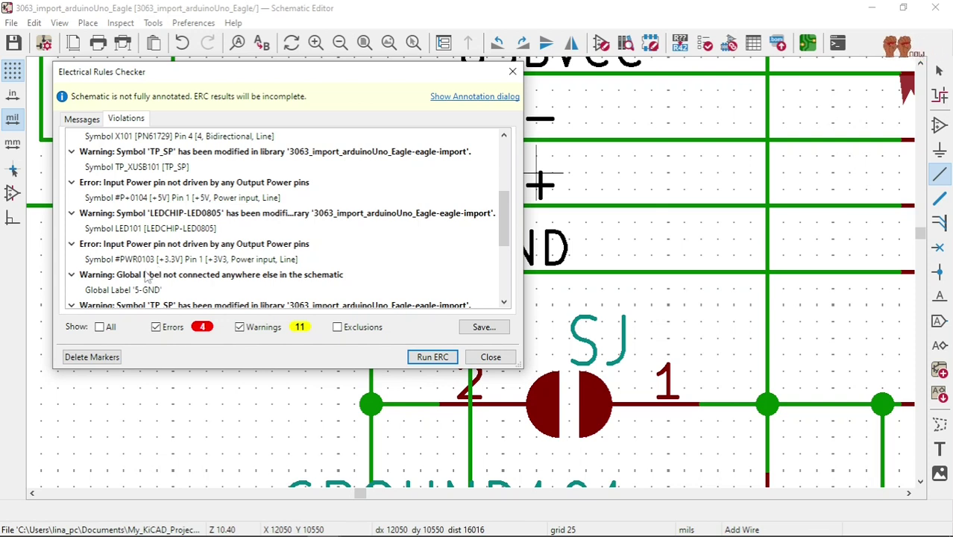
pyautogui.click(179, 246)
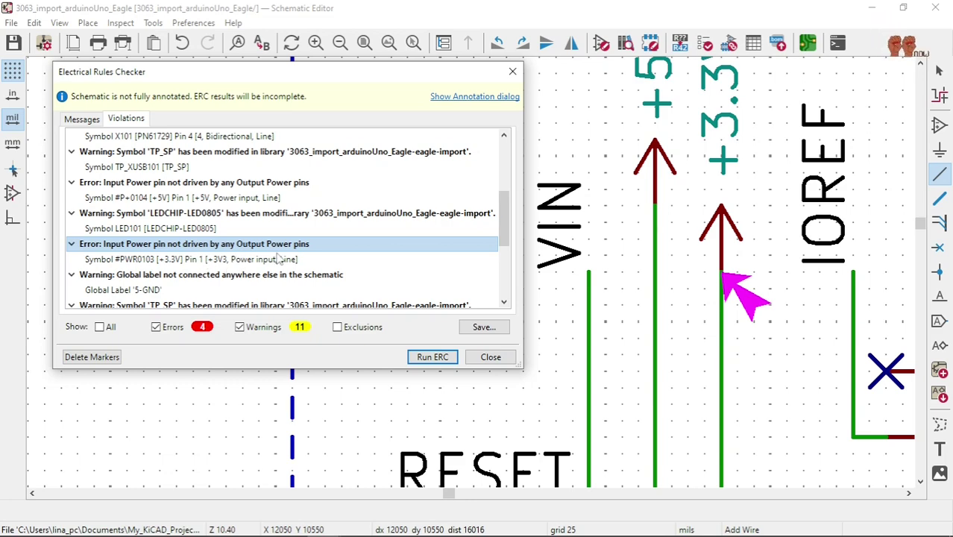
pyautogui.click(259, 260)
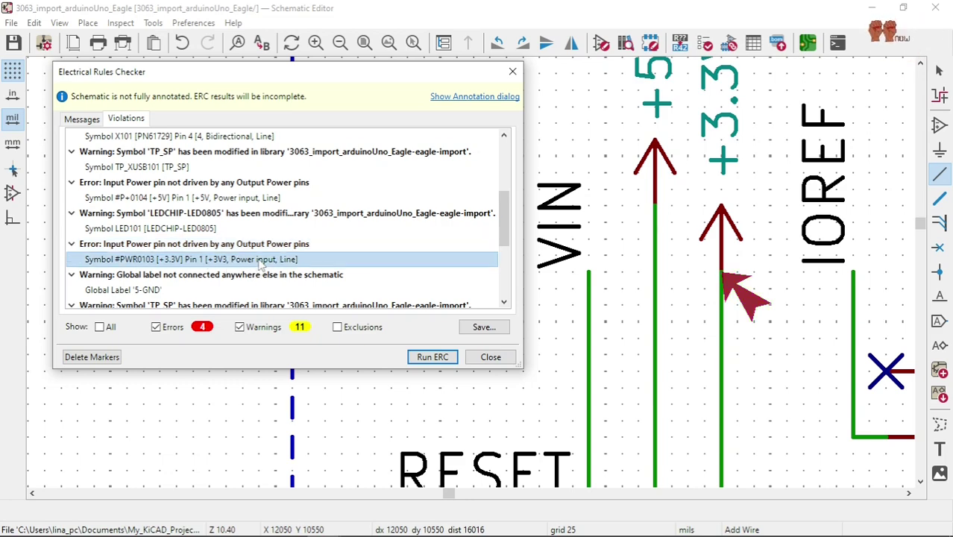
pyautogui.click(491, 356)
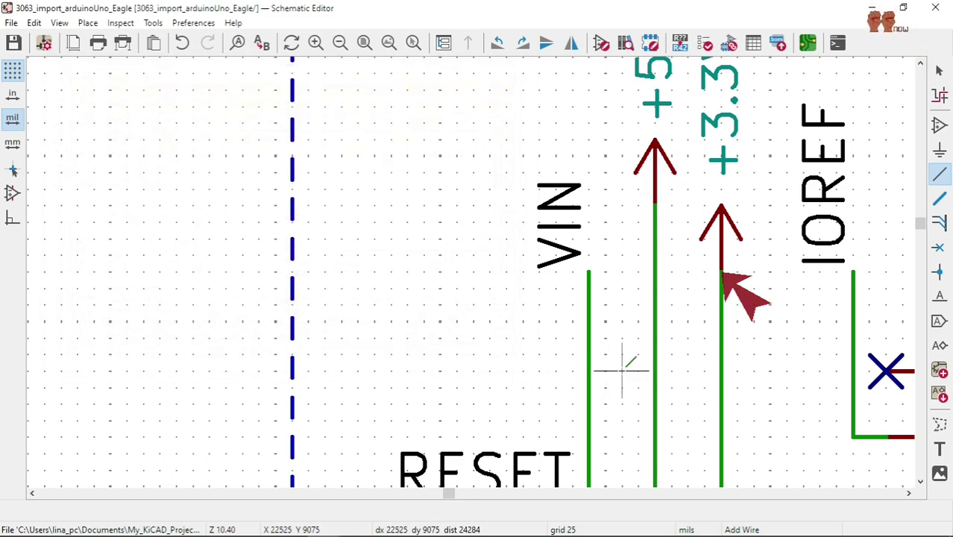
# Place an upright PWR_FLAG power symbol just above the +3.3V and IOREF labels near connector P101.
pyautogui.scroll(-3, 617, 373)
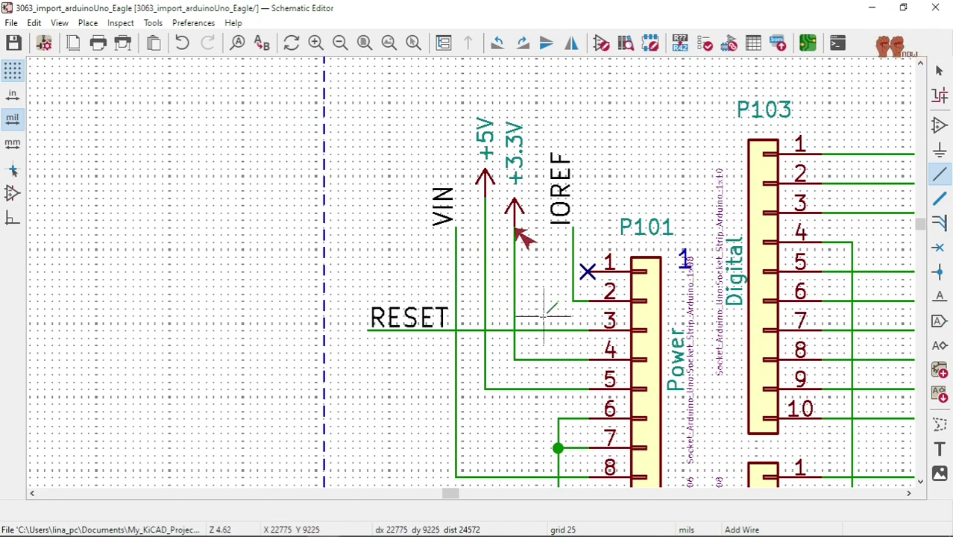
pyautogui.scroll(-1, 549, 305)
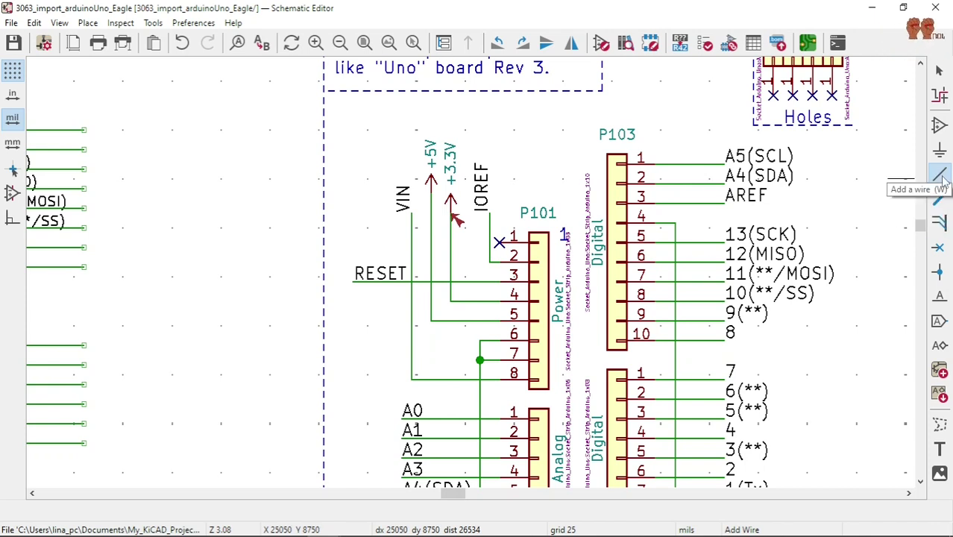
pyautogui.click(940, 151)
pyautogui.click(270, 149)
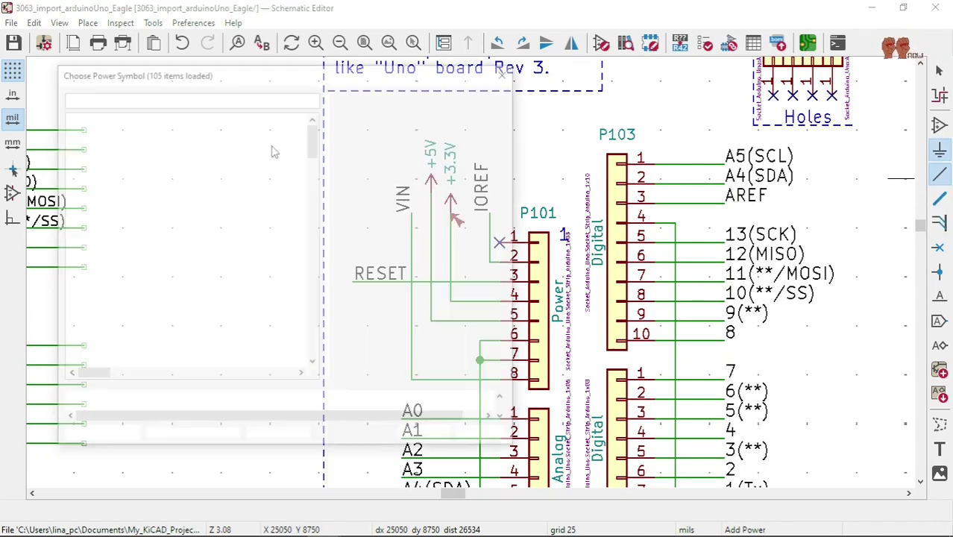
pyautogui.doubleClick(159, 153)
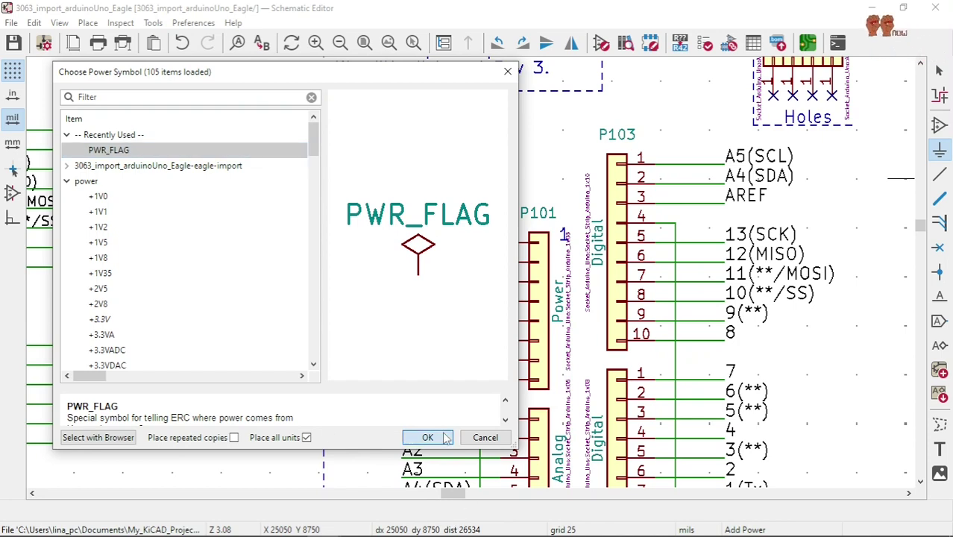
pyautogui.scroll(3, 485, 179)
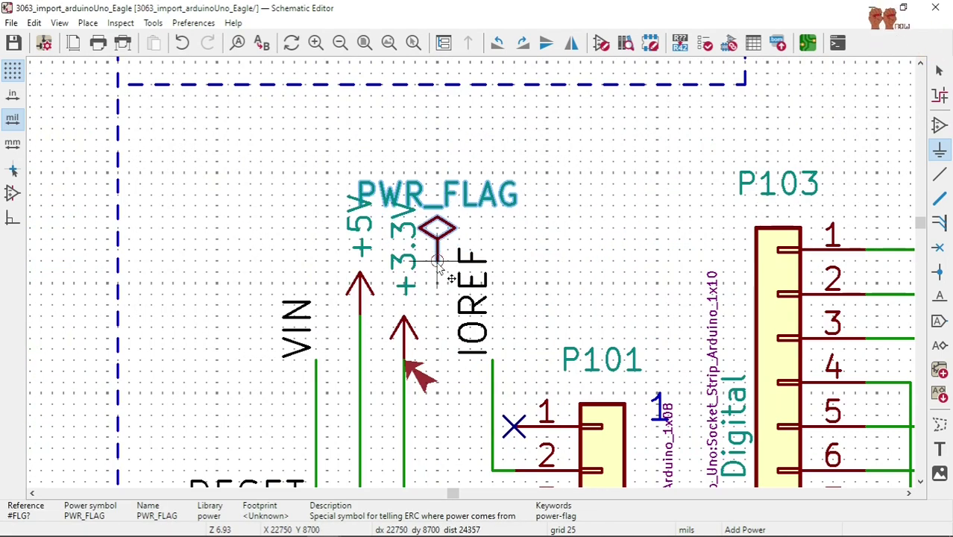
pyautogui.scroll(-3, 436, 306)
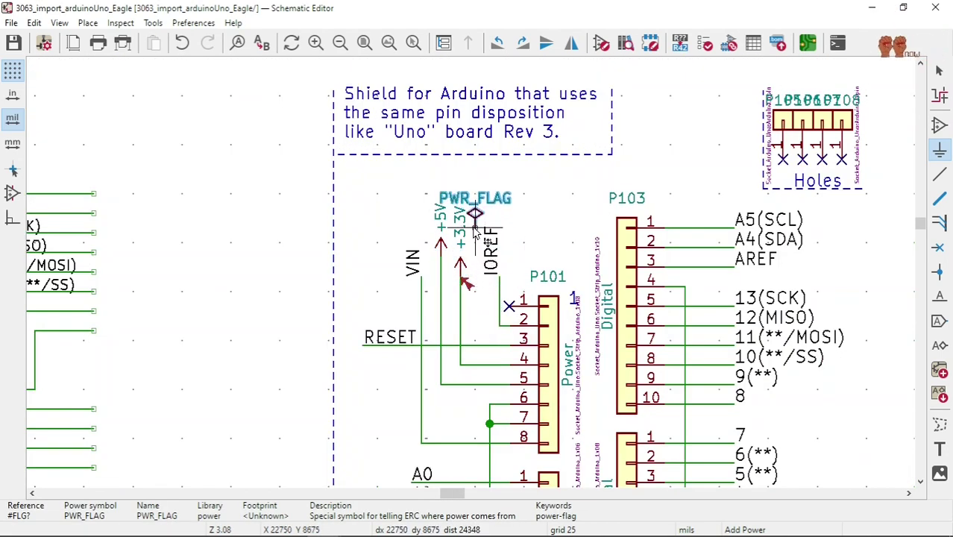
pyautogui.click(475, 209)
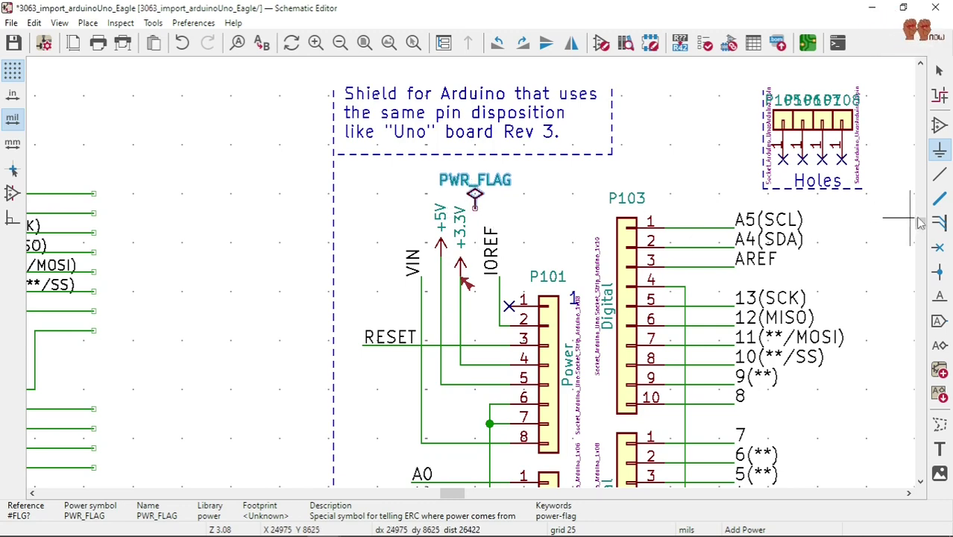
# Wire the PWR_FLAG above connector P101 straight down to the +3.3V line at pin 4 and save the schematic.
pyautogui.click(940, 174)
pyautogui.scroll(3, 475, 215)
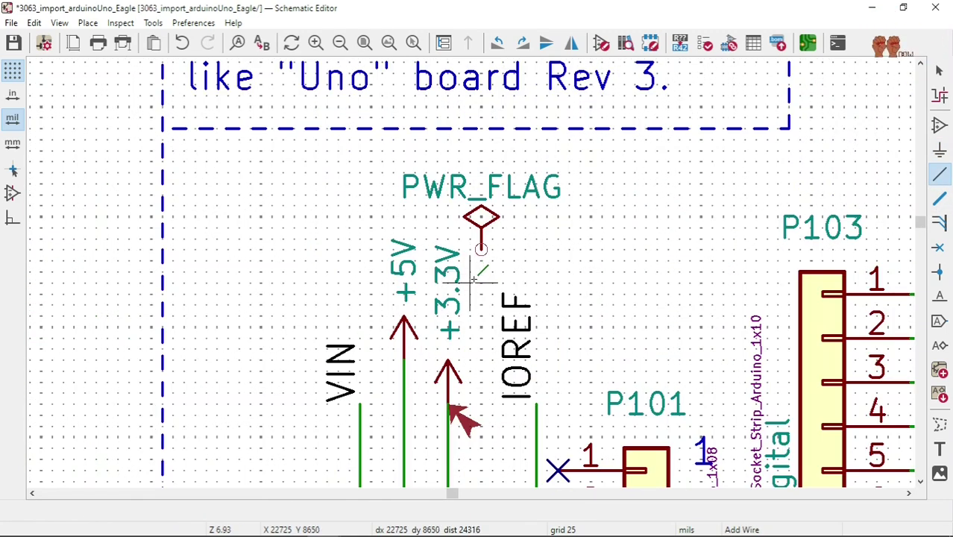
pyautogui.click(481, 248)
pyautogui.scroll(-3, 466, 336)
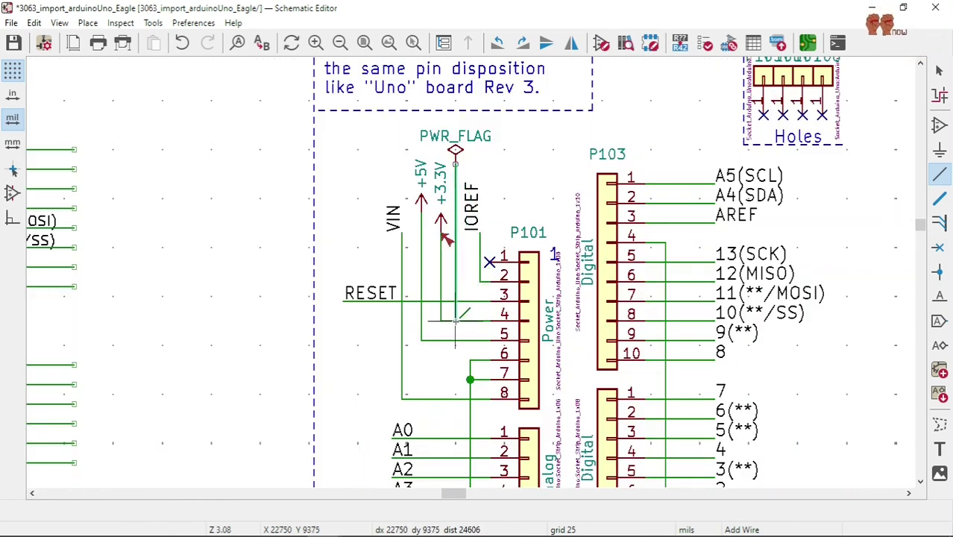
pyautogui.scroll(3, 454, 324)
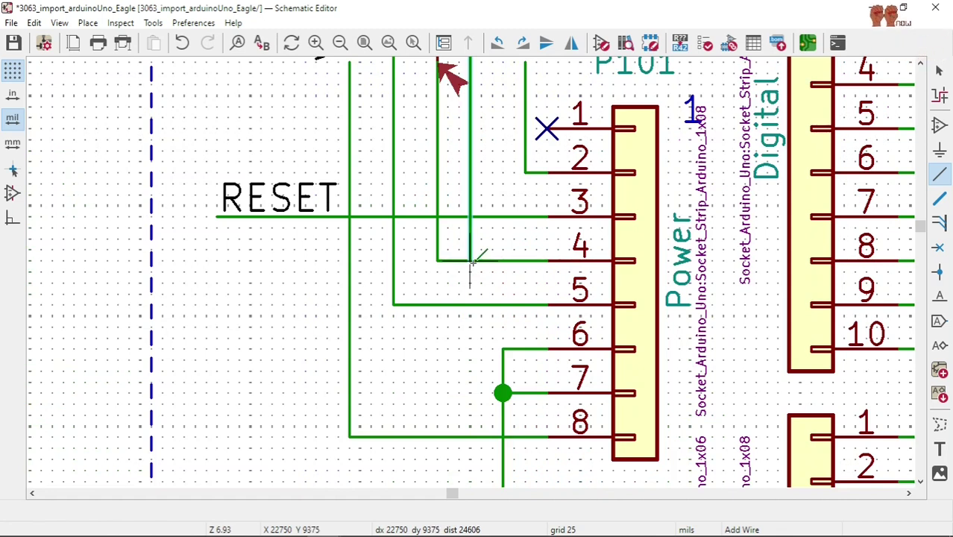
pyautogui.click(470, 260)
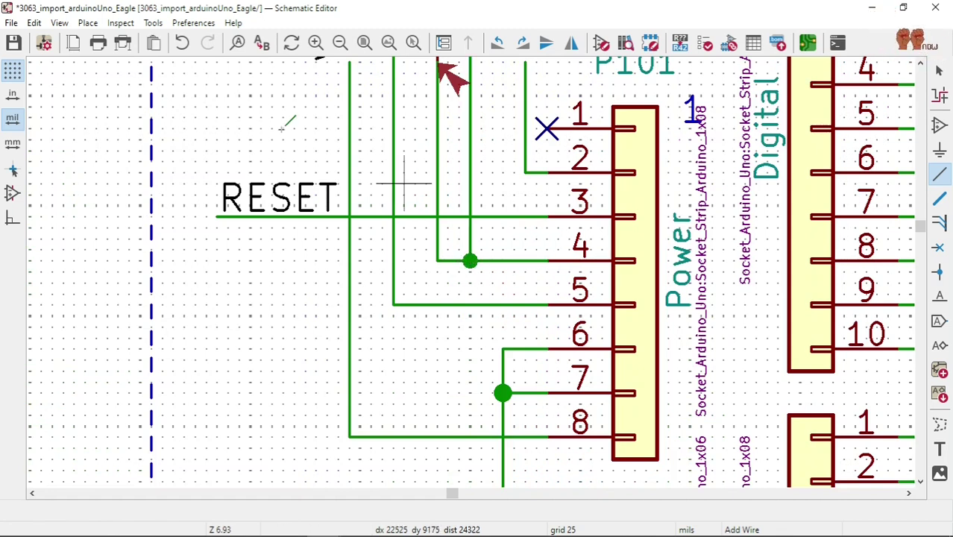
pyautogui.click(14, 42)
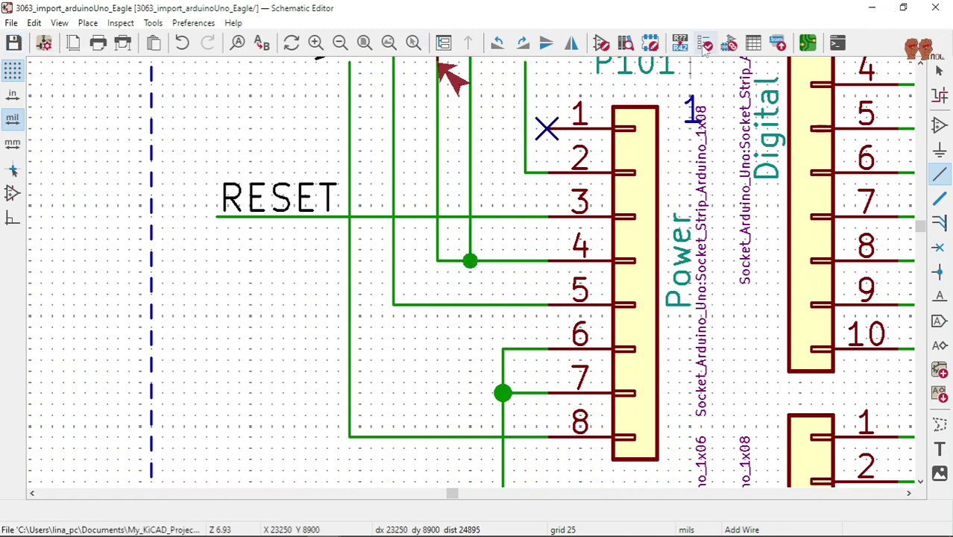
# Rerun the electrical rules check, locate the undriven +5V power symbol #P+0104 and close the checker.
pyautogui.click(625, 42)
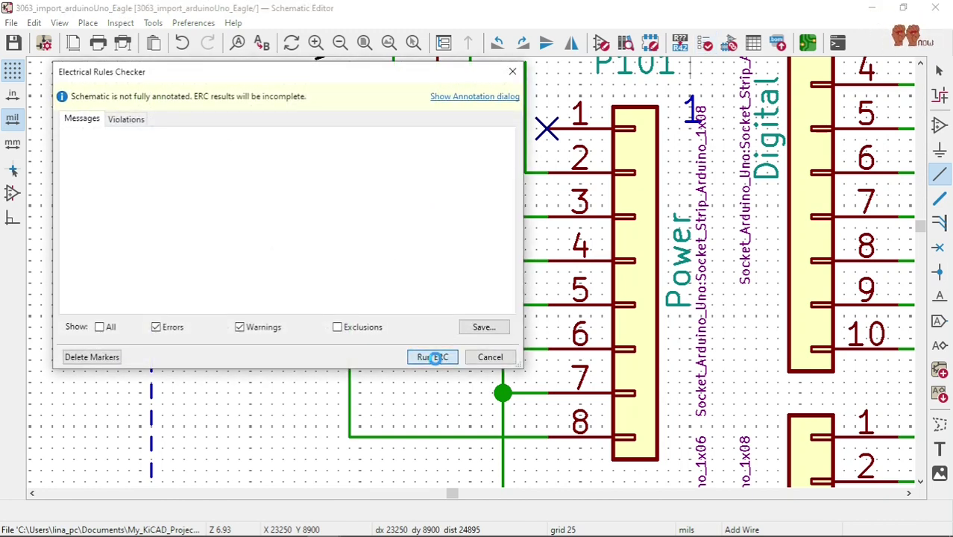
pyautogui.click(435, 357)
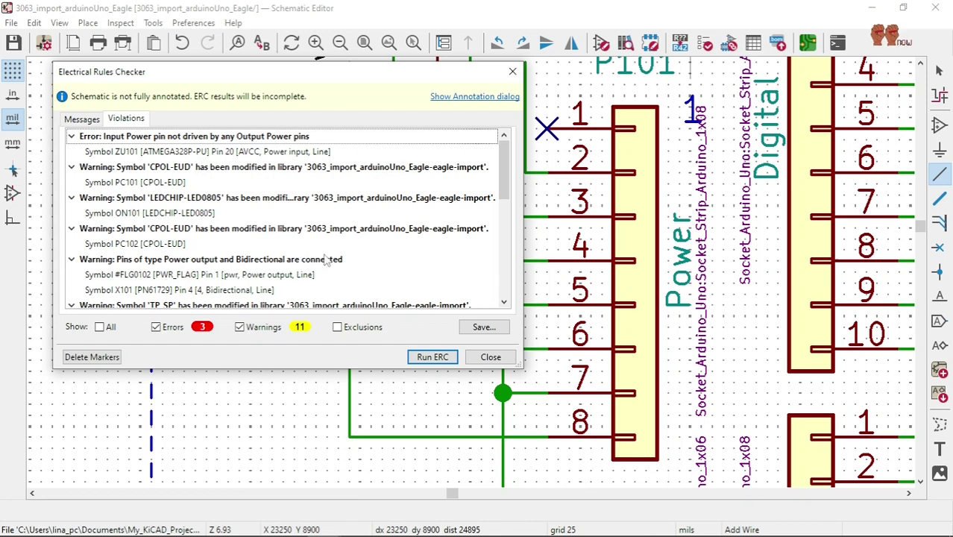
pyautogui.scroll(-3, 325, 258)
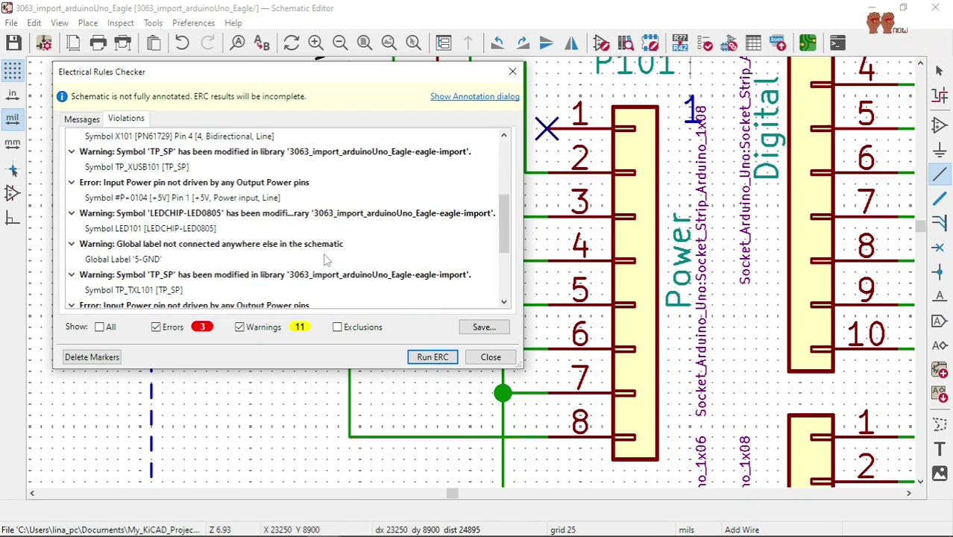
pyautogui.click(152, 197)
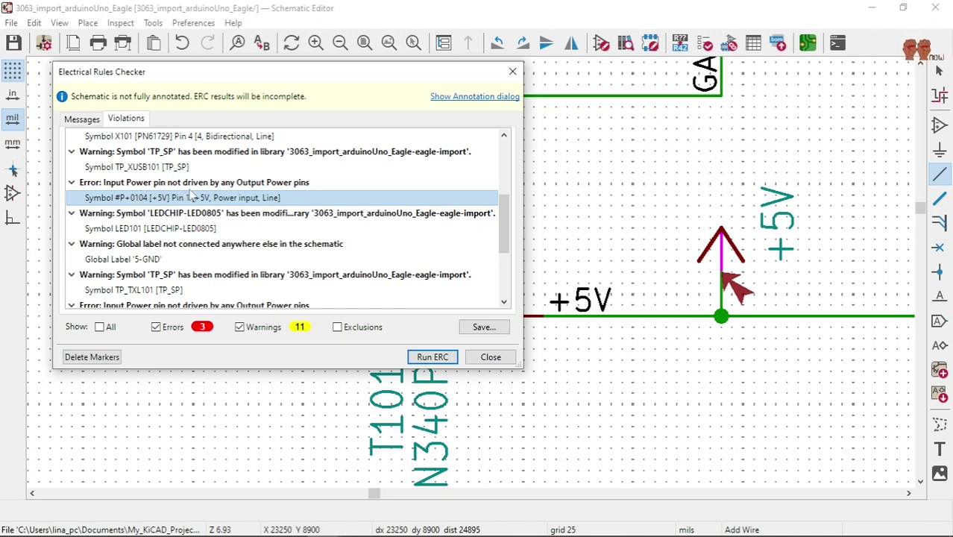
pyautogui.scroll(-3, 255, 196)
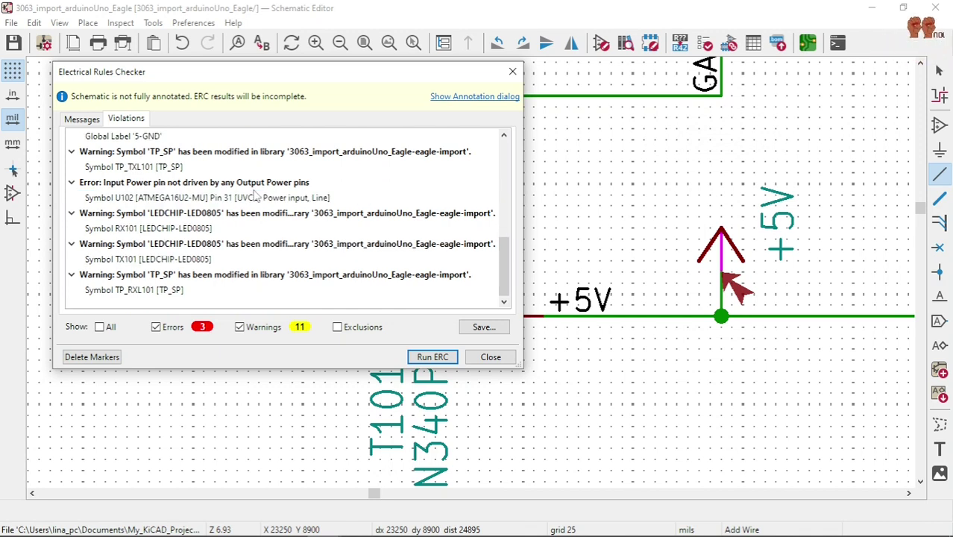
pyautogui.scroll(3, 254, 200)
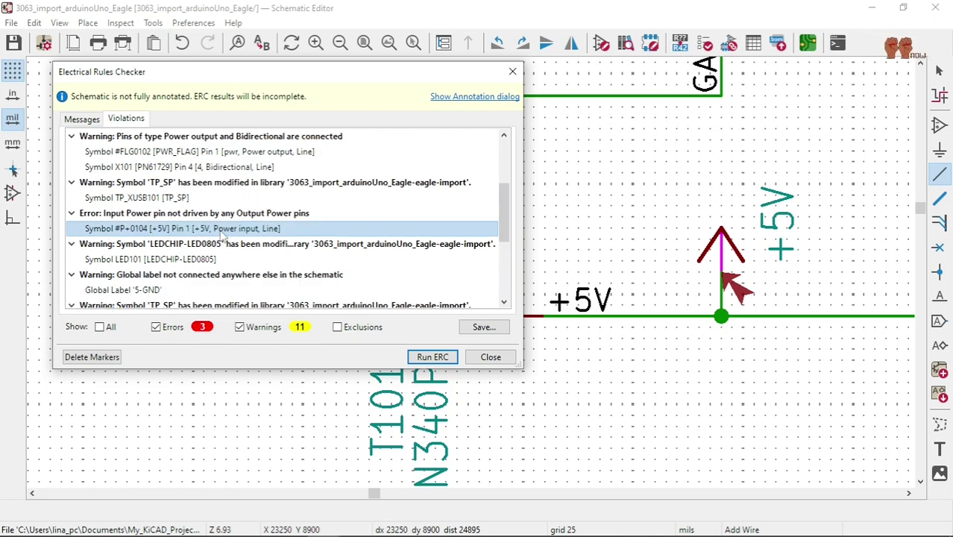
pyautogui.click(491, 356)
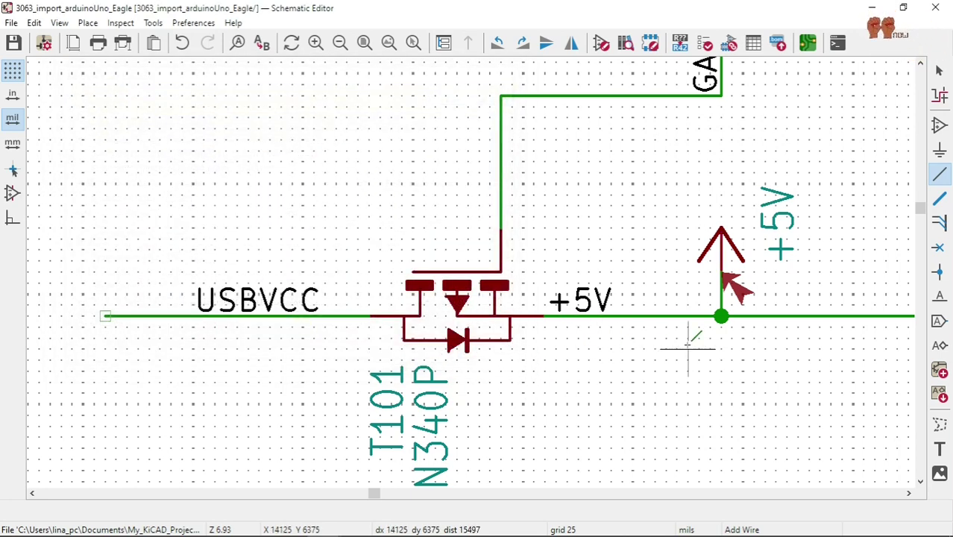
# Place a PWR_FLAG power symbol above the +5V line between transistor T101 and regulator U103.
pyautogui.scroll(-3, 685, 341)
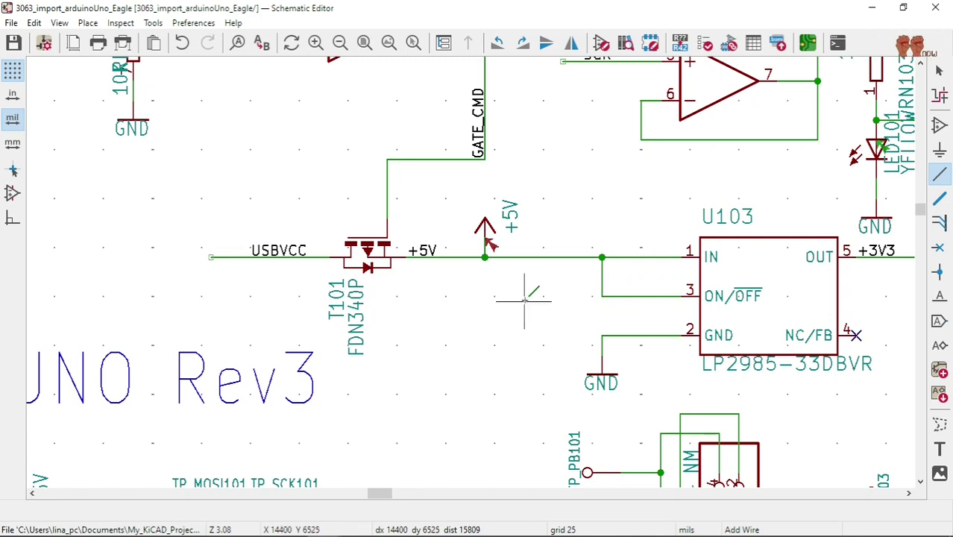
pyautogui.scroll(-2, 524, 300)
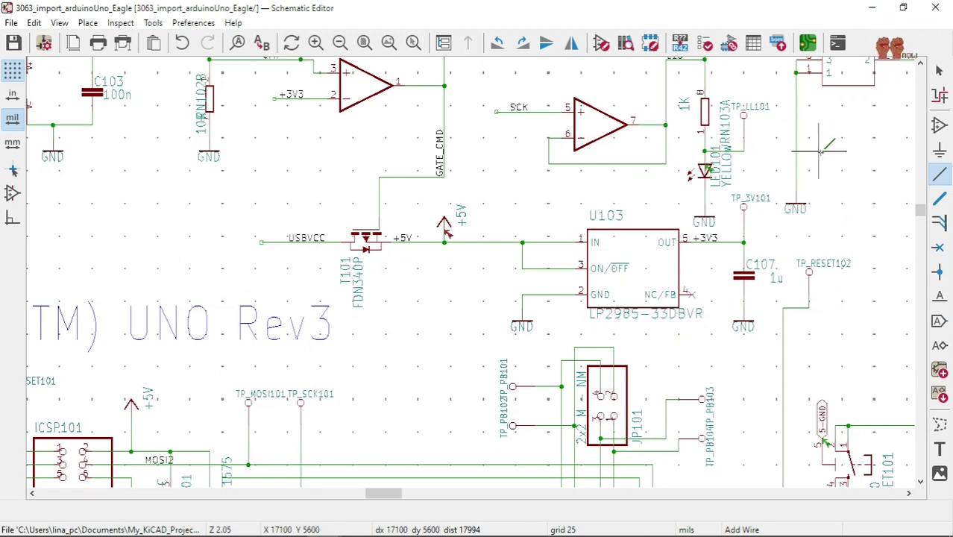
pyautogui.click(939, 150)
pyautogui.click(543, 220)
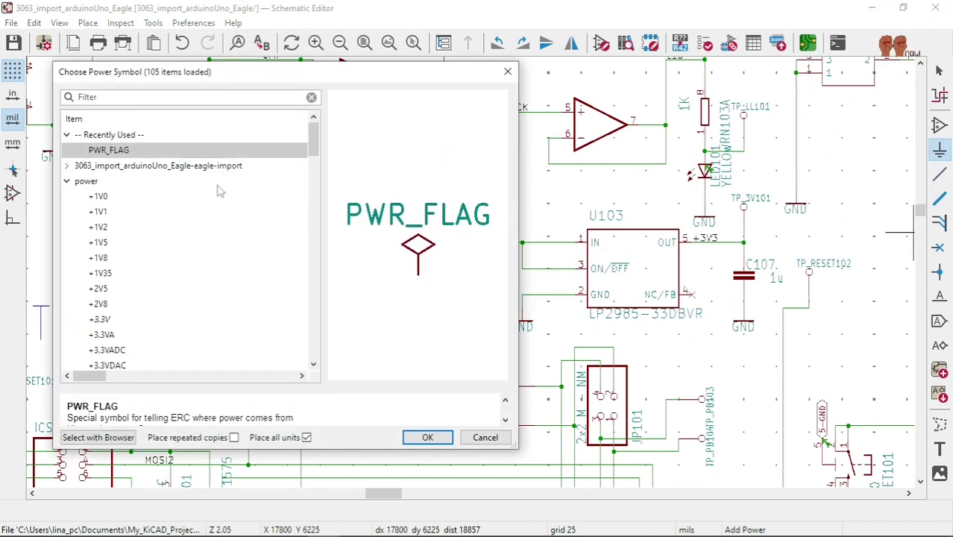
pyautogui.click(427, 437)
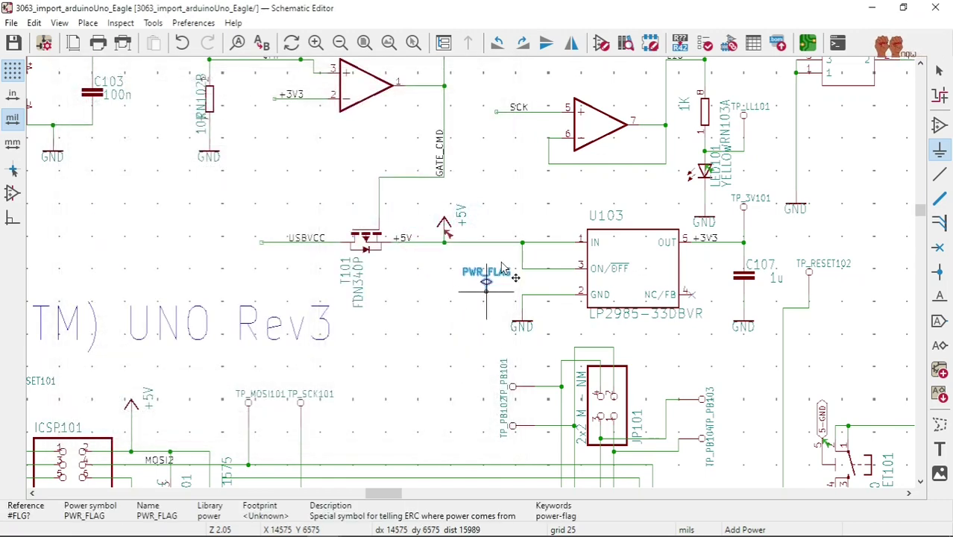
pyautogui.scroll(3, 486, 201)
pyautogui.click(483, 212)
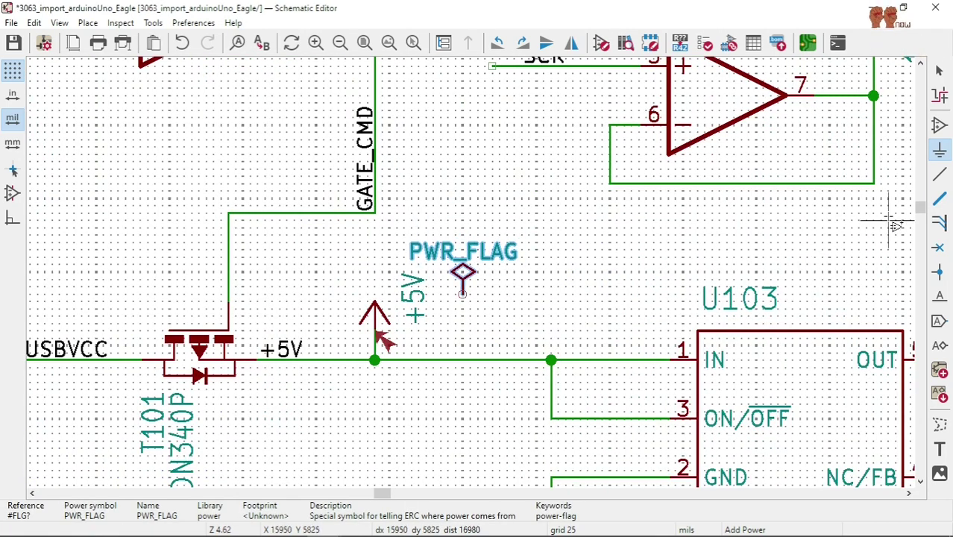
# Wire the PWR_FLAG between T101 and U103 down to the +5V line and save the schematic.
pyautogui.click(939, 174)
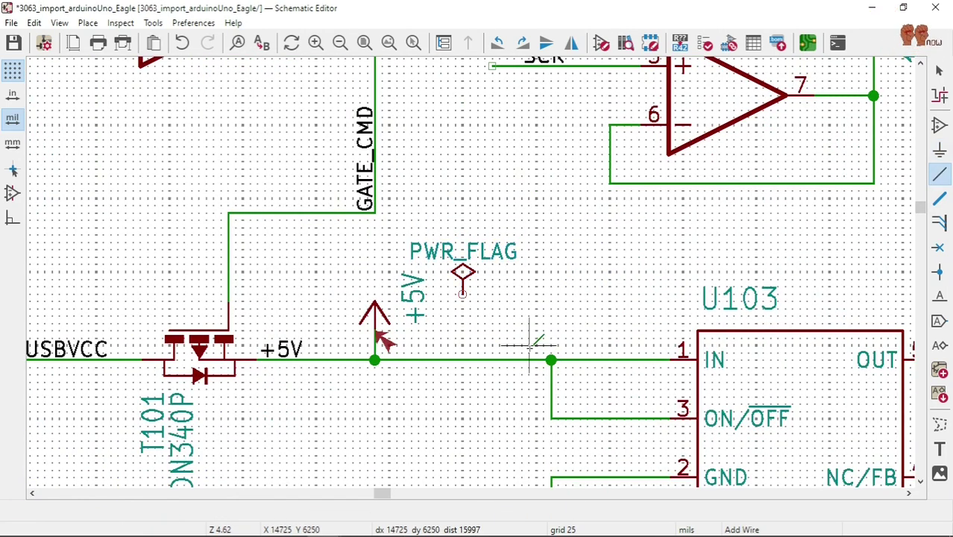
pyautogui.click(462, 294)
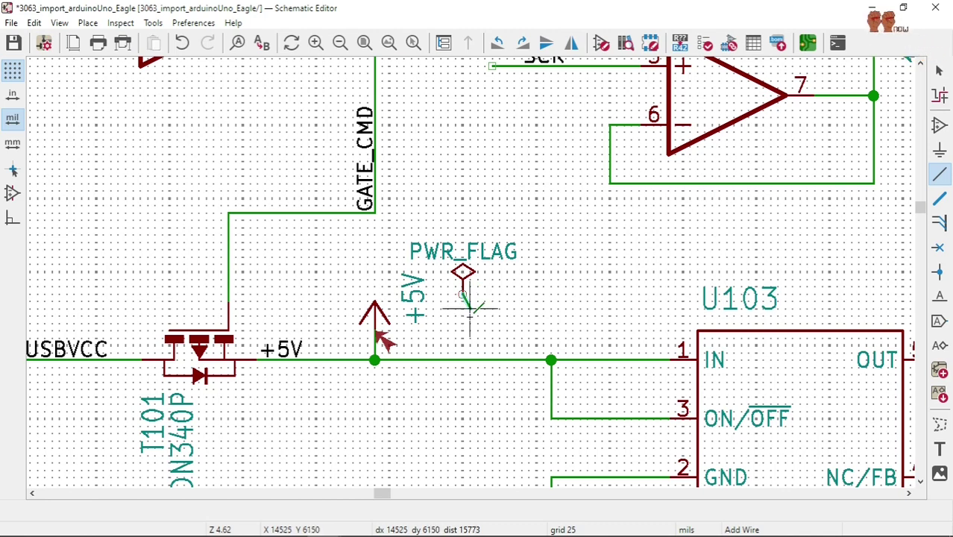
pyautogui.click(463, 360)
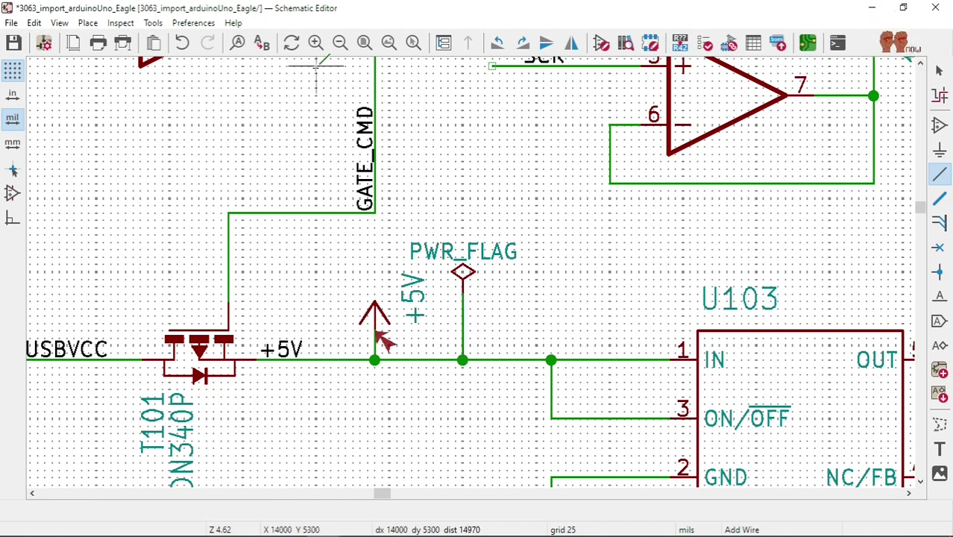
pyautogui.click(13, 42)
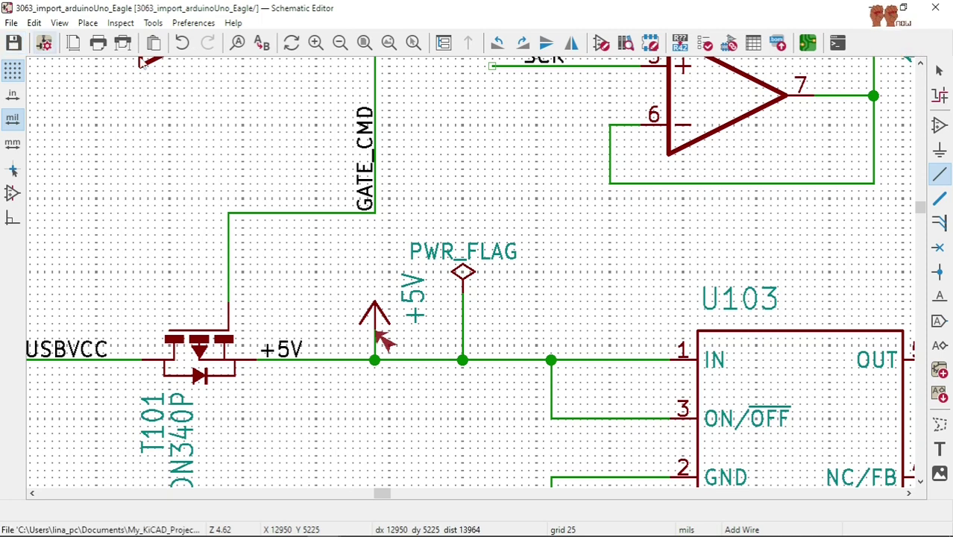
# Rerun the electrical rules check, locate the undriven AVCC pin 20 of ZU101 and close the checker.
pyautogui.click(706, 45)
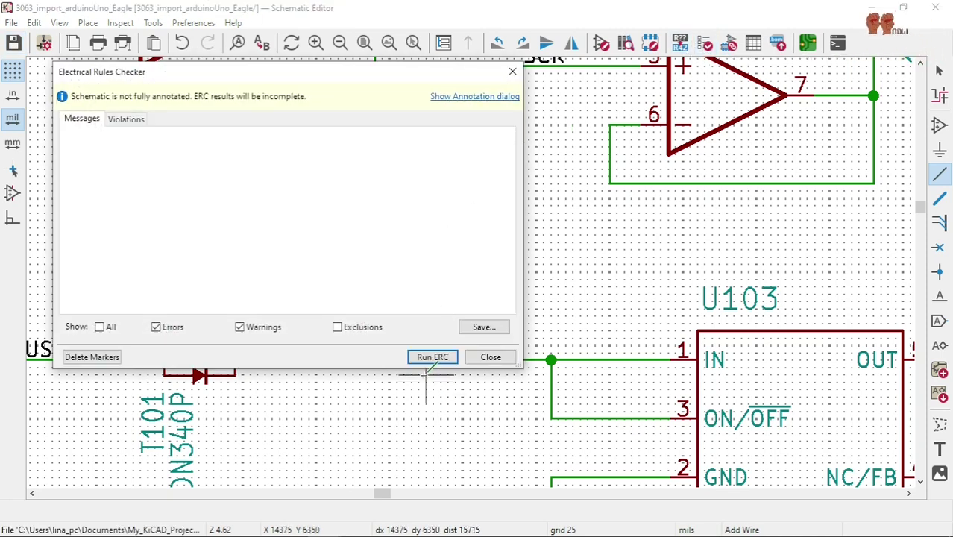
pyautogui.click(429, 356)
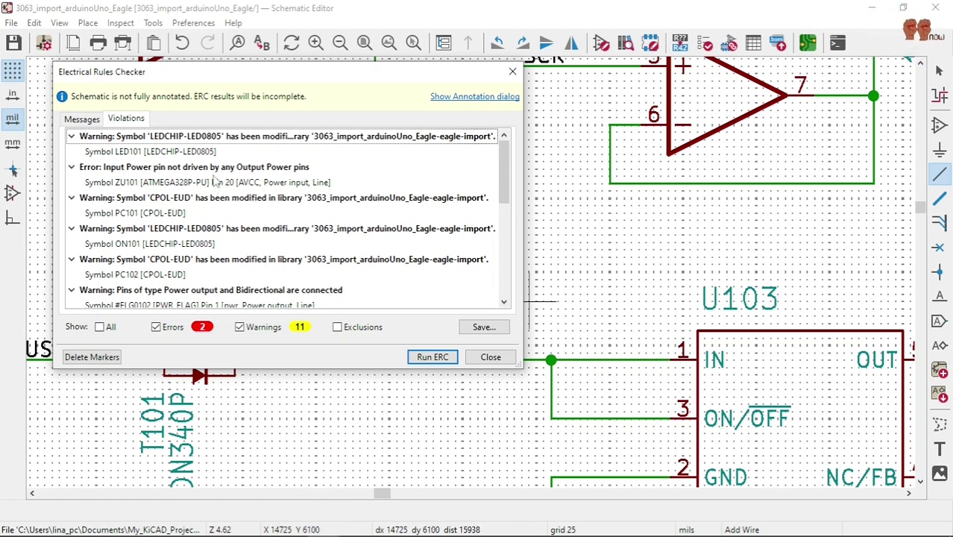
pyautogui.click(215, 173)
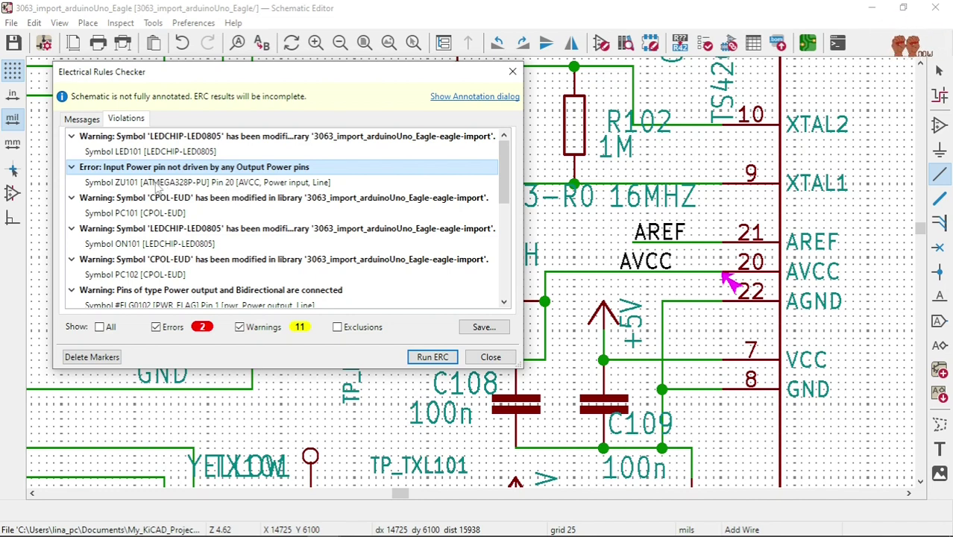
pyautogui.scroll(-3, 284, 213)
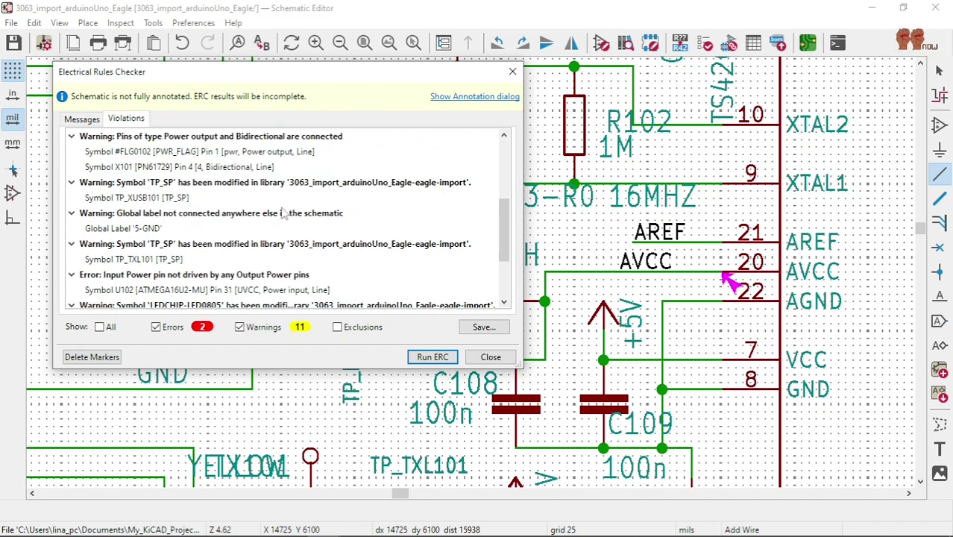
pyautogui.click(490, 357)
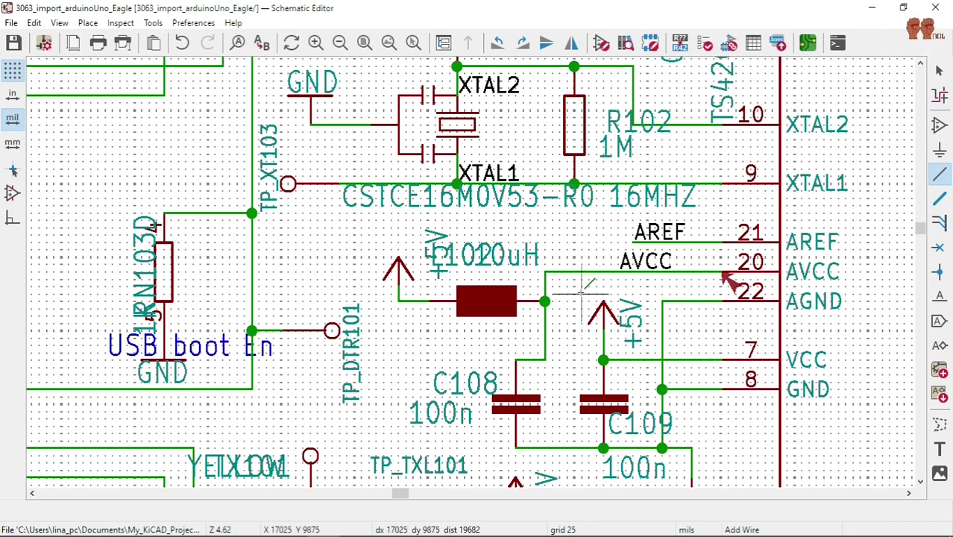
# Place a PWR_FLAG power symbol just above the AVCC line that leads to pin 20 of ZU101.
pyautogui.click(939, 150)
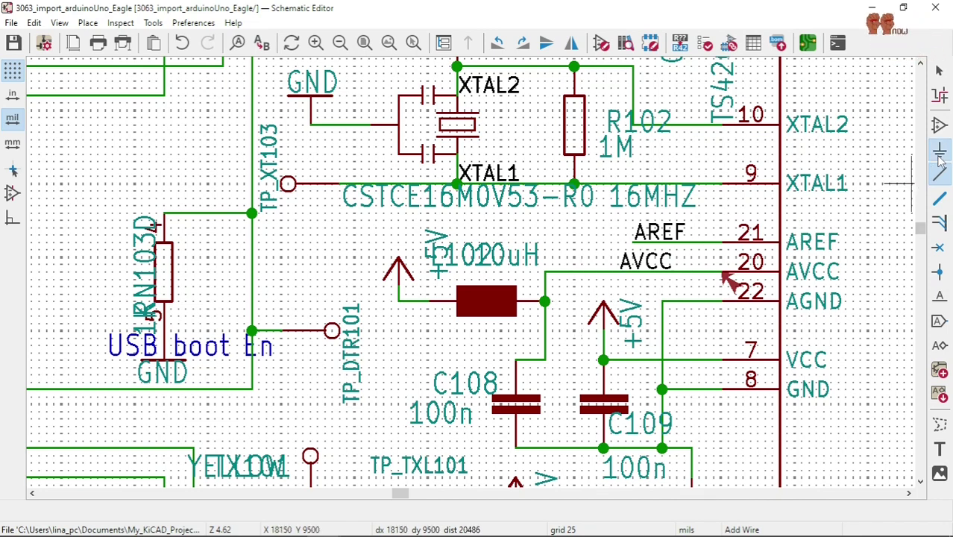
pyautogui.click(321, 233)
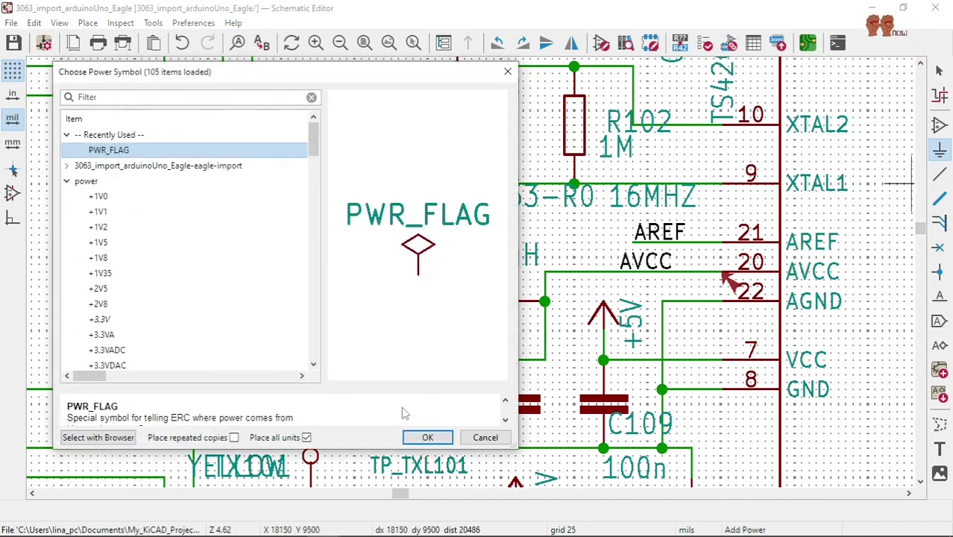
pyautogui.click(427, 436)
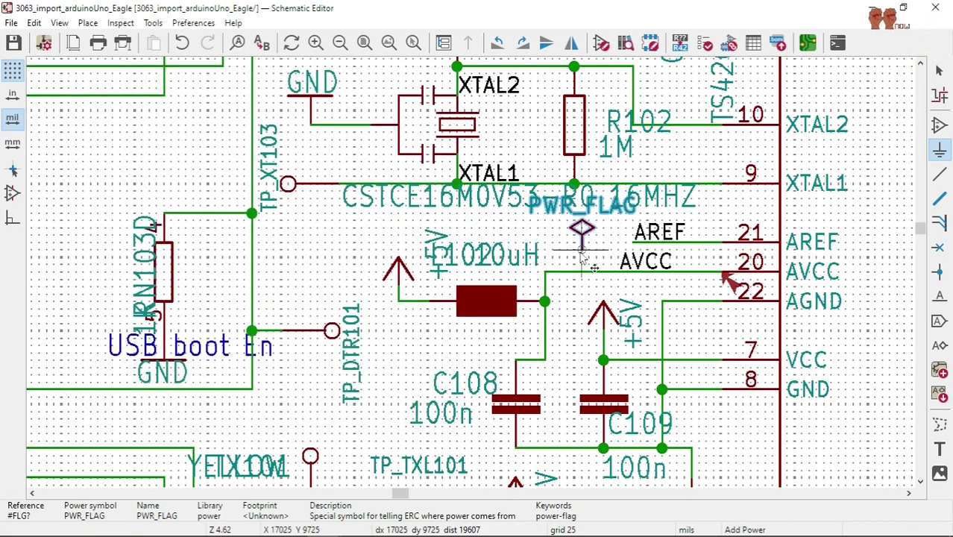
pyautogui.click(590, 276)
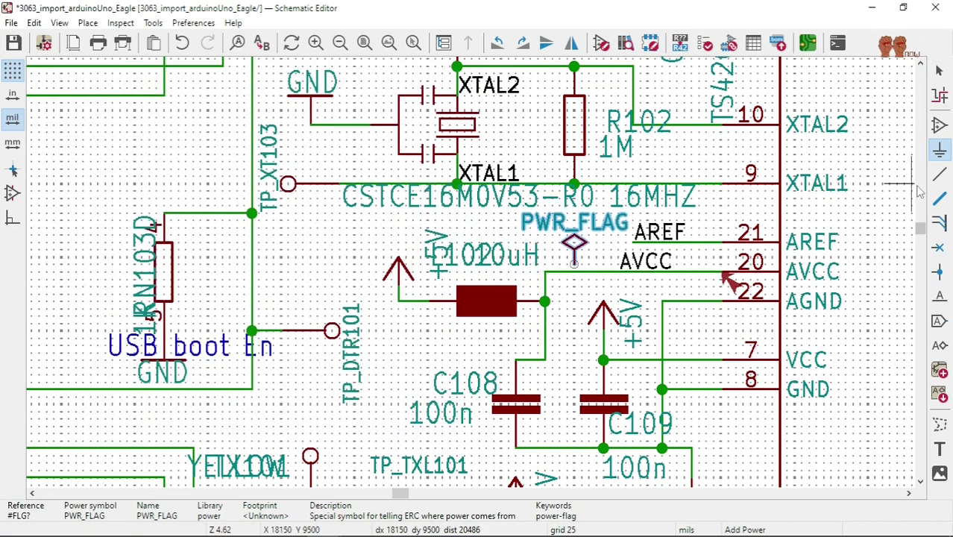
# Wire the new PWR_FLAG down to the AVCC line and save the schematic.
pyautogui.click(938, 175)
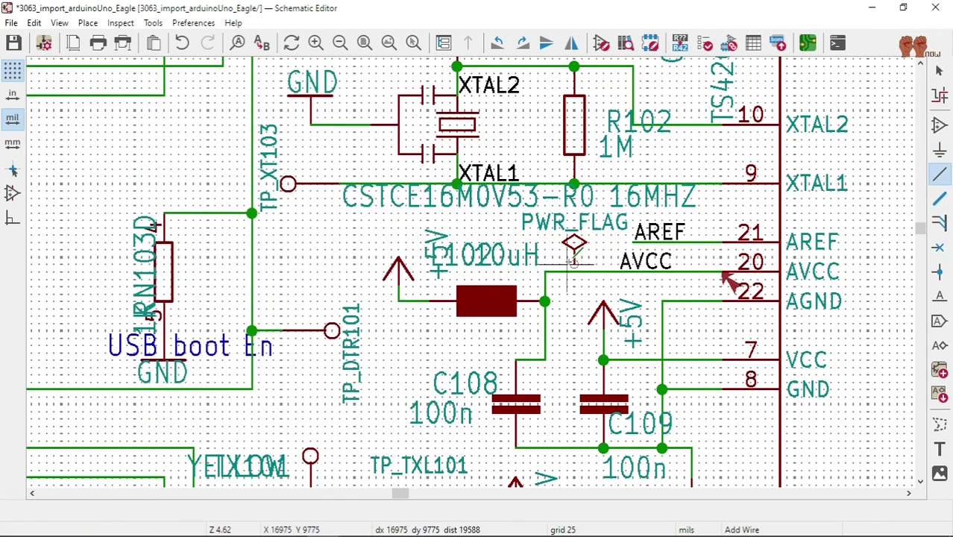
pyautogui.click(574, 272)
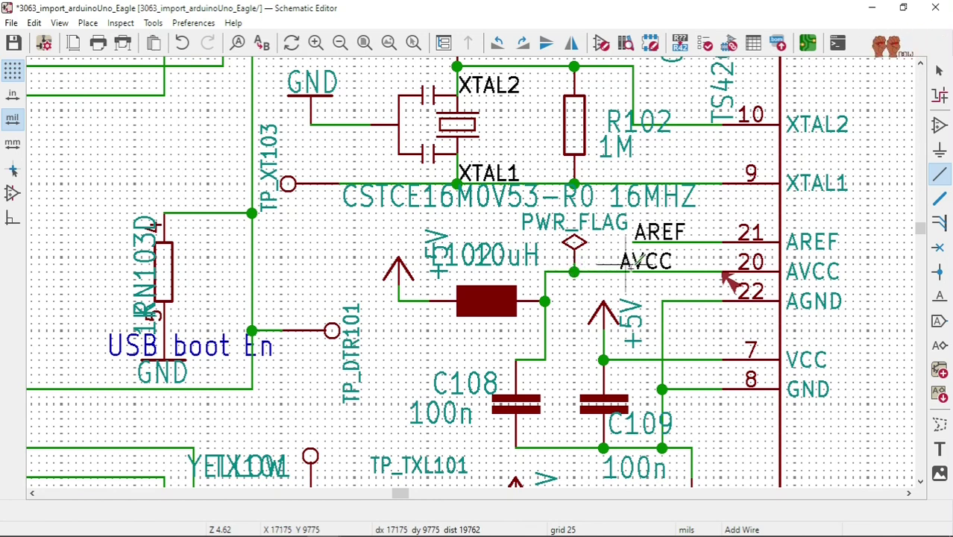
pyautogui.click(13, 42)
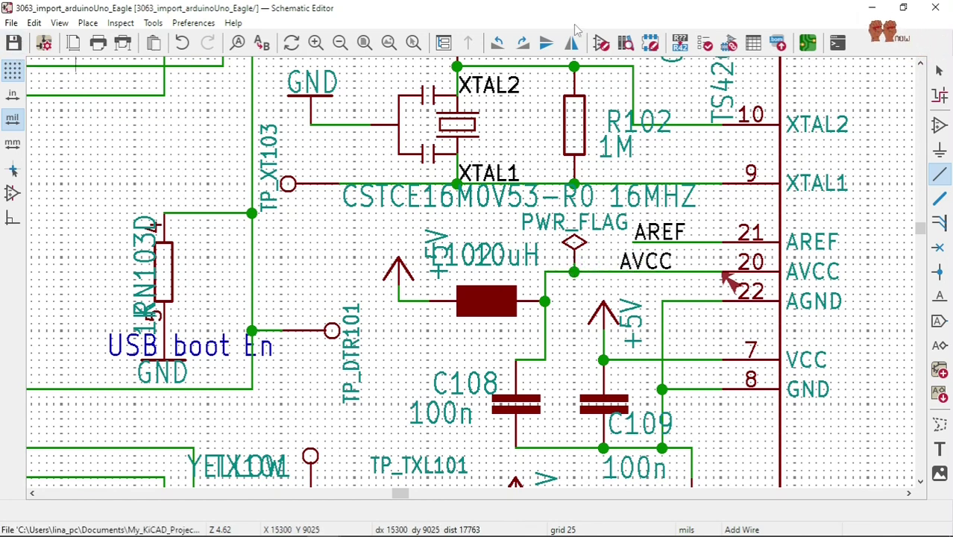
pyautogui.click(680, 43)
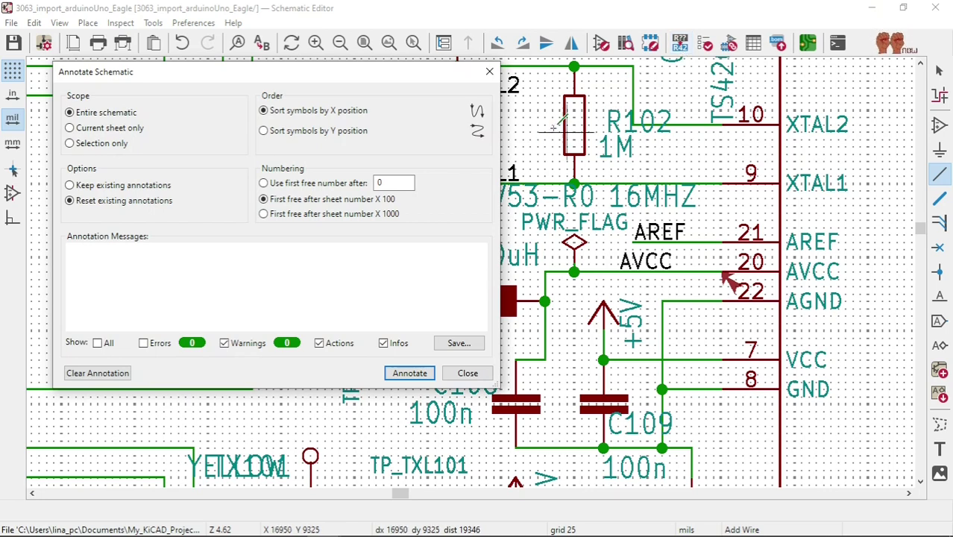
pyautogui.click(489, 70)
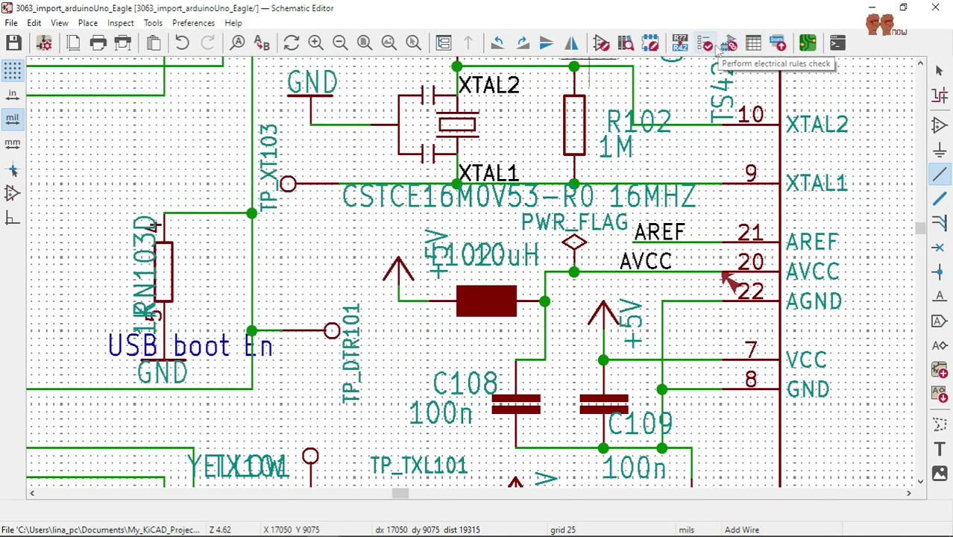
# Rerun the electrical rules check, locate the undriven UVCC pin 31 of U102 and close the checker.
pyautogui.click(714, 47)
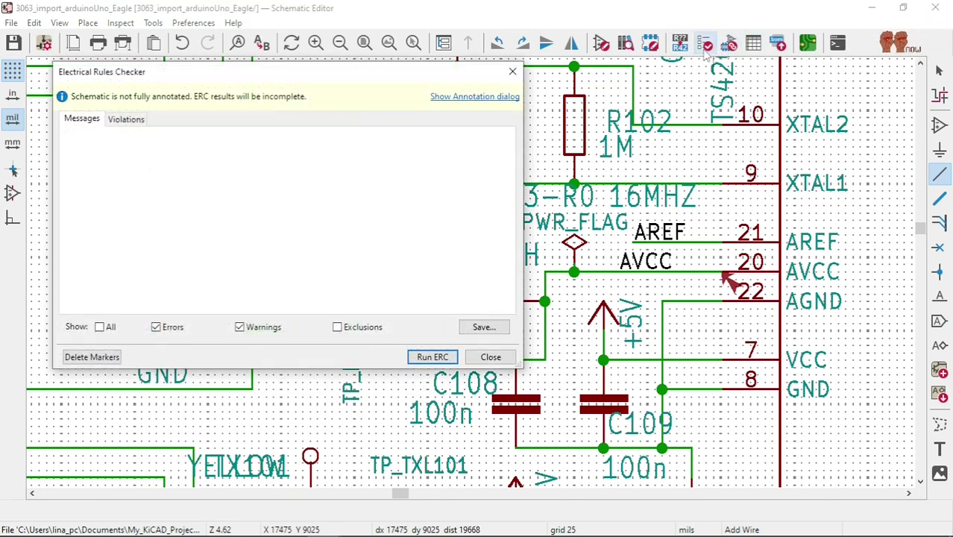
pyautogui.click(436, 357)
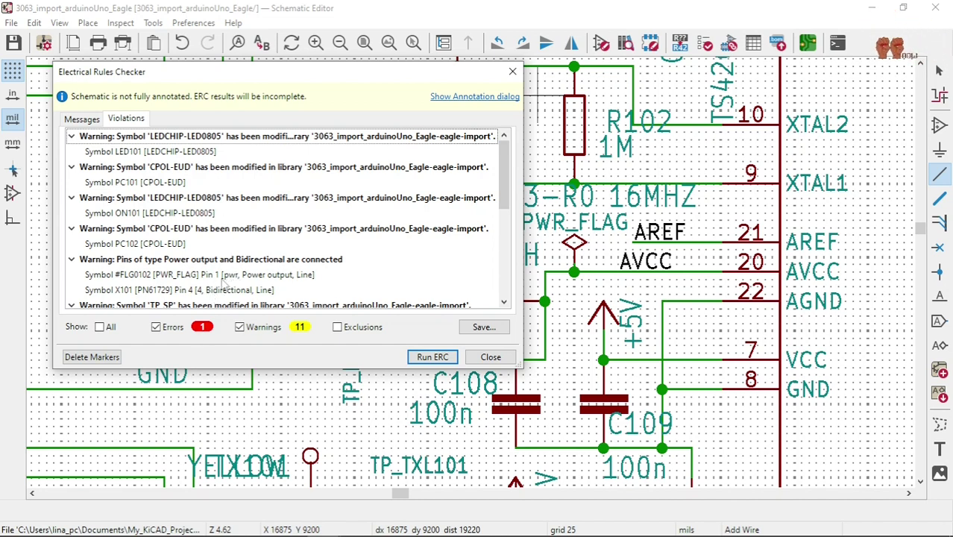
pyautogui.scroll(-5, 117, 252)
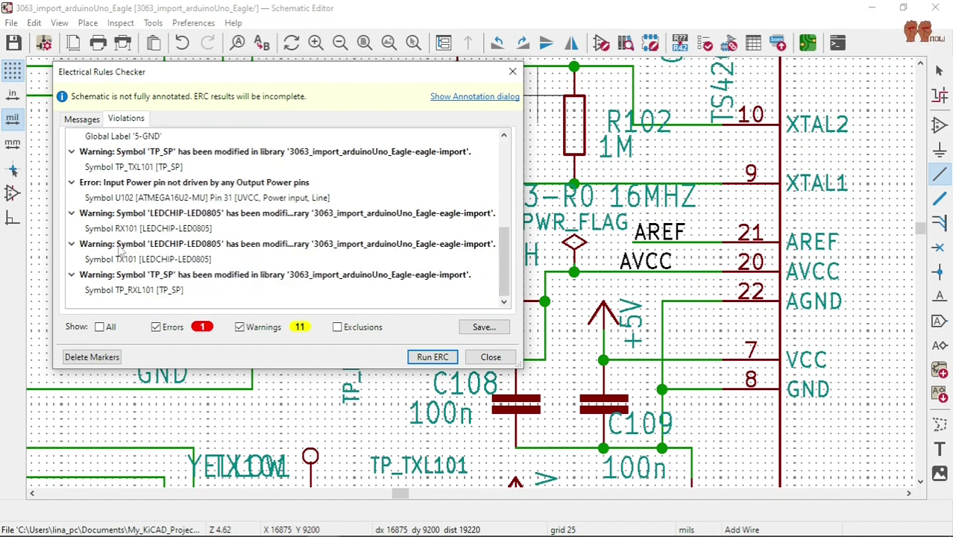
pyautogui.click(185, 186)
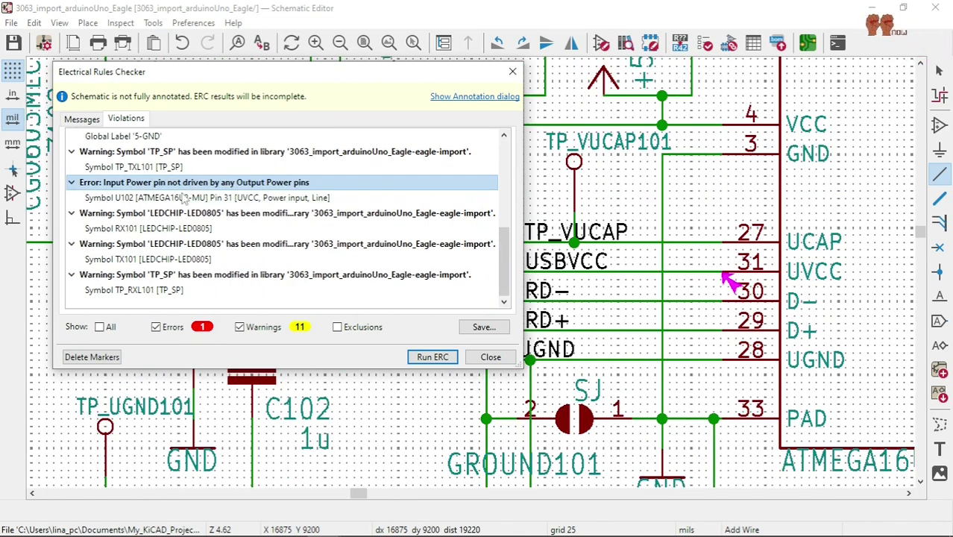
pyautogui.click(184, 200)
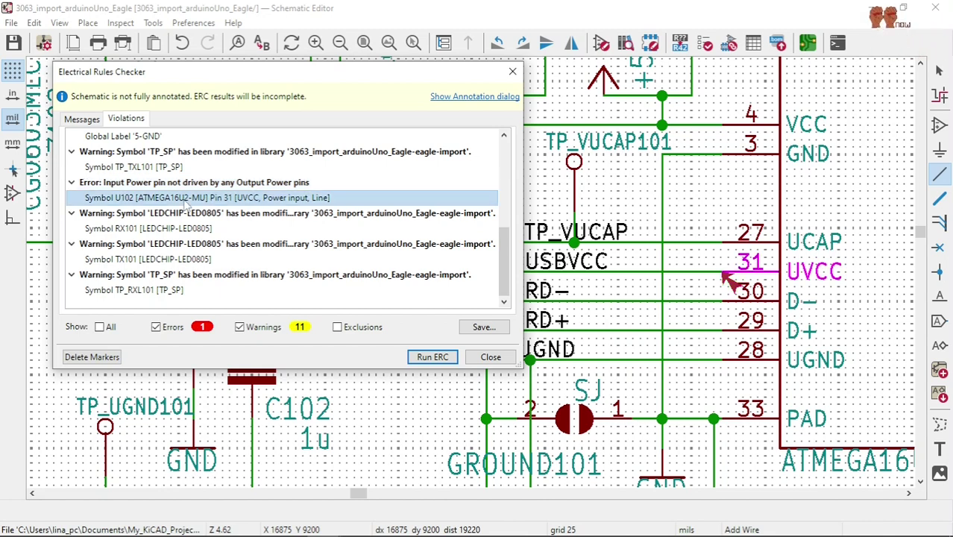
pyautogui.click(493, 358)
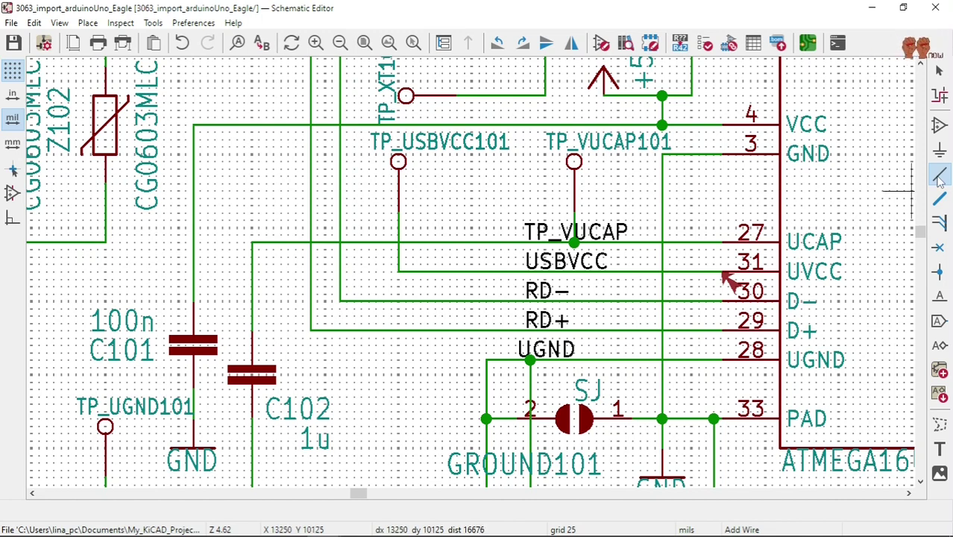
# Place a PWR_FLAG power symbol above the USBVCC line, between TP_USBVCC101 and TP_VUCAP101.
pyautogui.click(939, 151)
pyautogui.click(464, 170)
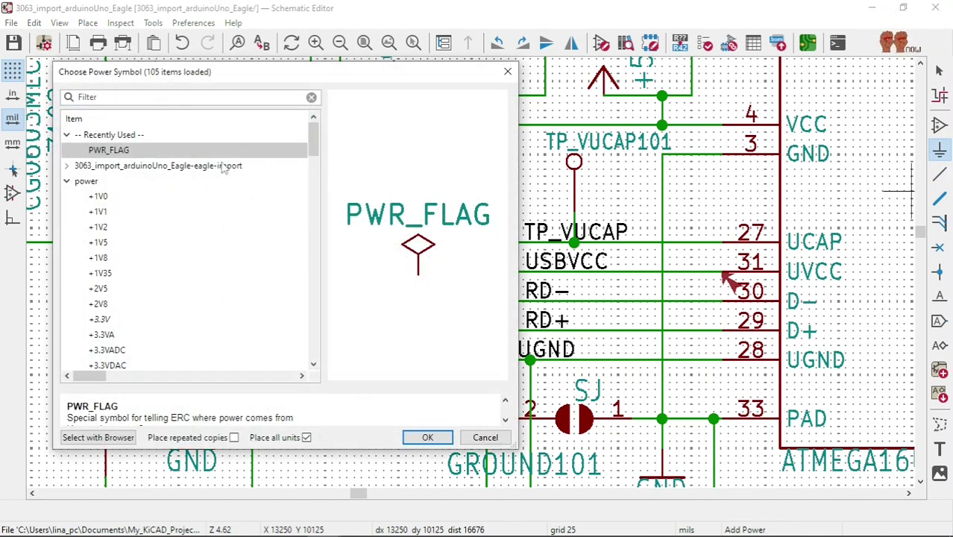
pyautogui.click(427, 437)
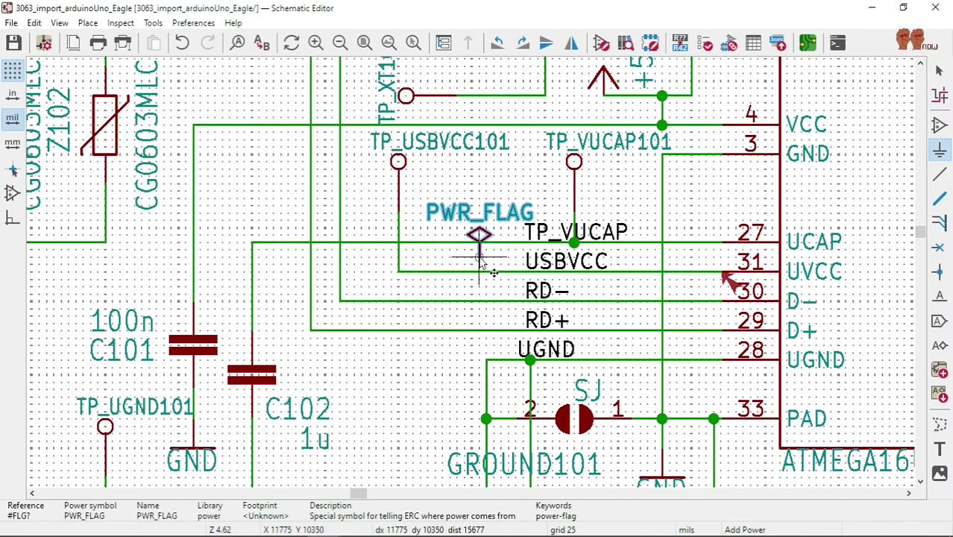
pyautogui.click(480, 228)
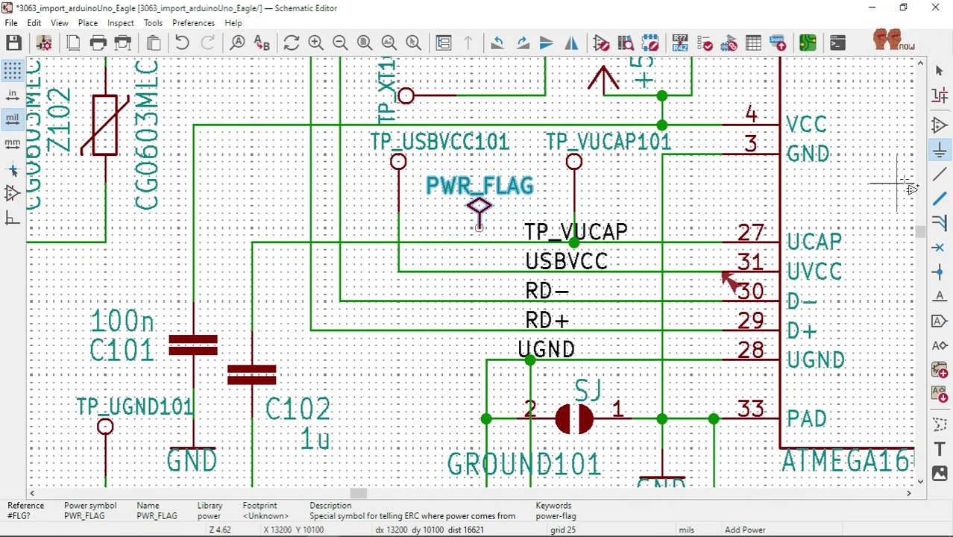
# Wire the new PWR_FLAG down to the USBVCC line and save the schematic.
pyautogui.click(940, 176)
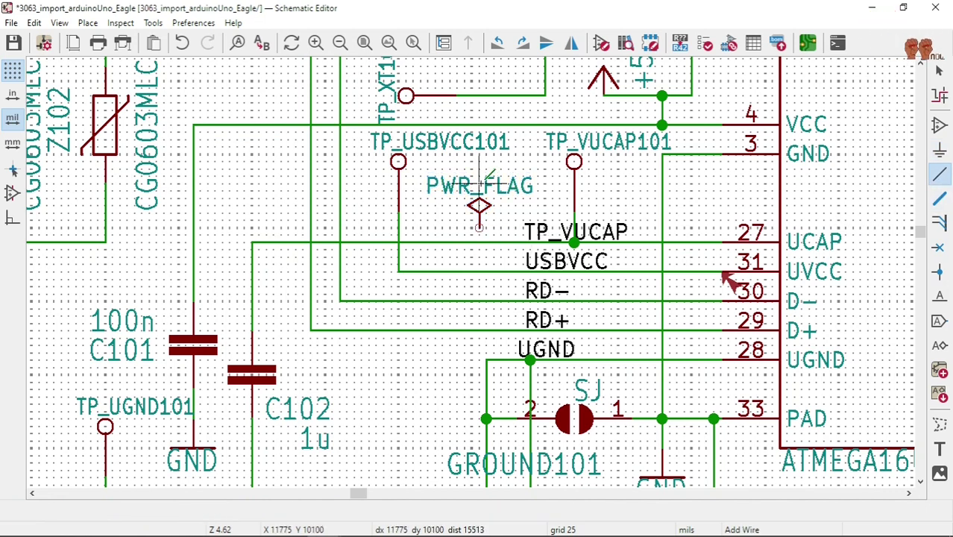
pyautogui.click(479, 227)
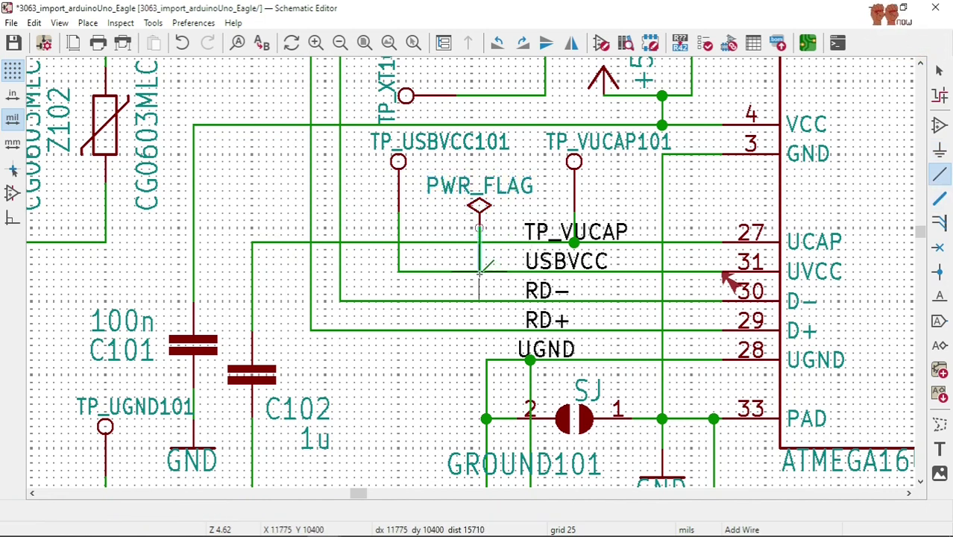
pyautogui.click(480, 272)
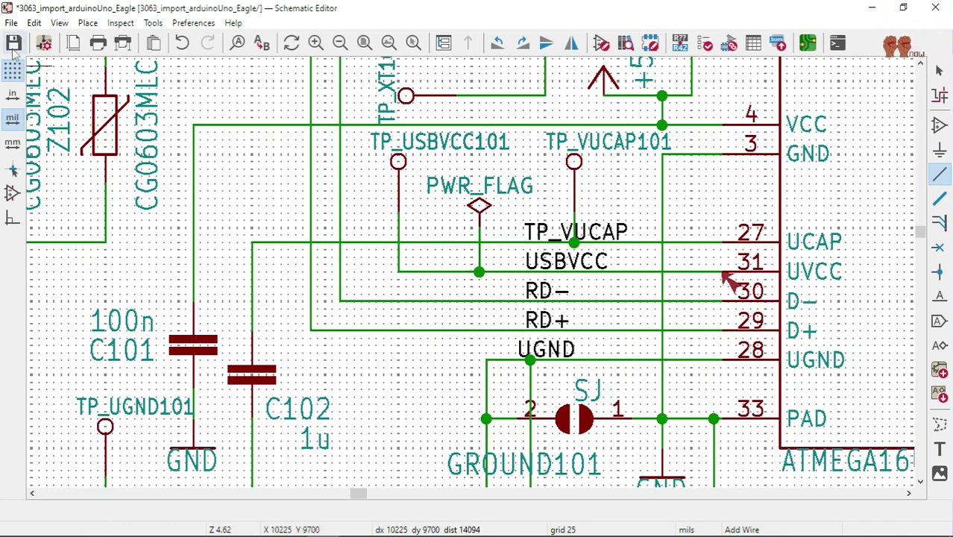
pyautogui.hotkey('ctrl', 's')
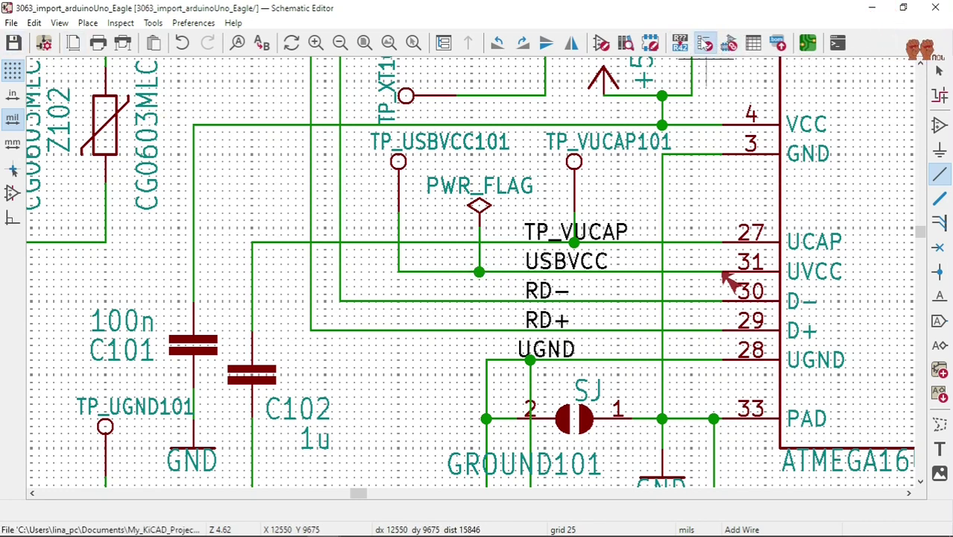
# Run the electrical rules check again, review the full list of remaining violations and close the checker.
pyautogui.click(705, 44)
pyautogui.click(434, 356)
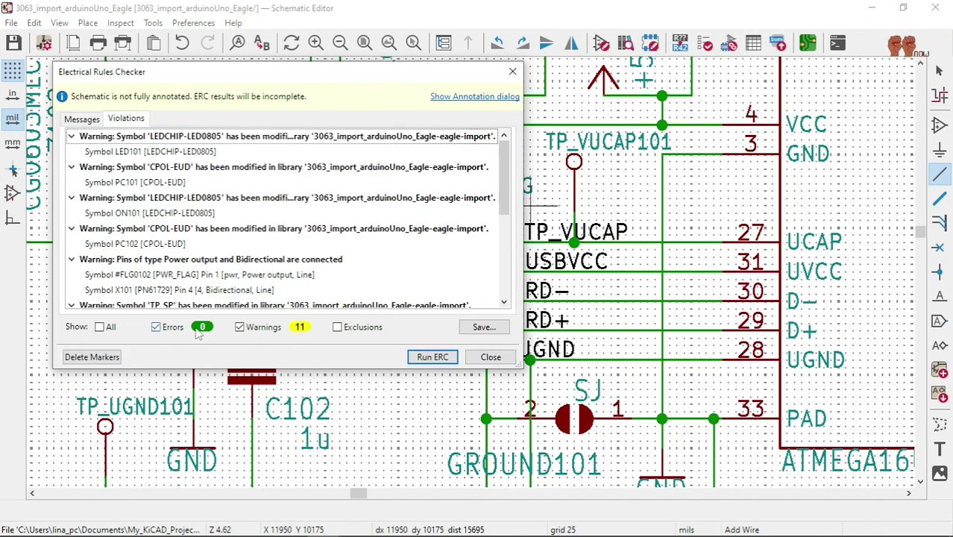
pyautogui.scroll(-3, 258, 252)
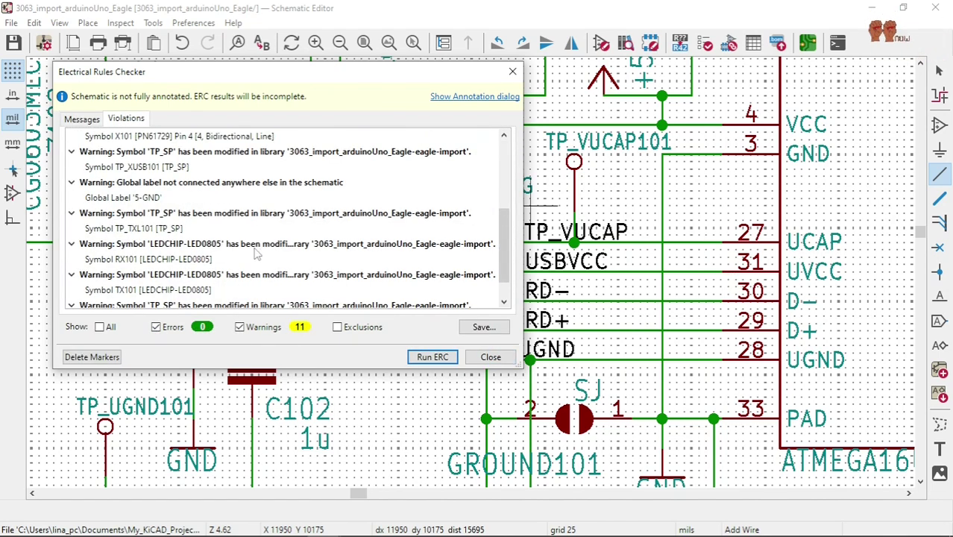
pyautogui.scroll(3, 256, 270)
pyautogui.scroll(-3, 238, 269)
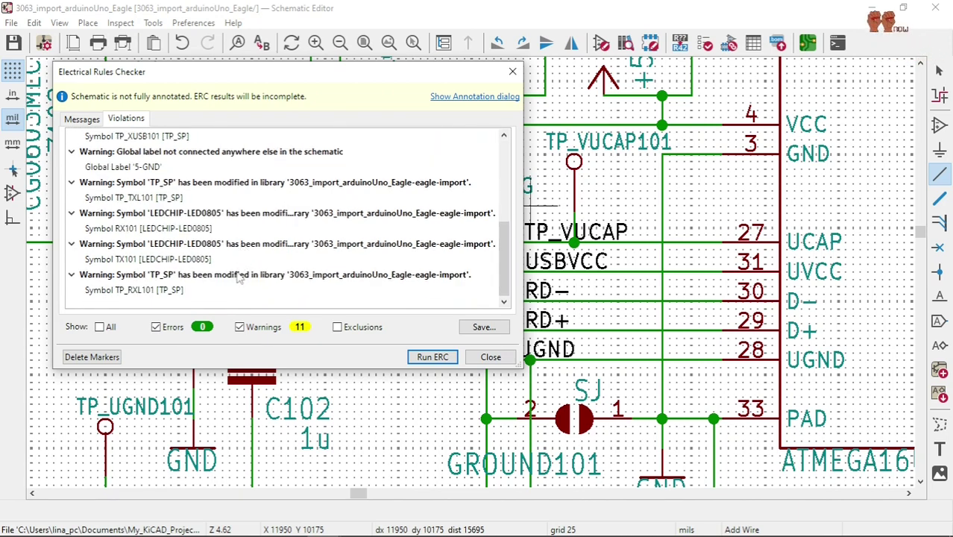
pyautogui.scroll(3, 231, 265)
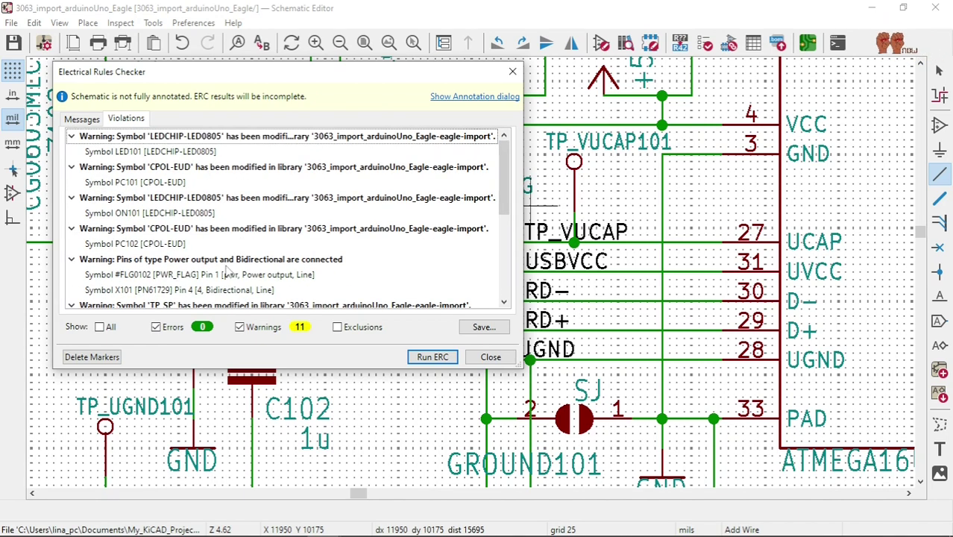
pyautogui.click(432, 357)
pyautogui.scroll(-3, 296, 215)
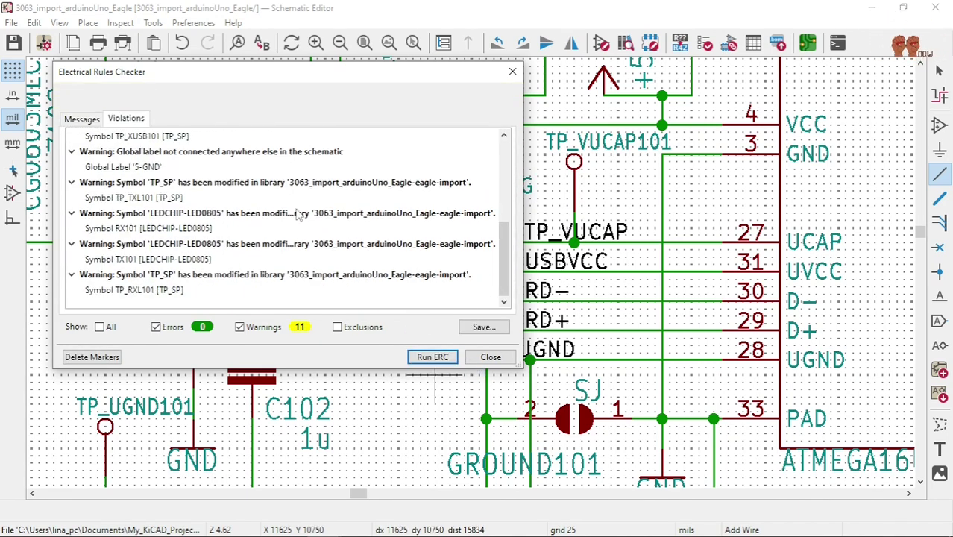
pyautogui.click(490, 356)
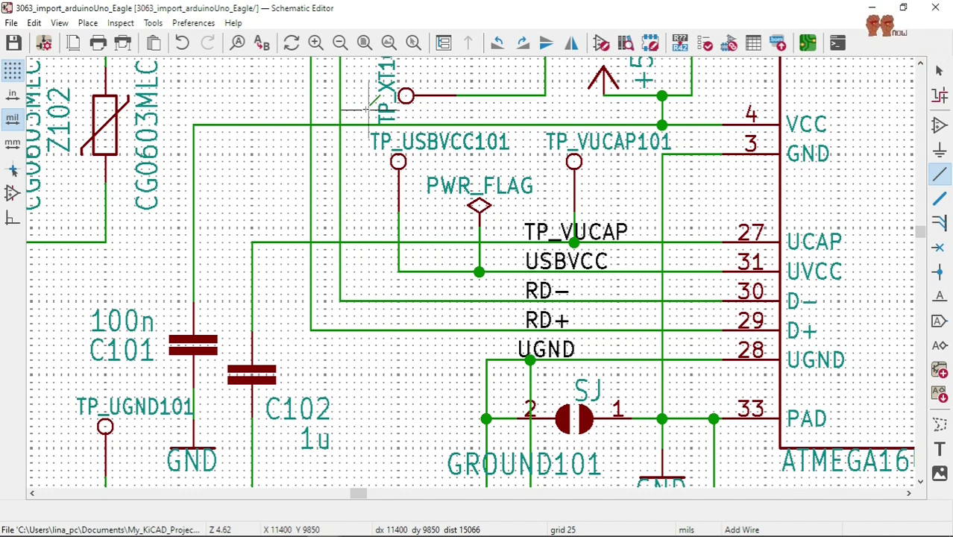
# Update the PCB from the schematic, deleting footprints with no symbols and replacing footprints with those specified in the schematic.
pyautogui.click(173, 24)
pyautogui.moveTo(154, 23)
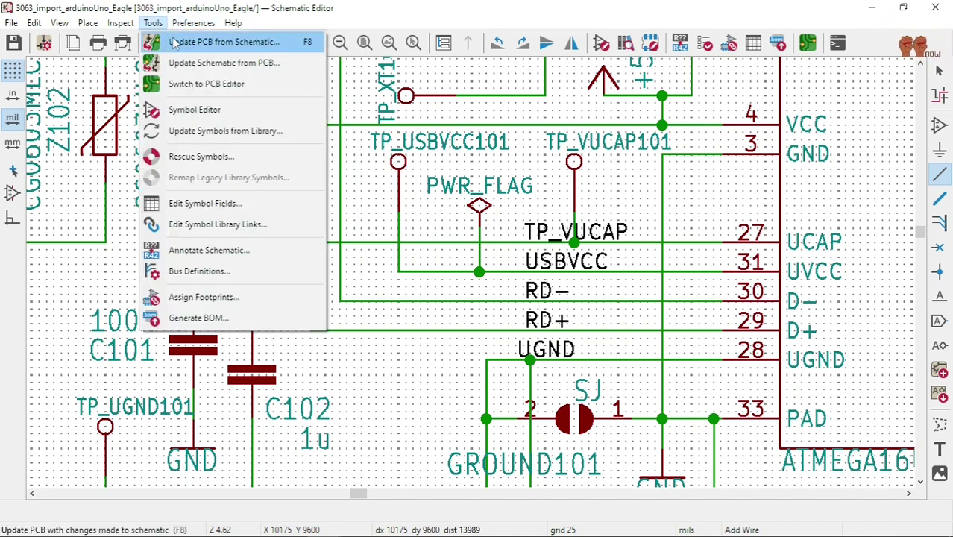
pyautogui.click(178, 42)
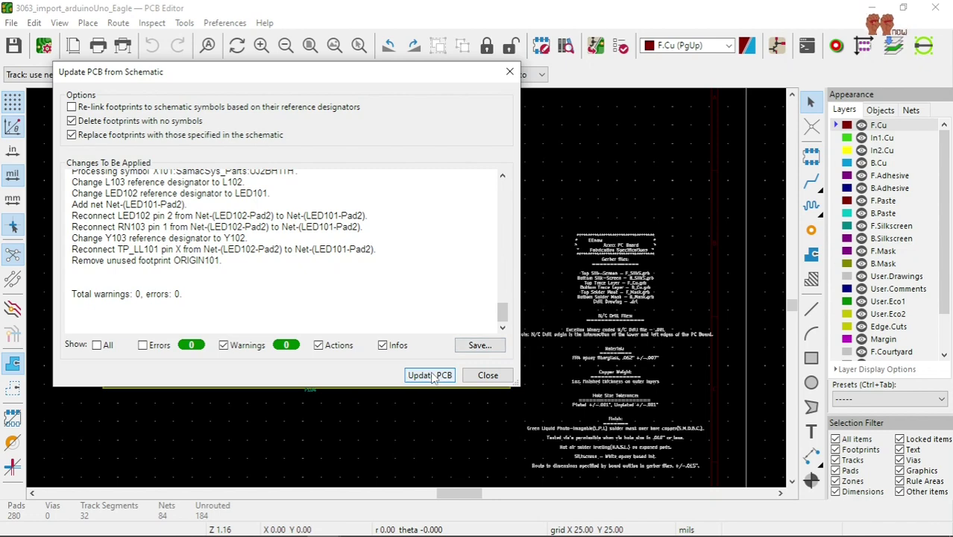
pyautogui.click(432, 377)
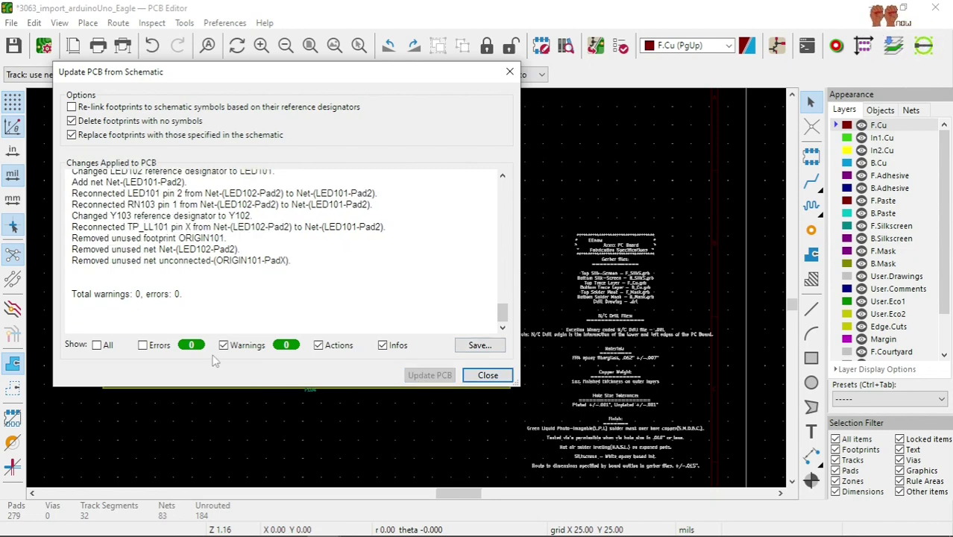
pyautogui.click(487, 375)
# Examine the footprints and ratsnest on the updated board, and return to the Schematic Editor.
pyautogui.scroll(-3, 286, 181)
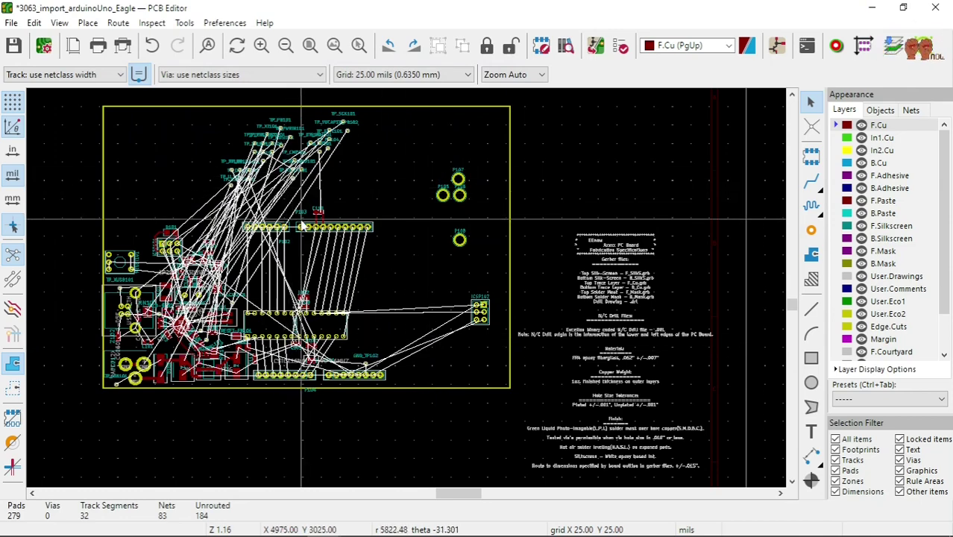
pyautogui.scroll(3, 428, 321)
pyautogui.scroll(-3, 321, 283)
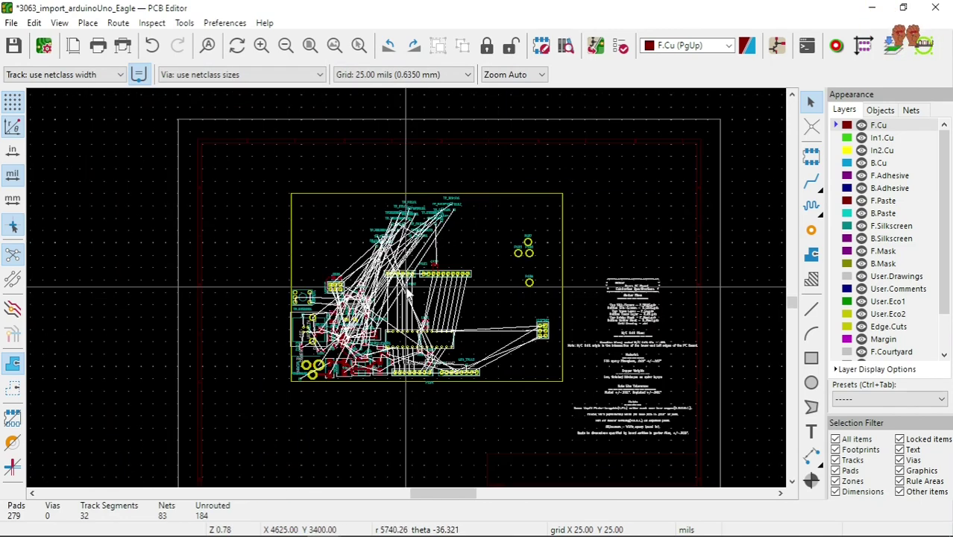
pyautogui.scroll(3, 321, 276)
pyautogui.scroll(-3, 319, 268)
pyautogui.scroll(3, 319, 260)
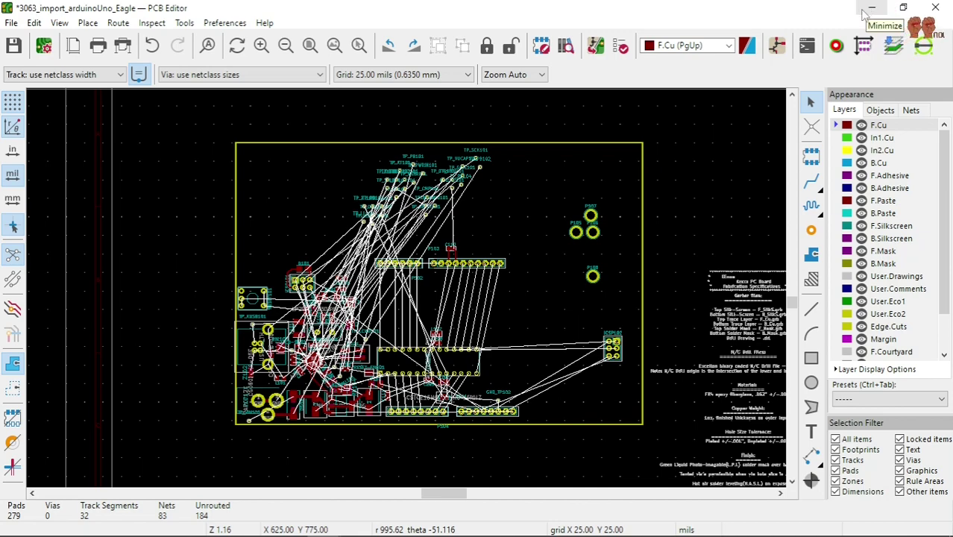
pyautogui.click(777, 46)
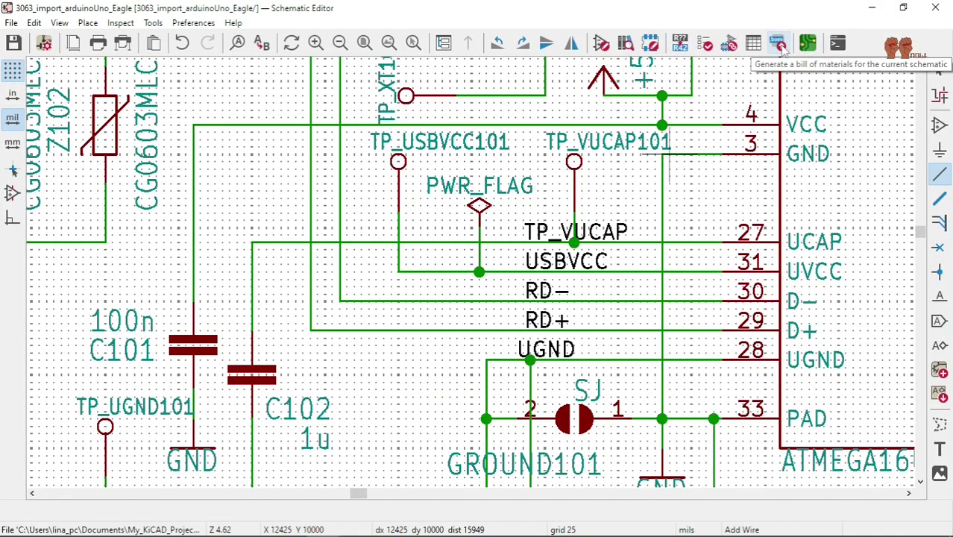
# Look over the whole Arduino UNO schematic and rerun the electrical rules check for errors and warnings.
pyautogui.scroll(-6, 470, 269)
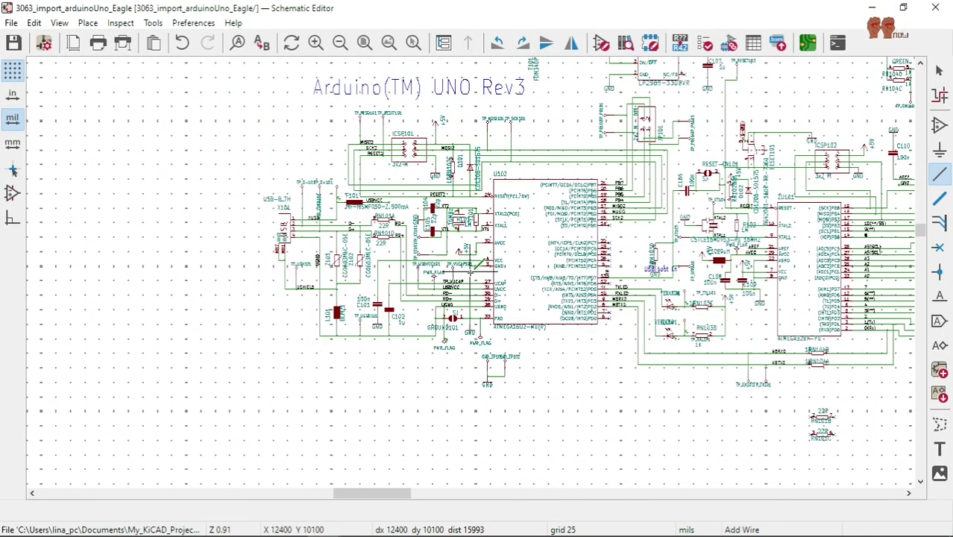
pyautogui.scroll(3, 470, 270)
pyautogui.scroll(-3, 470, 270)
pyautogui.scroll(3, 477, 270)
pyautogui.scroll(-3, 448, 267)
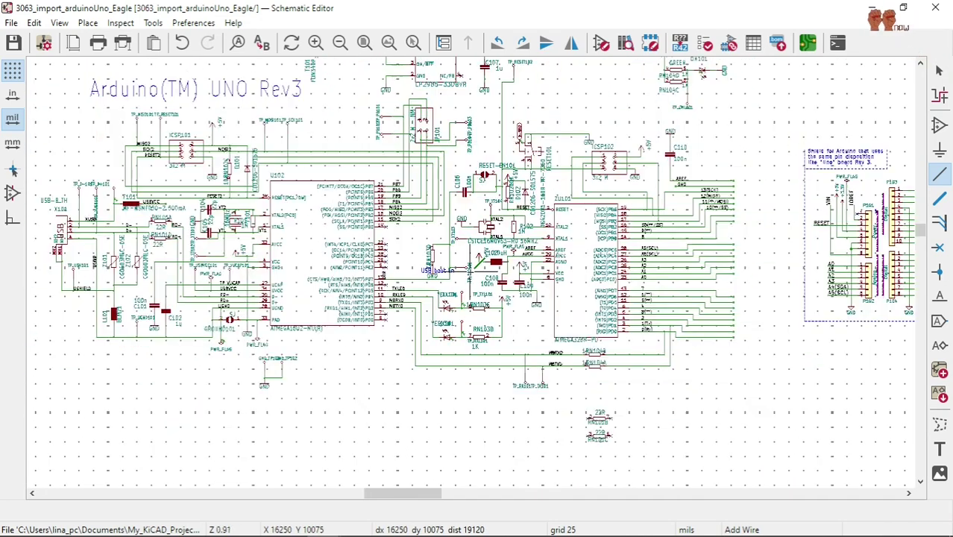
pyautogui.click(708, 46)
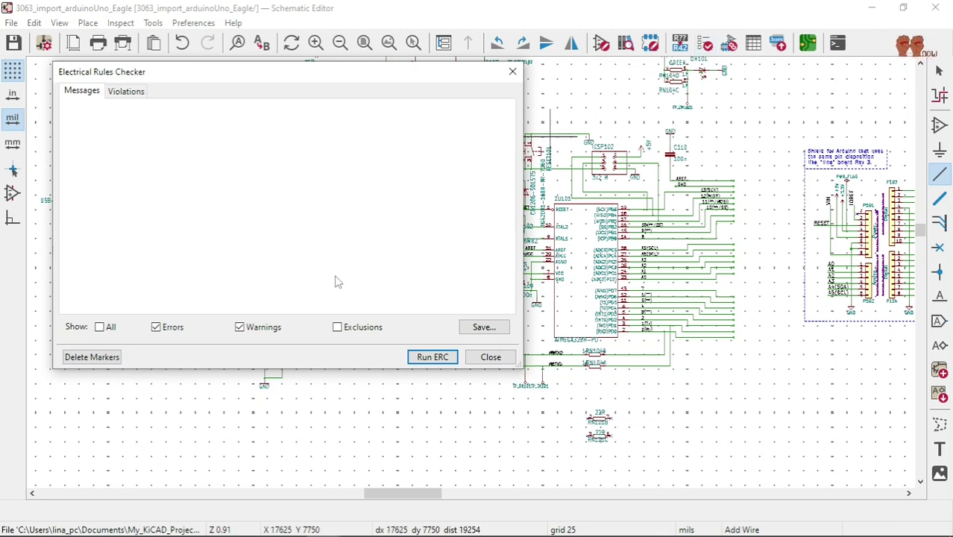
pyautogui.click(427, 360)
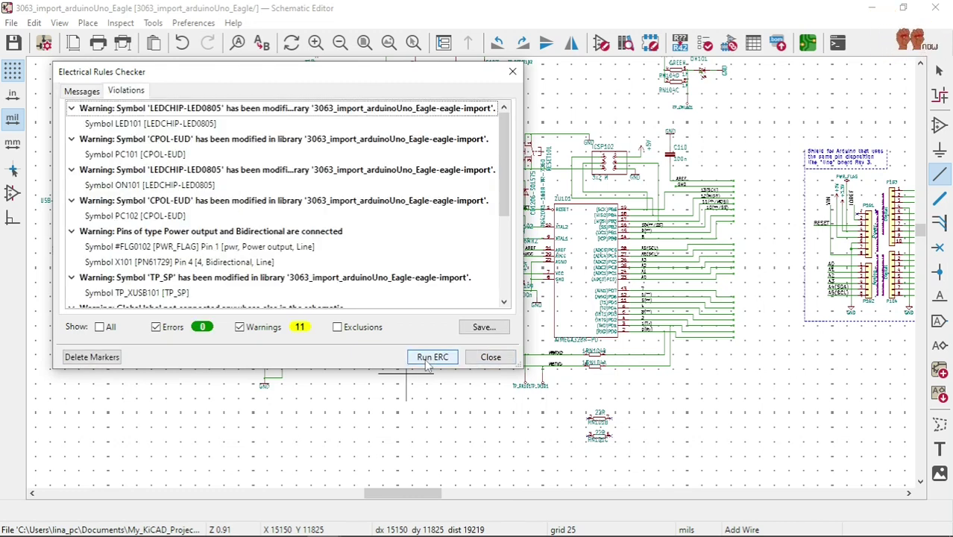